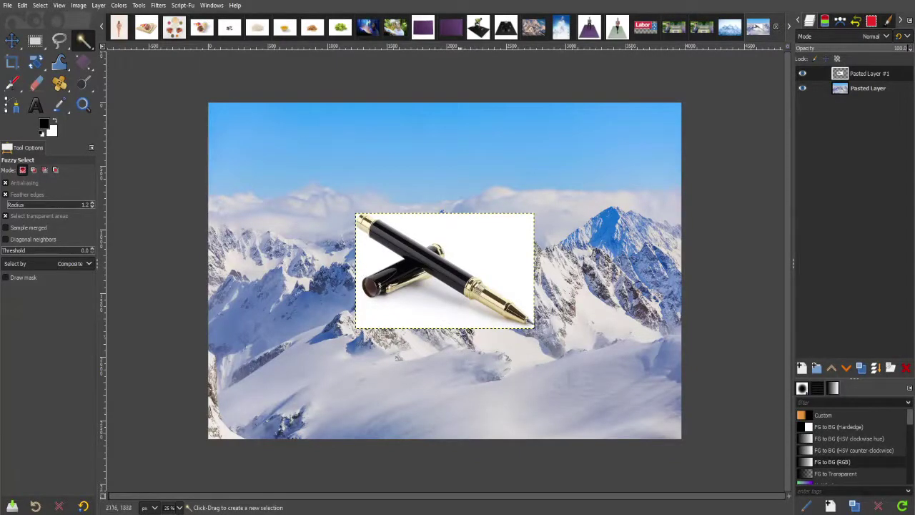
- Switch to the iceplayers.jpg image of icy figures above the mountain peak
click(565, 32)
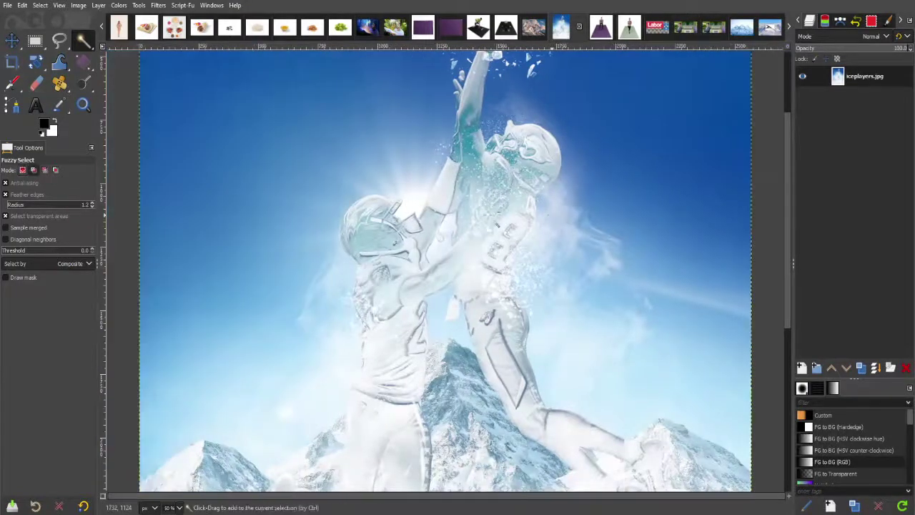
scroll(557, 286, up, 3)
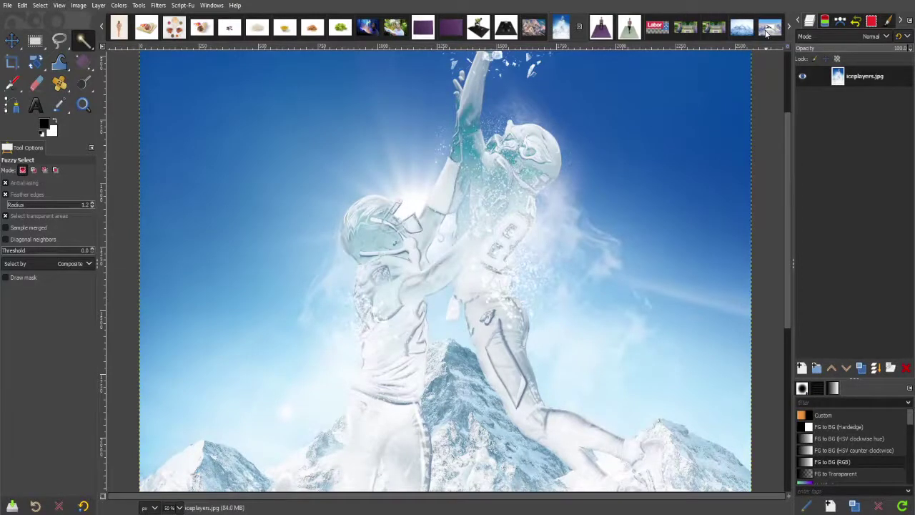
- Return to the mountain composition and zoom around the pasted pen
click(766, 32)
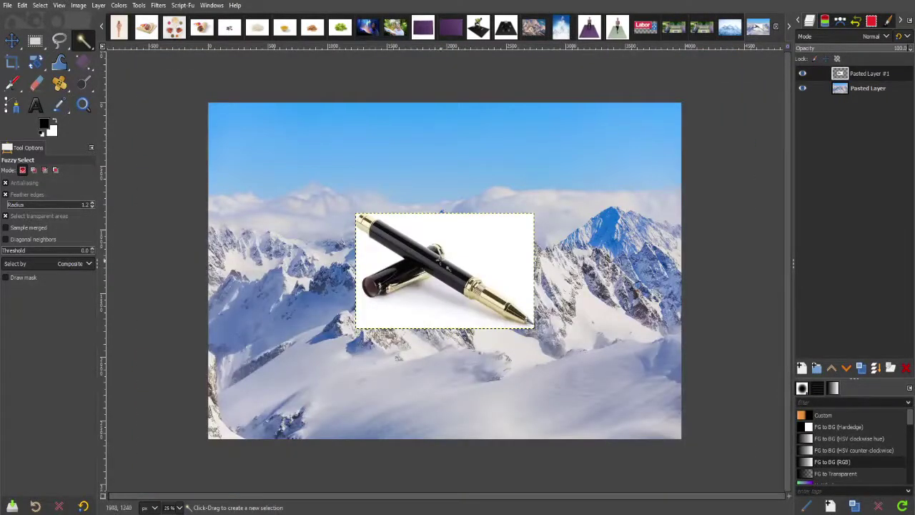
scroll(453, 286, up, 4)
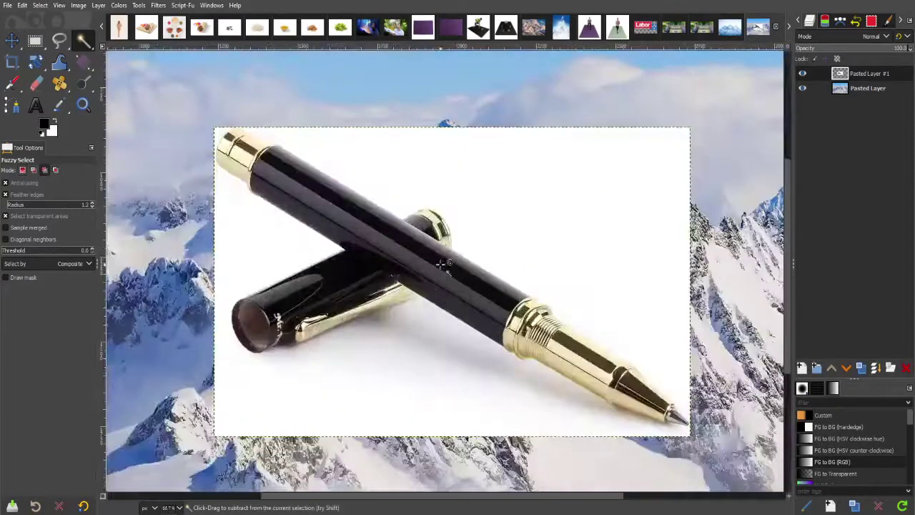
scroll(452, 286, down, 1)
scroll(452, 286, down, 2)
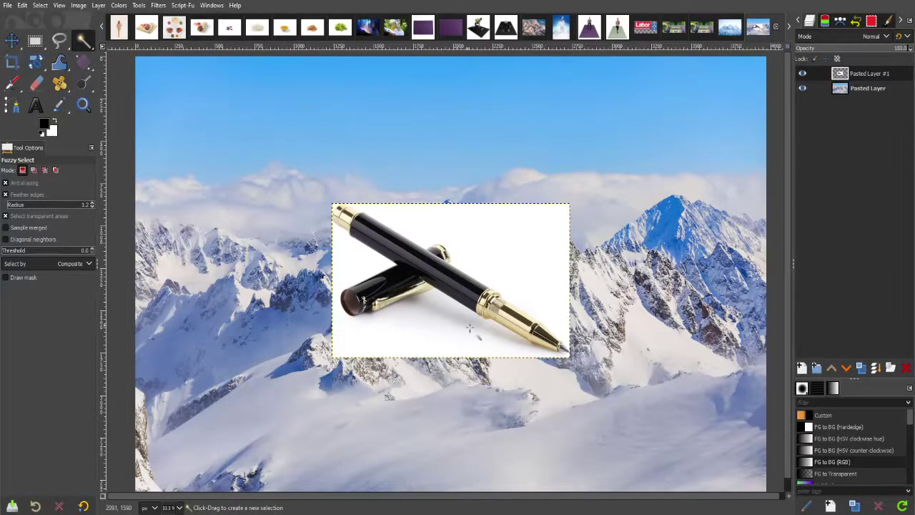
scroll(486, 340, down, 3)
scroll(495, 346, up, 2)
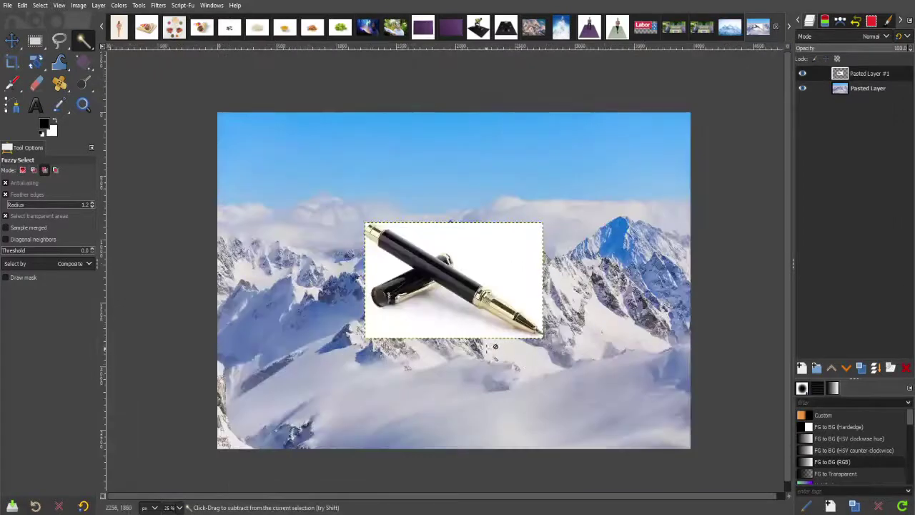
scroll(495, 346, up, 1)
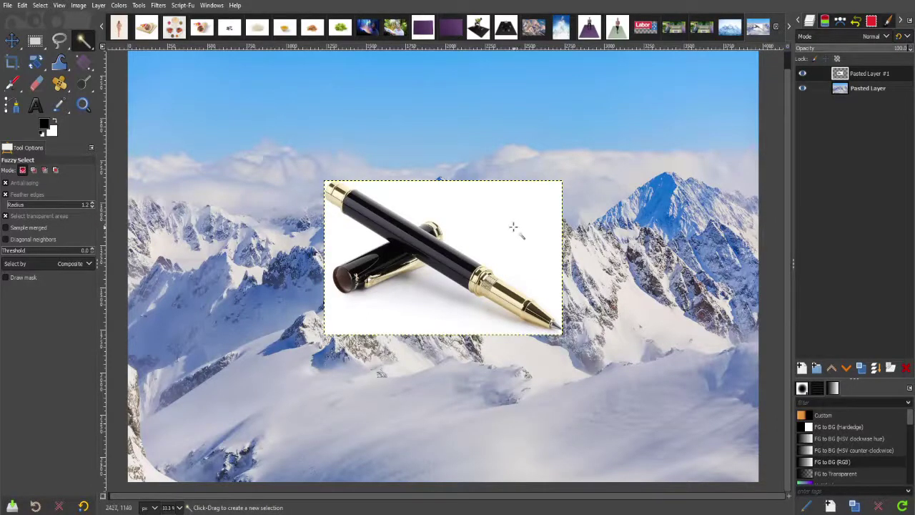
- Try a Fuzzy Select on the pen's white backdrop, then cancel it and dismiss the Colors menu
mouse_move(515, 231)
mouse_down()
mouse_move(512, 251)
mouse_move(514, 235)
mouse_up()
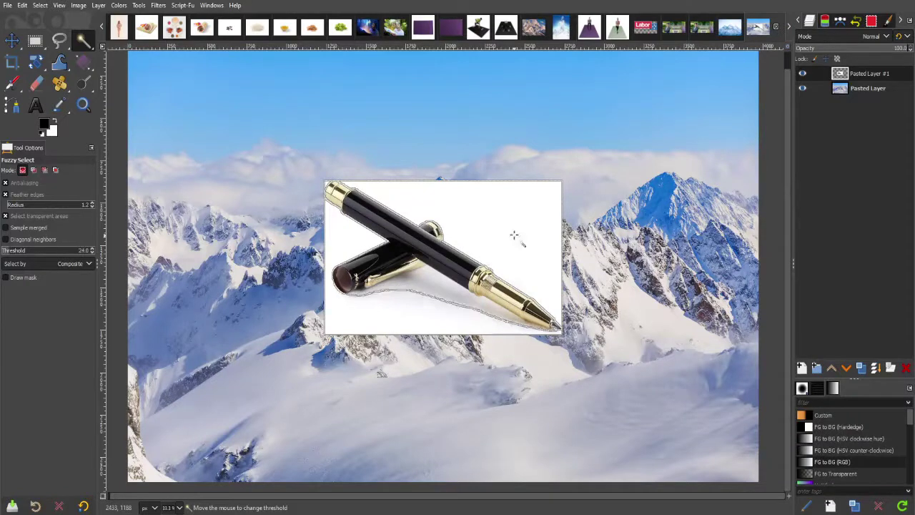
key(Escape)
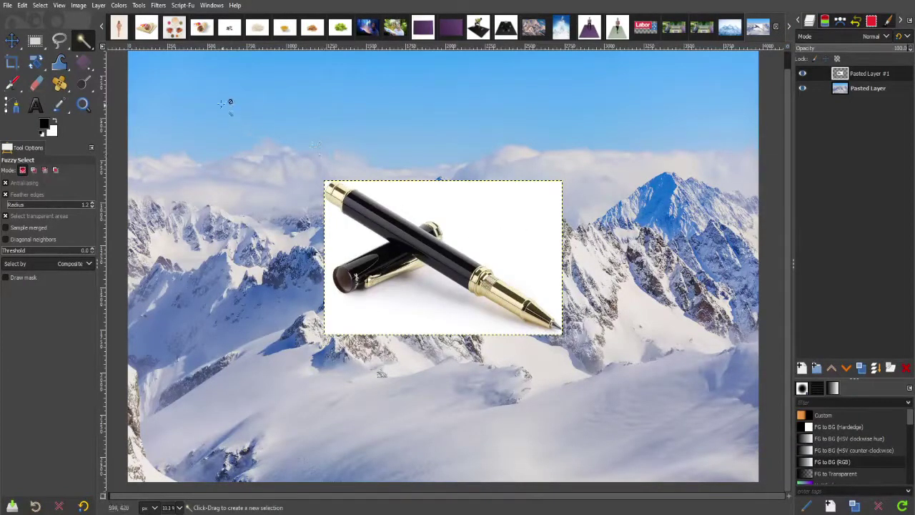
click(118, 5)
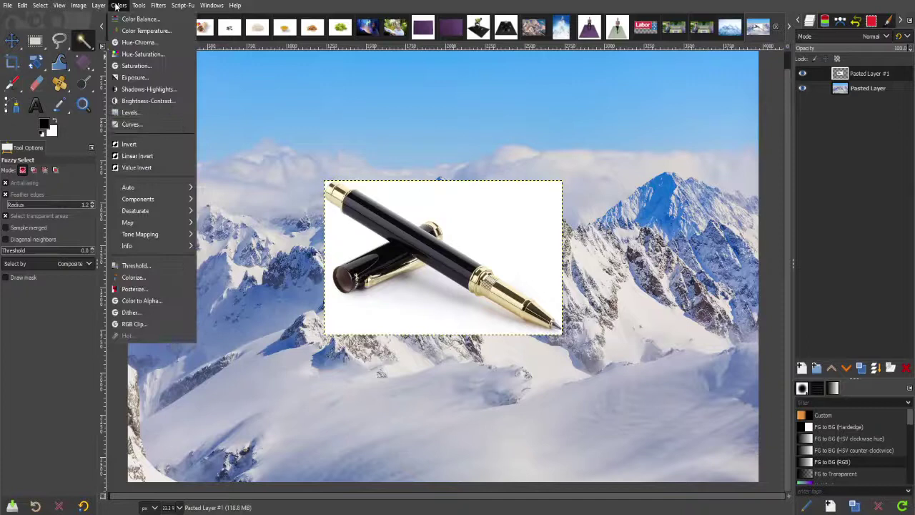
click(270, 11)
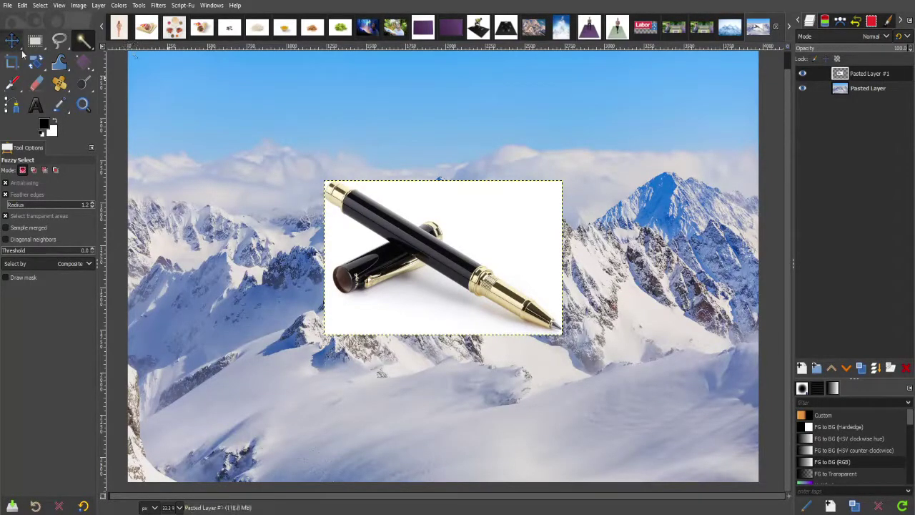
- Scale the pasted pen layer to 200 percent with the Scale tool
drag(36, 62, 62, 102)
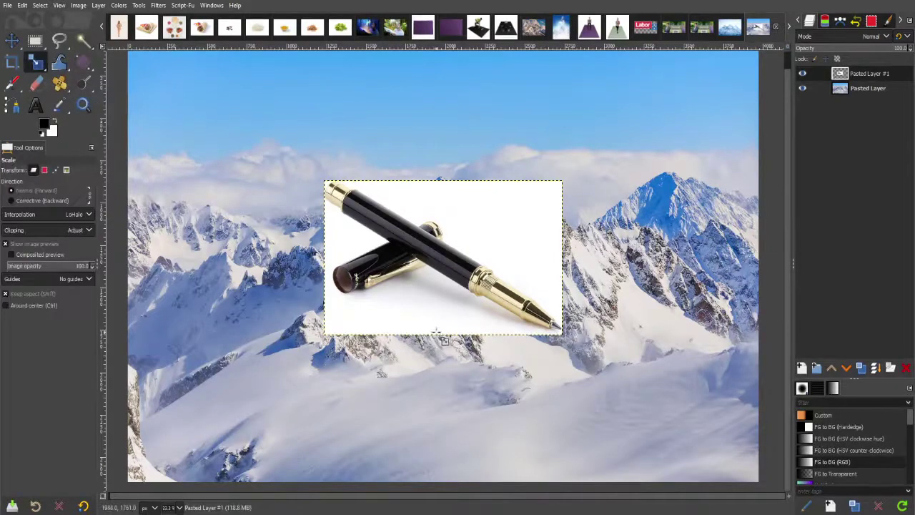
mouse_move(442, 336)
mouse_down()
mouse_move(443, 427)
mouse_move(443, 416)
mouse_up()
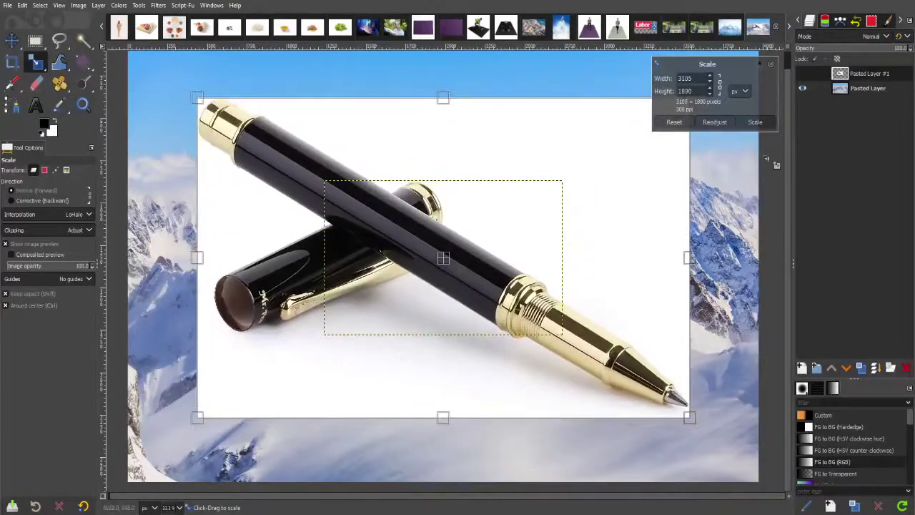
click(744, 91)
click(740, 116)
double_click(686, 77)
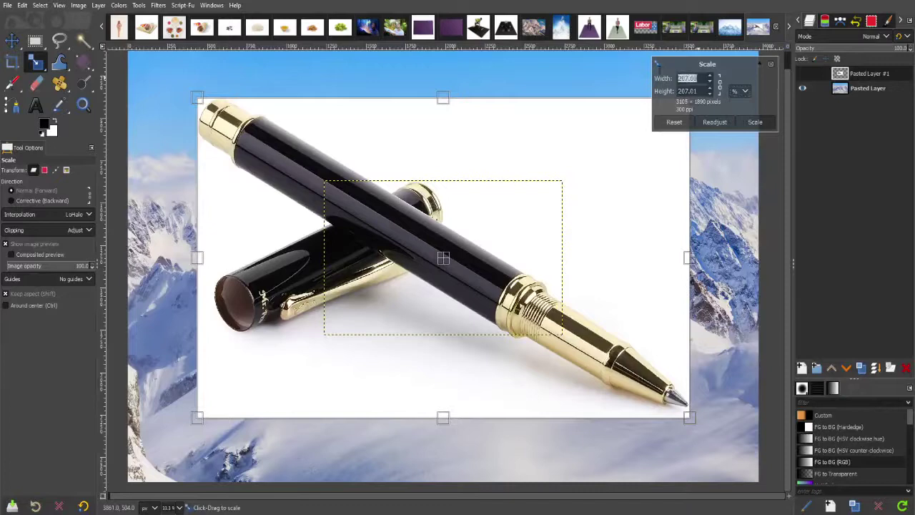
text(200)
key(Tab)
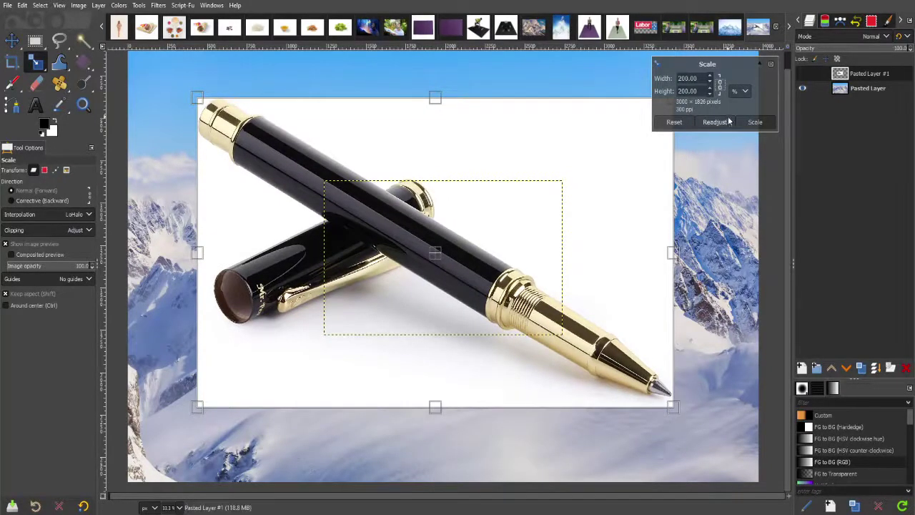
click(762, 124)
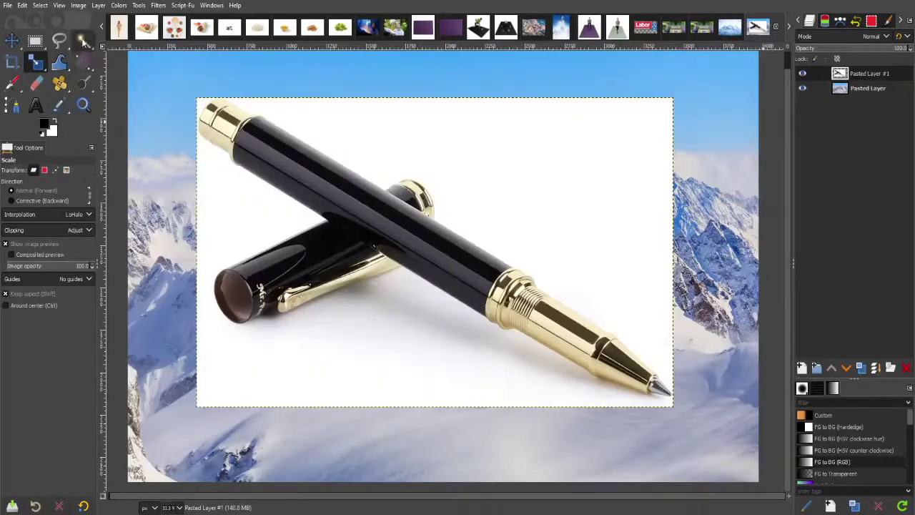
click(83, 42)
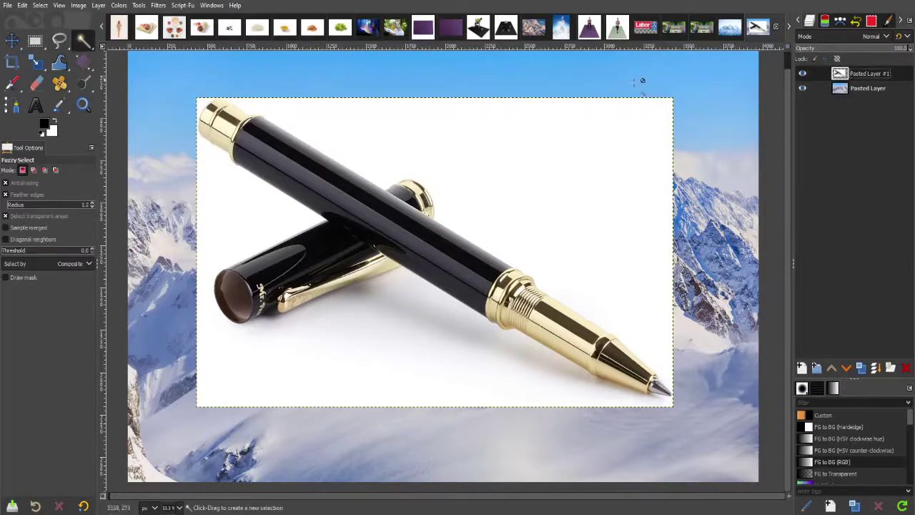
- Fuzzy-select the pen layer's white backdrop and delete it
click(518, 177)
drag(518, 177, 519, 180)
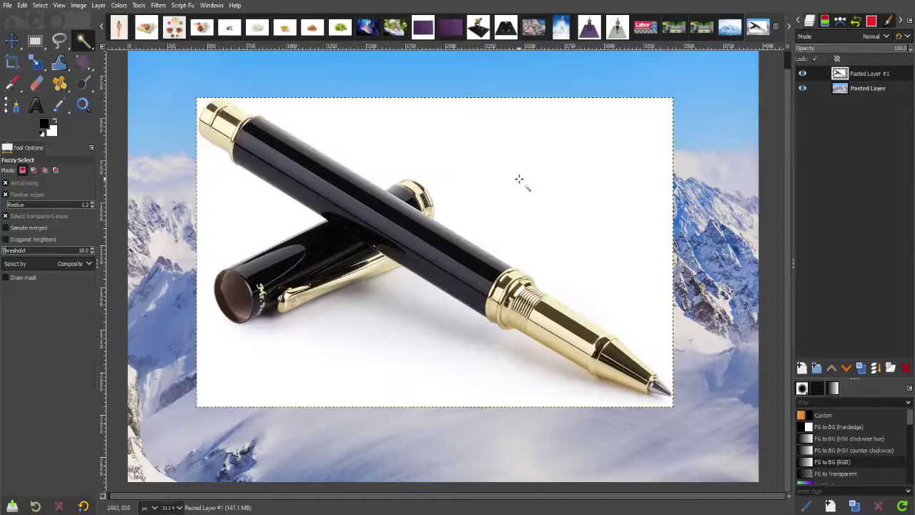
key(Delete)
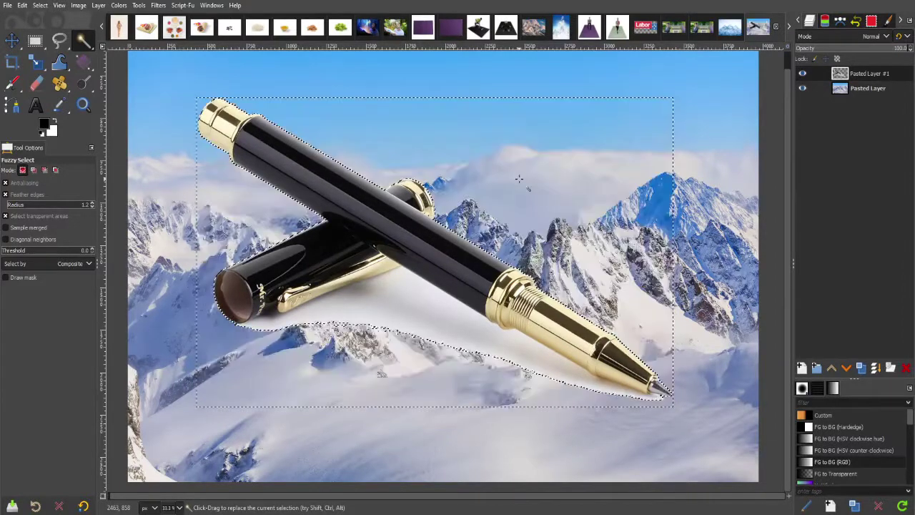
- Select the leftover shadow under the pen, adding pale patches along its lower edge
drag(411, 292, 431, 286)
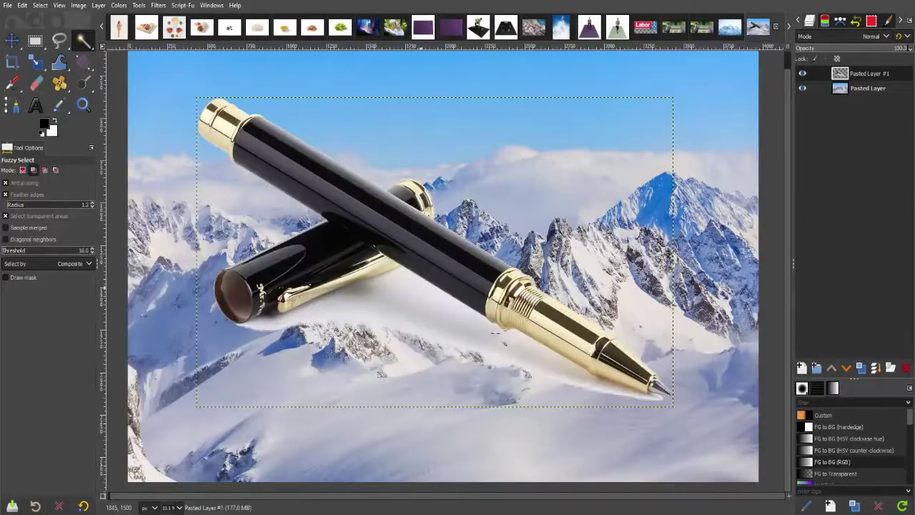
mouse_move(533, 339)
mouse_down()
mouse_move(555, 362)
mouse_move(590, 375)
mouse_up()
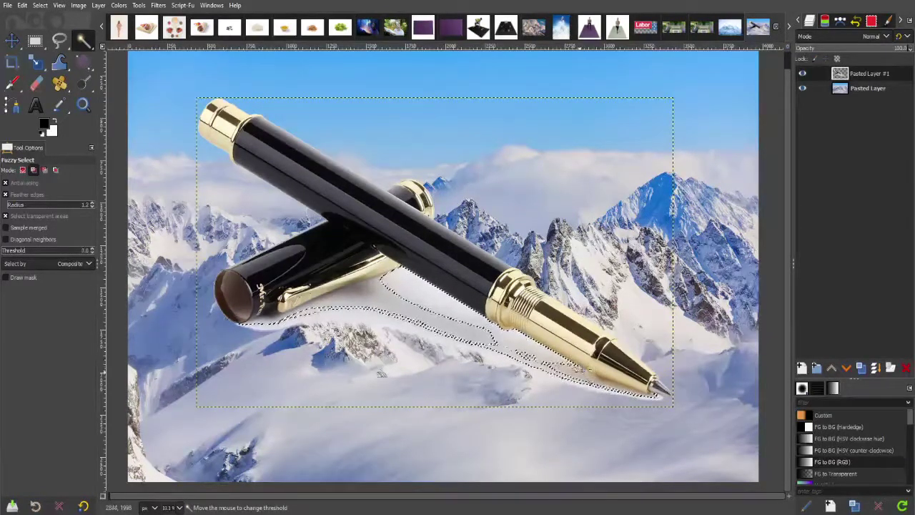
drag(590, 375, 563, 370)
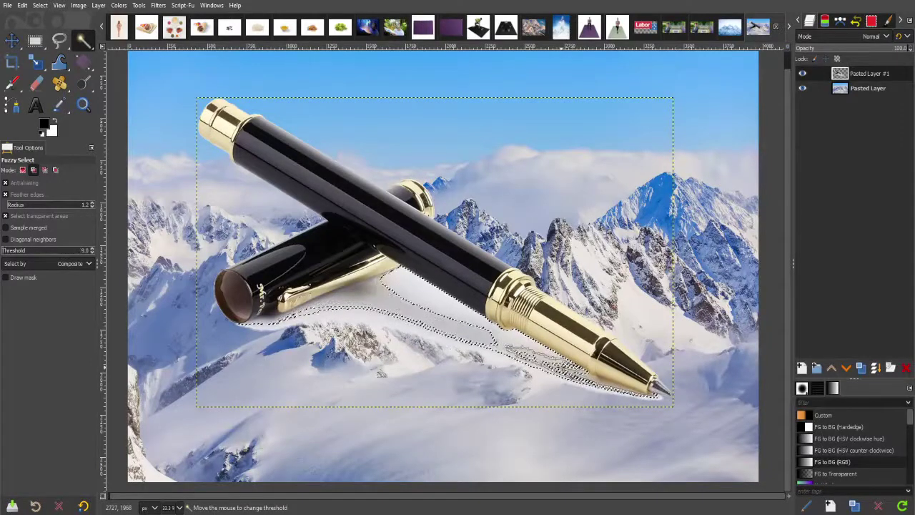
drag(564, 370, 582, 379)
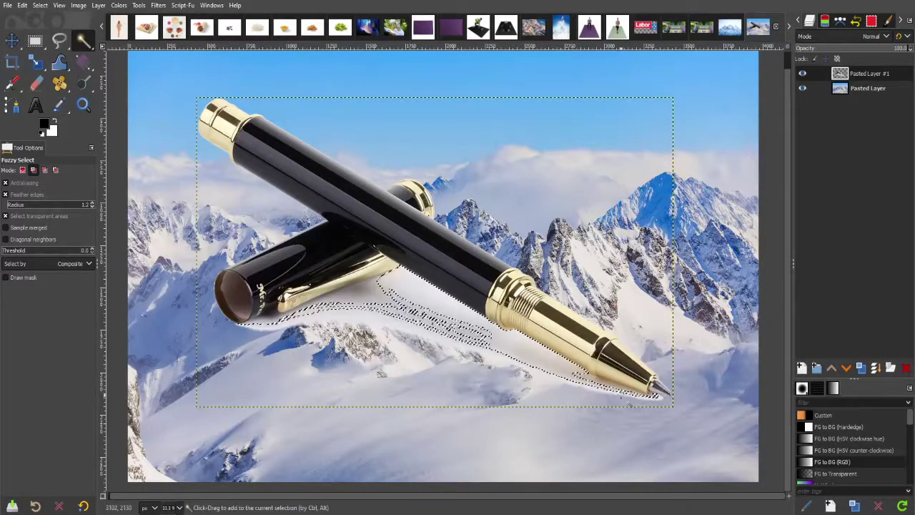
scroll(629, 379, up, 4)
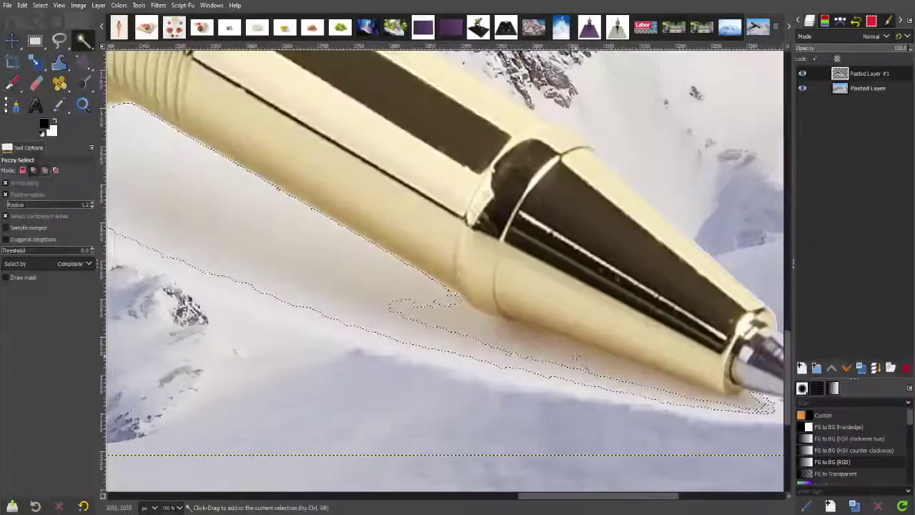
key(shift)
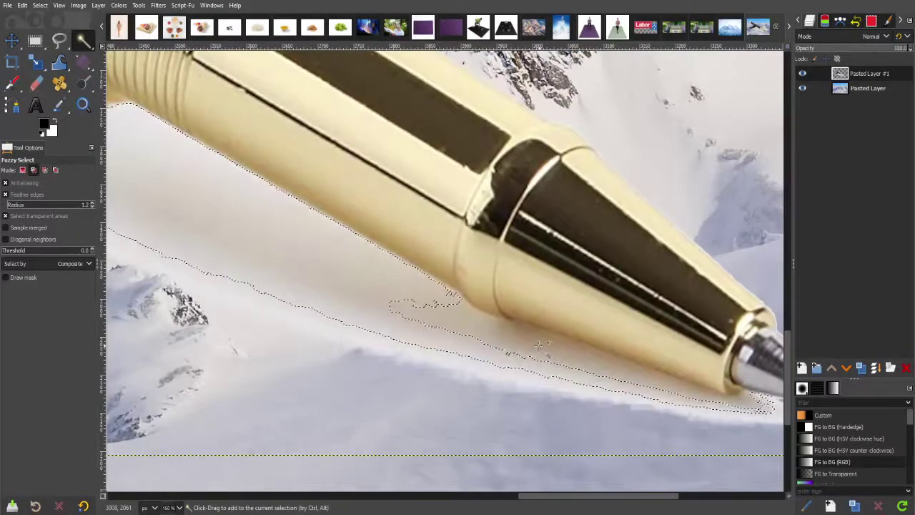
drag(527, 348, 531, 349)
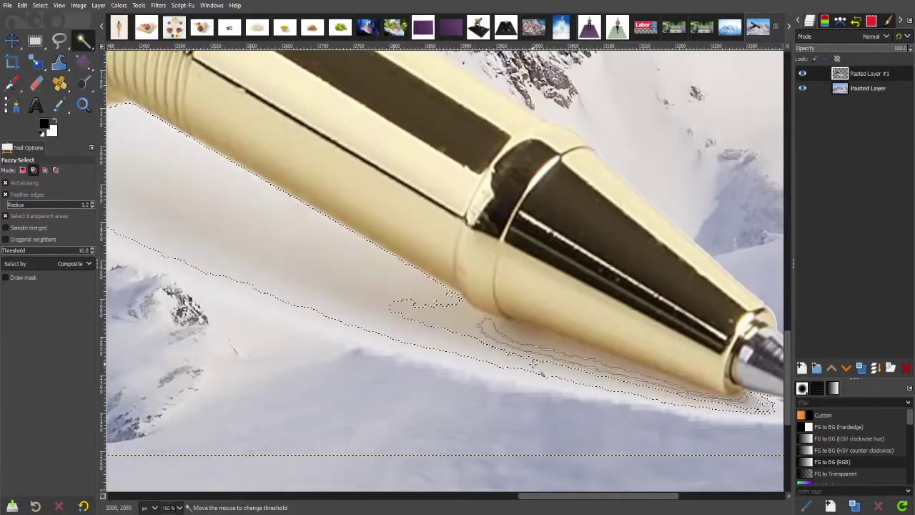
mouse_move(543, 384)
mouse_down()
mouse_move(533, 387)
mouse_move(542, 400)
mouse_move(522, 375)
mouse_up()
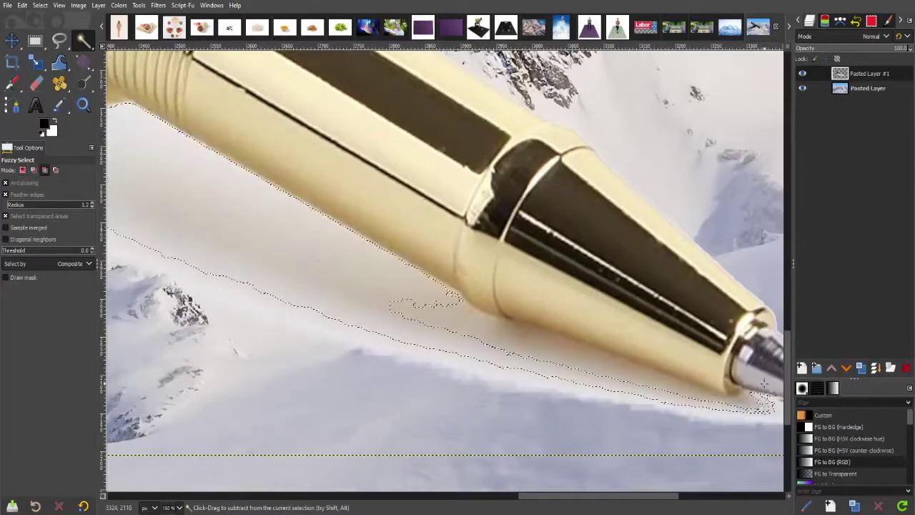
scroll(755, 389, down, 2)
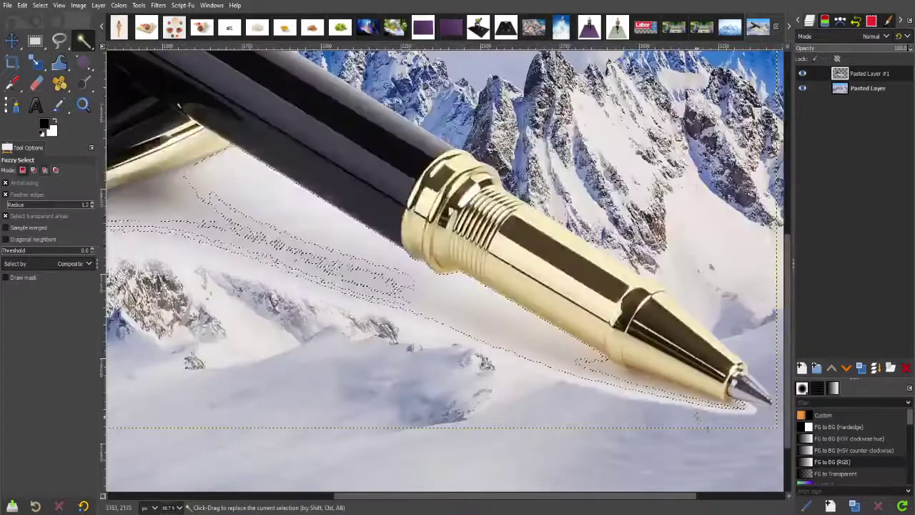
- Tune the Fuzzy Select threshold to cover haze beside the pen tip and along the left pen
drag(681, 402, 682, 406)
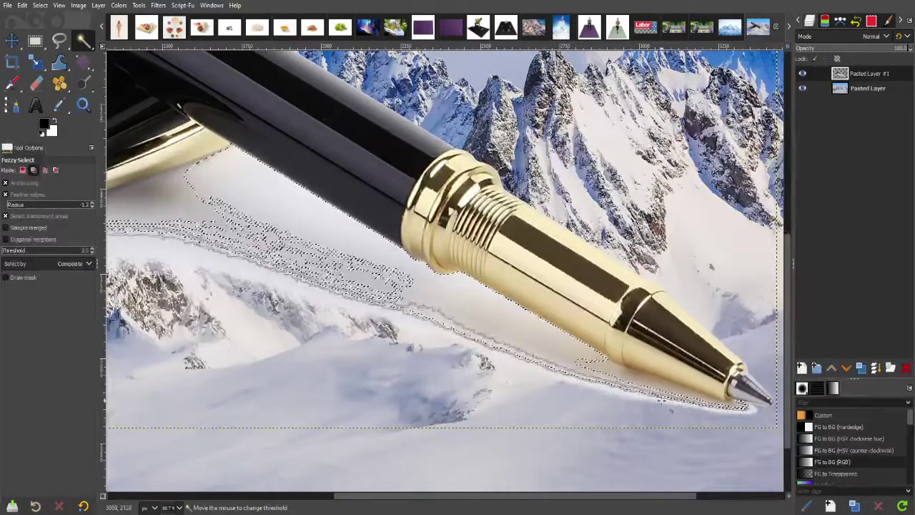
mouse_move(685, 411)
mouse_down()
mouse_move(679, 393)
mouse_move(753, 421)
mouse_up()
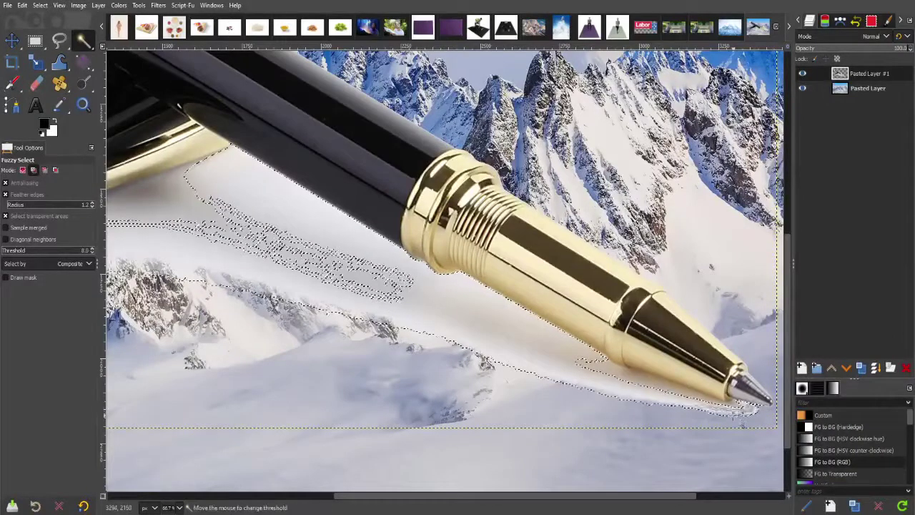
mouse_move(753, 421)
mouse_down()
mouse_move(670, 387)
mouse_move(660, 392)
mouse_move(669, 403)
mouse_move(646, 385)
mouse_up()
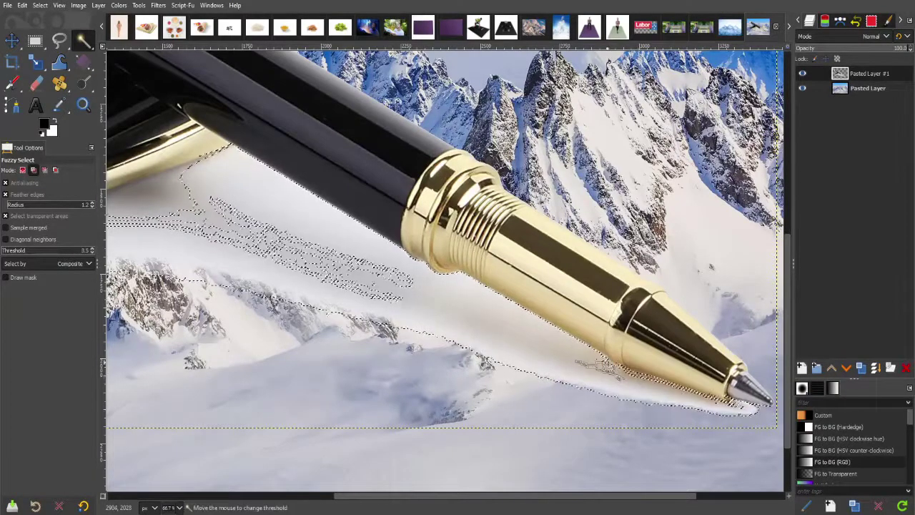
drag(645, 385, 610, 369)
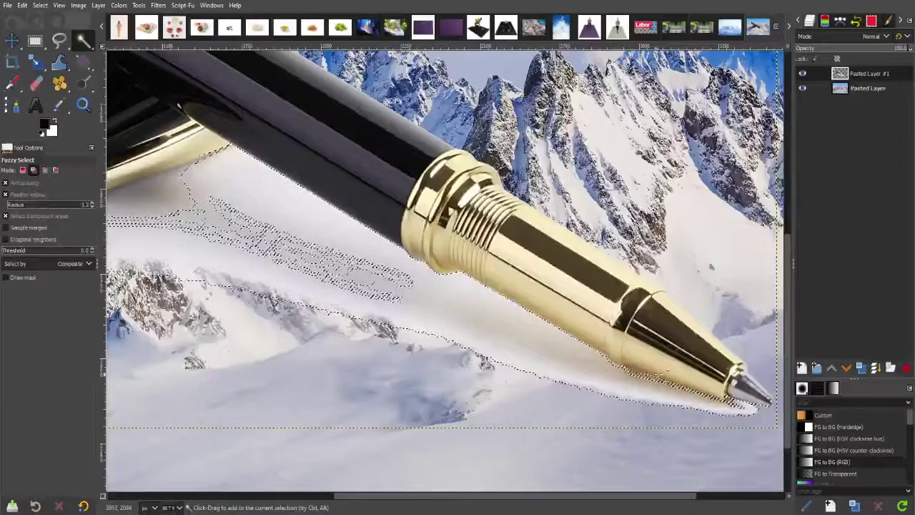
drag(669, 385, 350, 301)
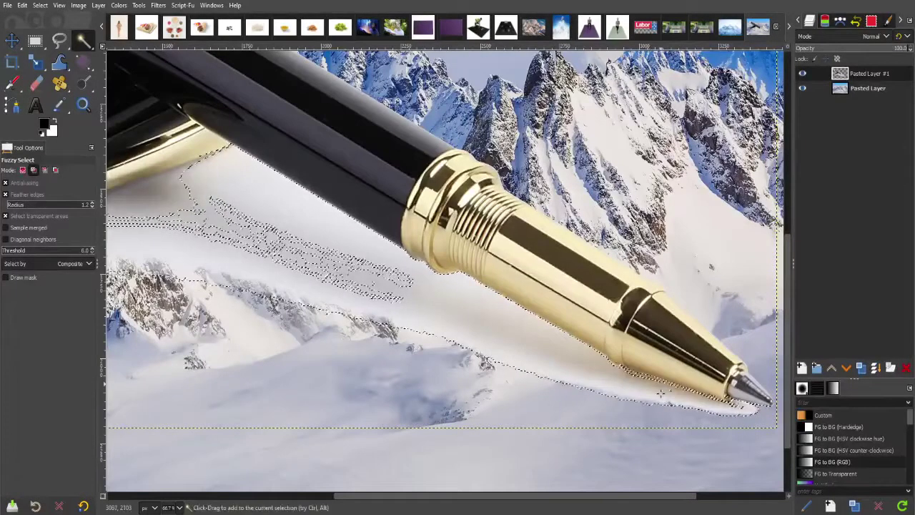
scroll(350, 301, left, 5)
mouse_move(586, 229)
mouse_down()
mouse_move(609, 202)
mouse_move(558, 179)
mouse_move(567, 236)
mouse_move(564, 146)
mouse_up()
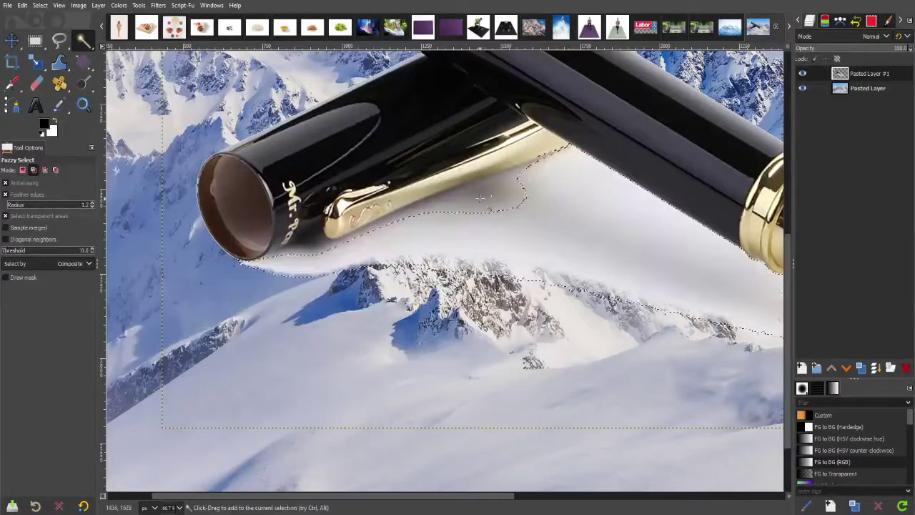
mouse_move(514, 171)
mouse_down()
mouse_move(492, 219)
mouse_move(358, 157)
mouse_up()
- Outline the pen's lower edge with Free Select, adding points along it
click(59, 40)
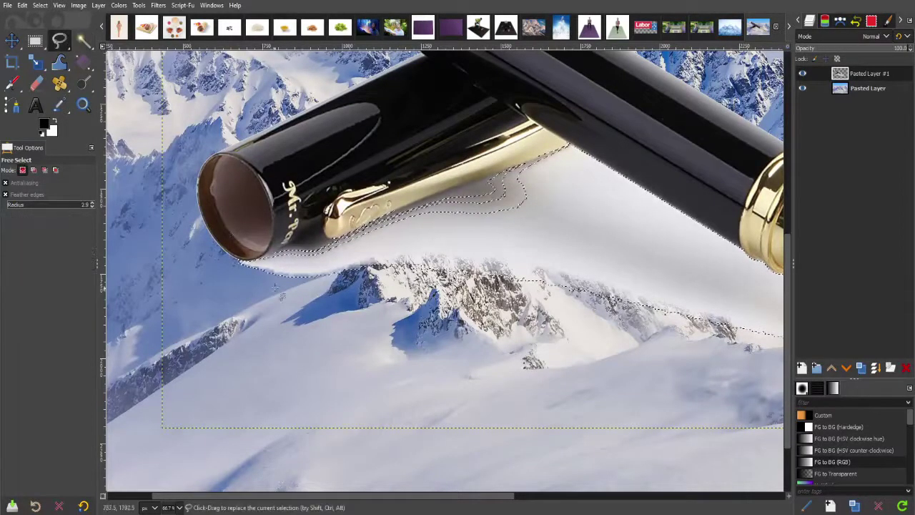
ctrl+scroll(247, 282, up, 1)
ctrl+scroll(247, 282, up, 1)
click(218, 272)
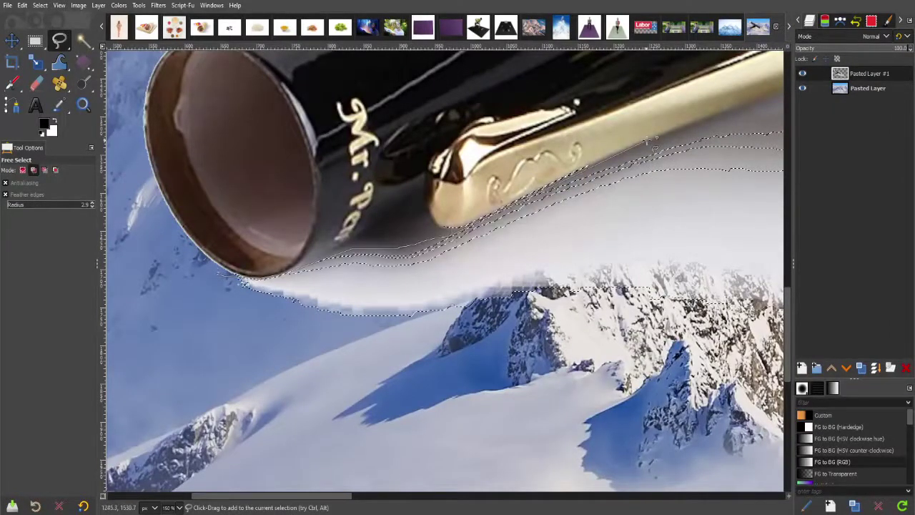
key(Return)
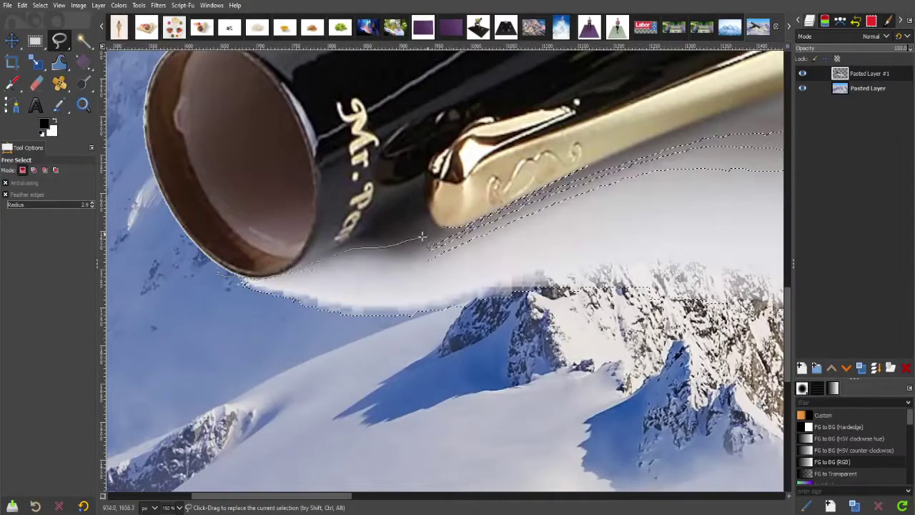
ctrl+scroll(375, 279, down, 3)
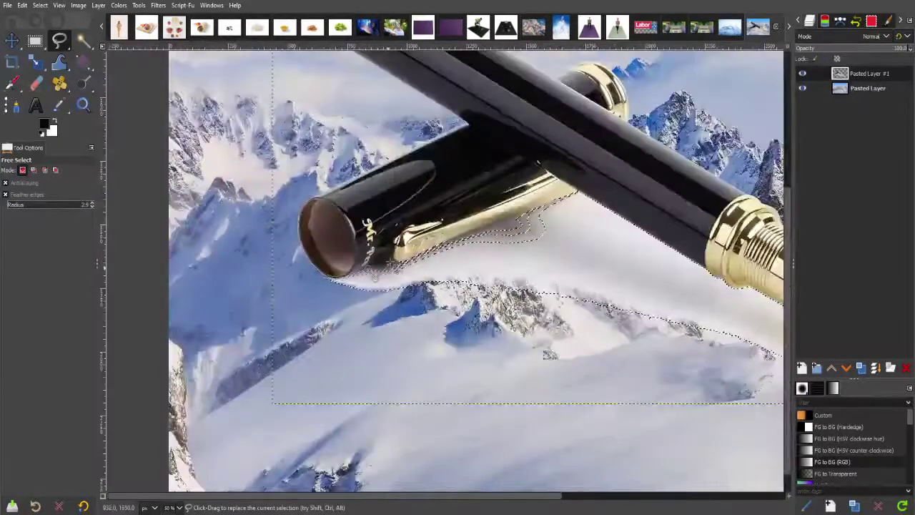
scroll(389, 269, up, 3)
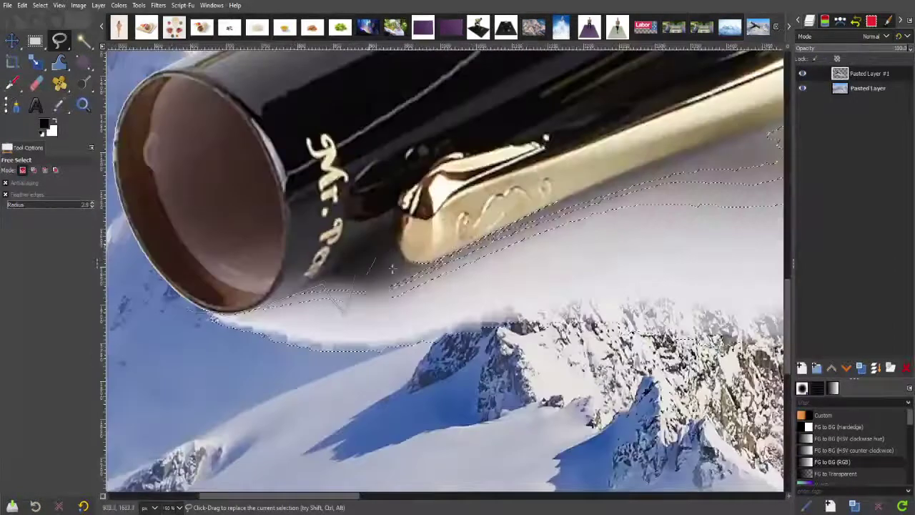
click(341, 282)
click(334, 279)
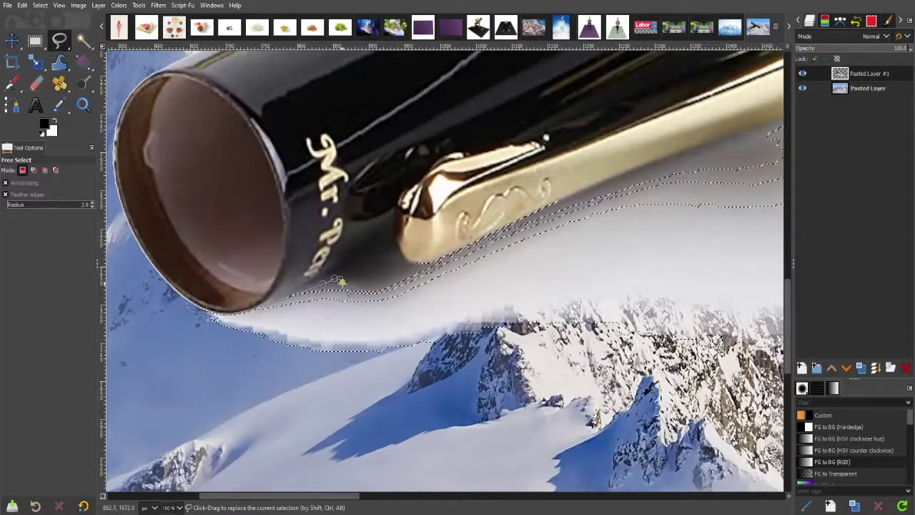
click(388, 268)
click(426, 262)
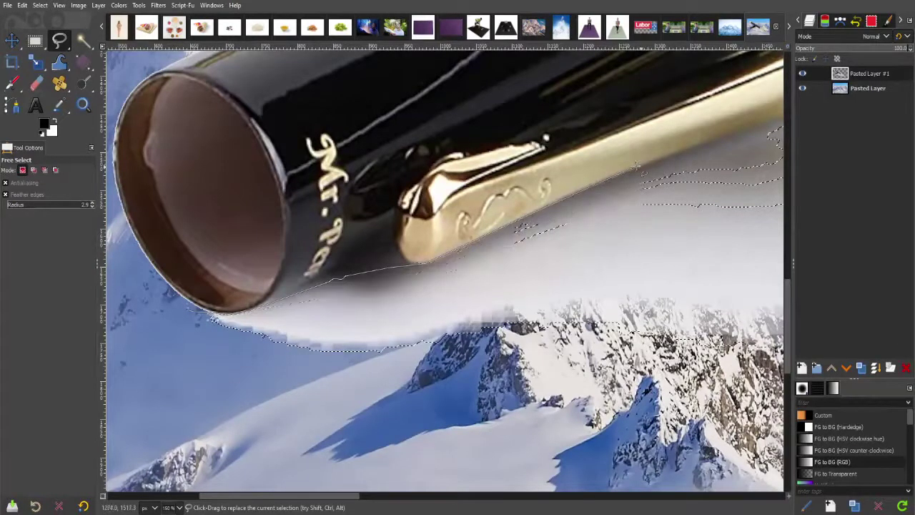
- Extend the freehand outline to the pen's corner and along its upper edge
scroll(597, 126, right, 5)
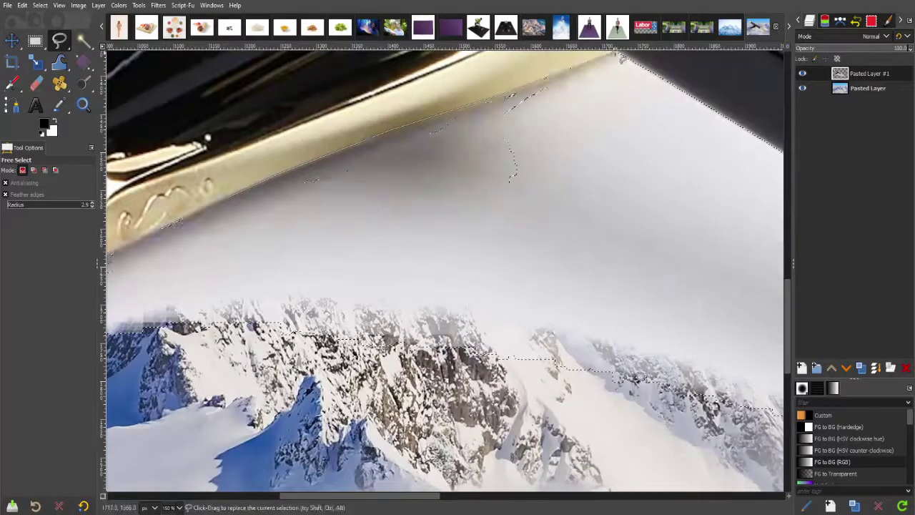
click(621, 59)
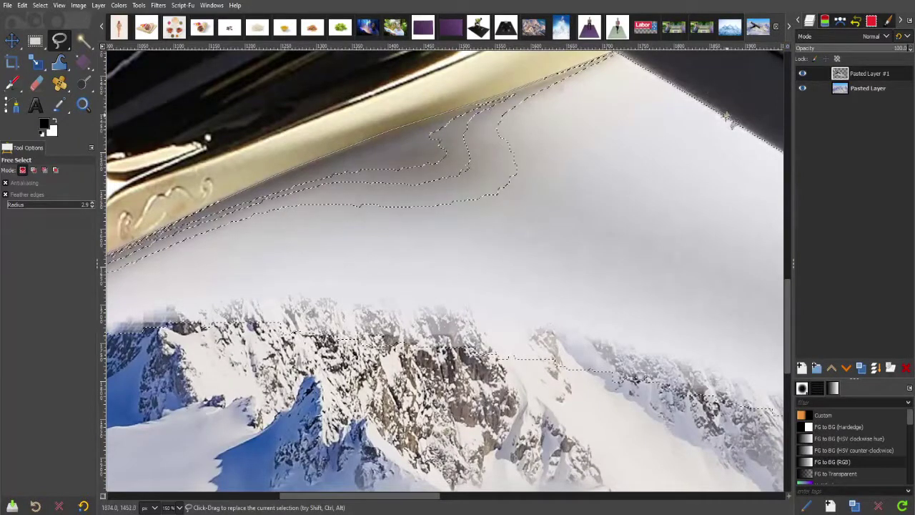
scroll(727, 118, right, 5)
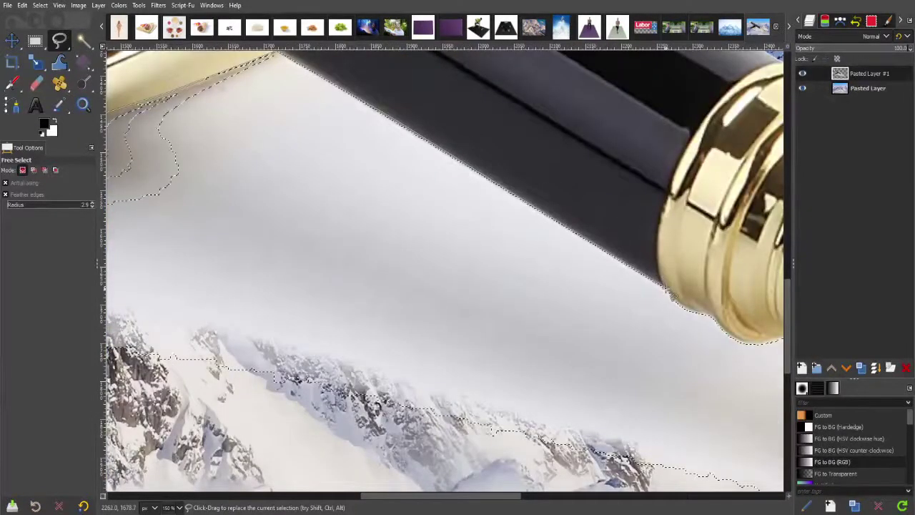
scroll(672, 294, down, 3)
scroll(379, 296, right, 3)
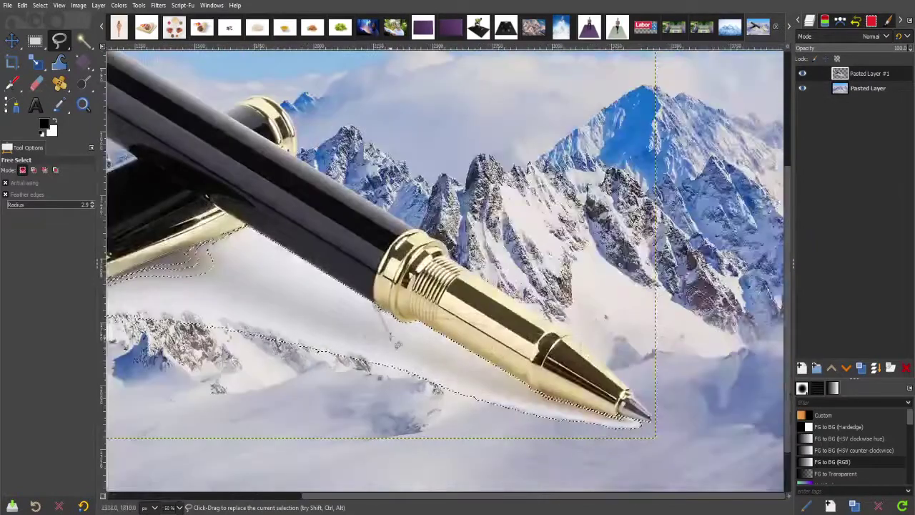
drag(397, 345, 529, 393)
scroll(541, 403, up, 4)
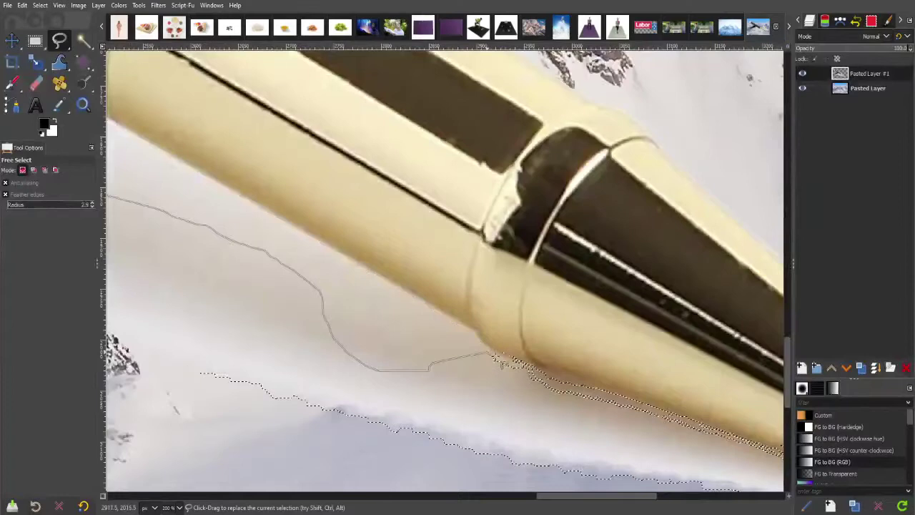
click(492, 353)
scroll(540, 368, right, 5)
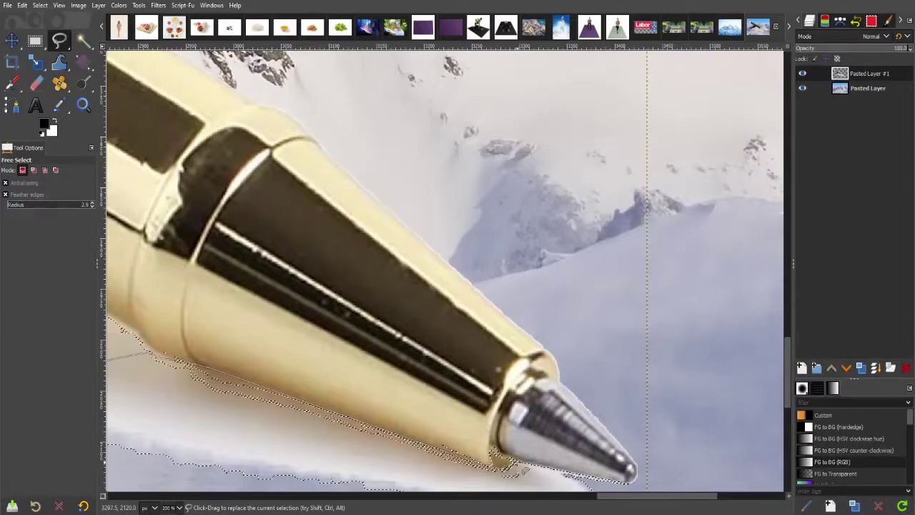
- Clear the selection and zoom in and out to check the cleaned pen edges
key(minus)
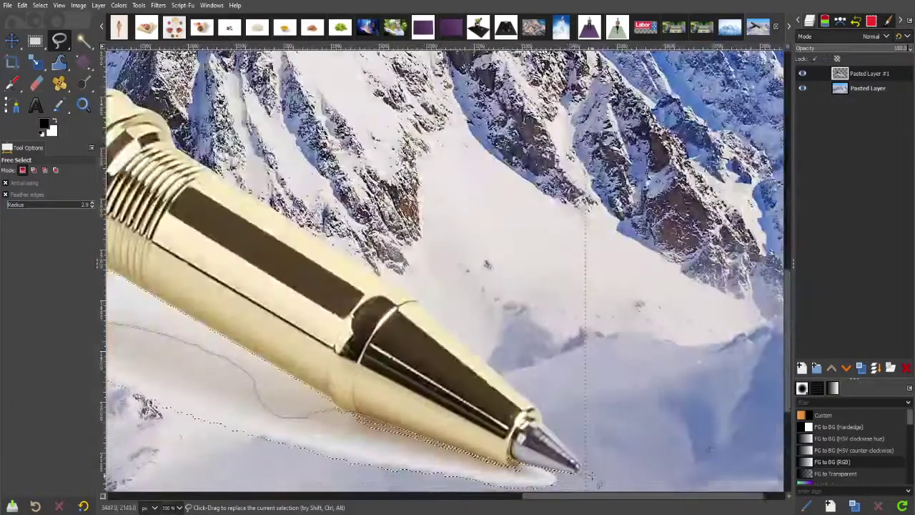
key(minus)
key(minus)
key(minus)
key(minus)
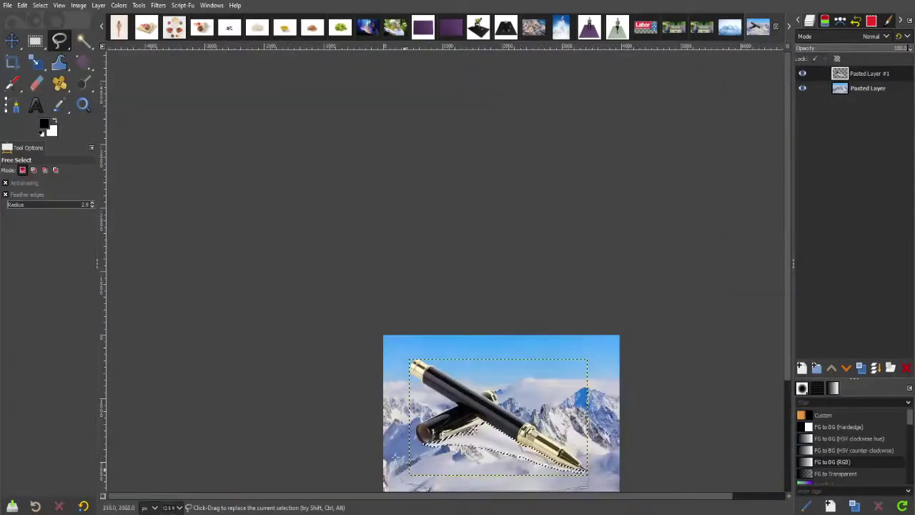
key(ctrl+shift+a)
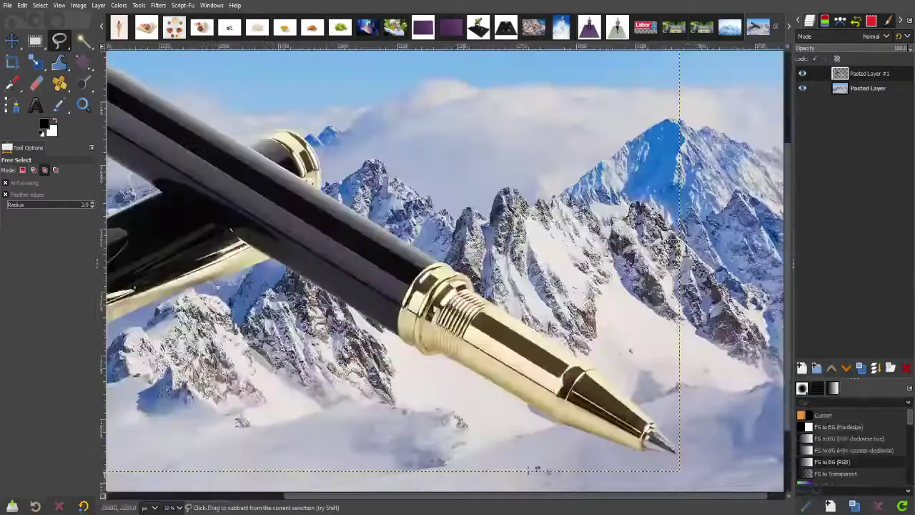
key(plus)
key(plus)
key(plus)
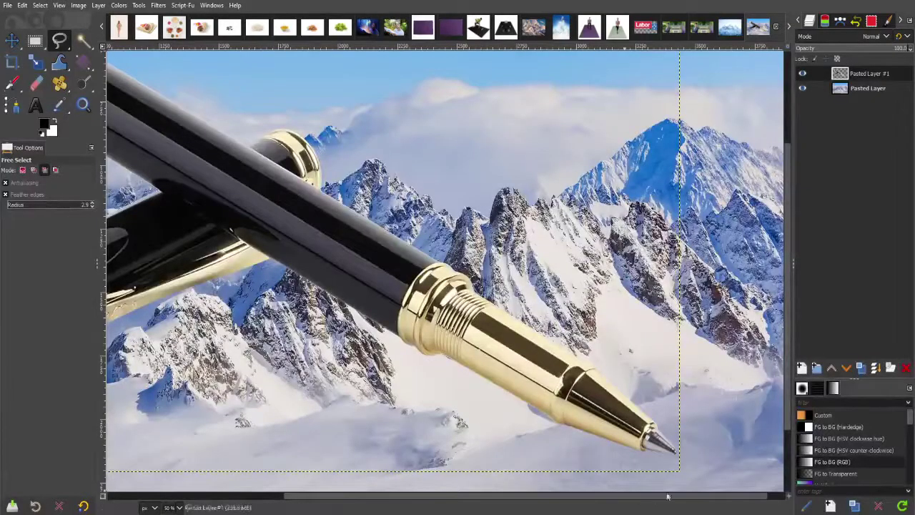
key(plus)
key(plus)
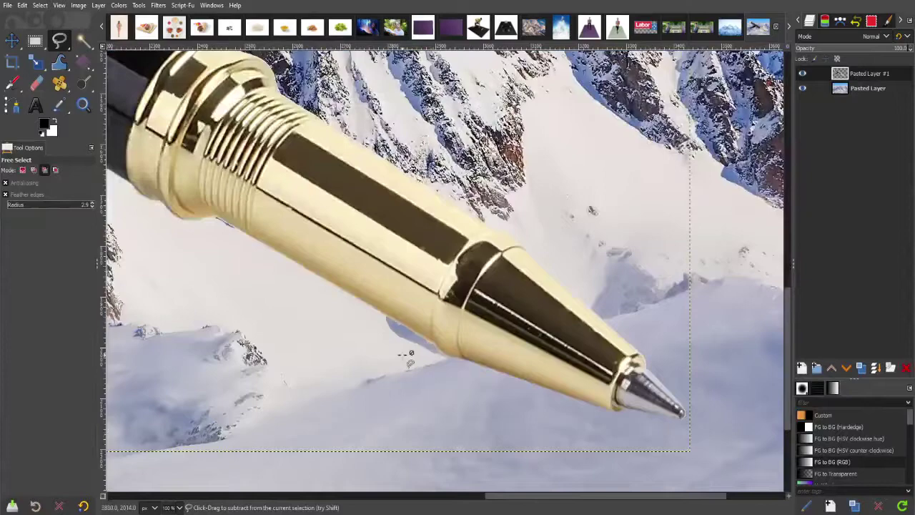
key(minus)
key(minus)
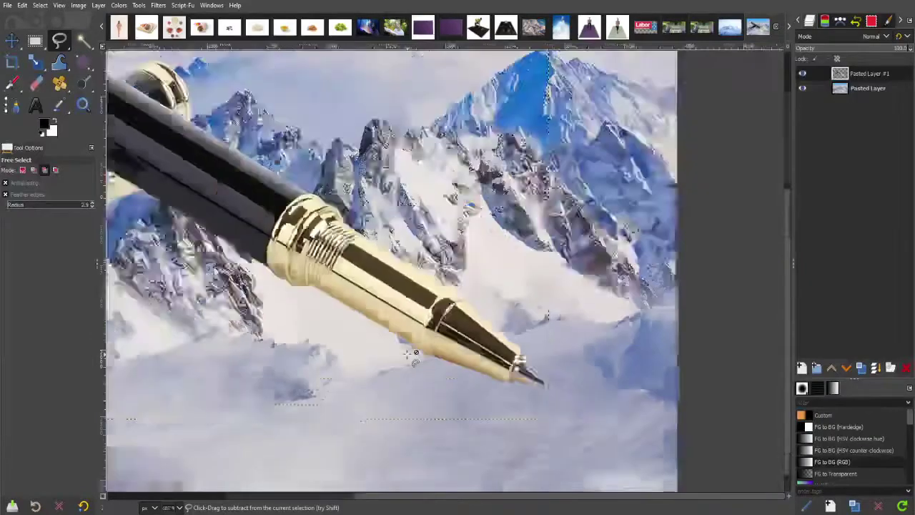
key(minus)
key(minus)
key(minus)
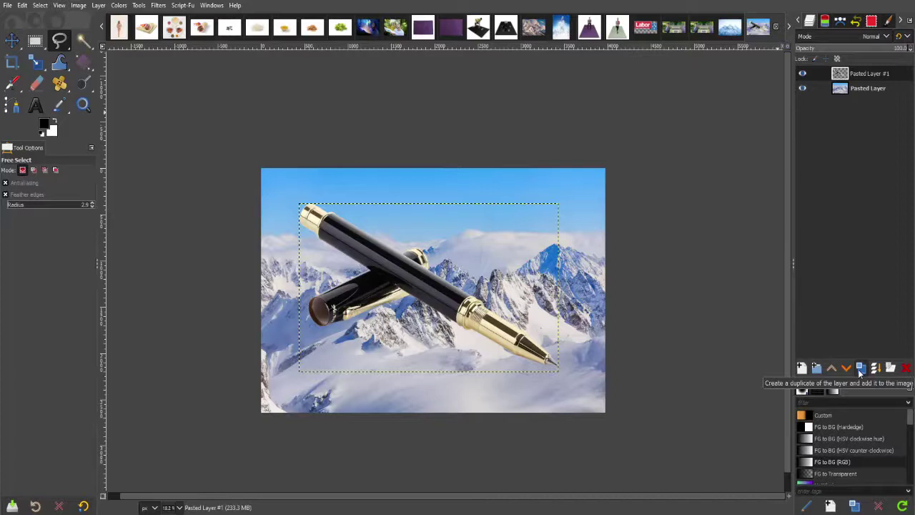
- Duplicate the pen layer, make the top copy active, and show the mountain background again
click(860, 368)
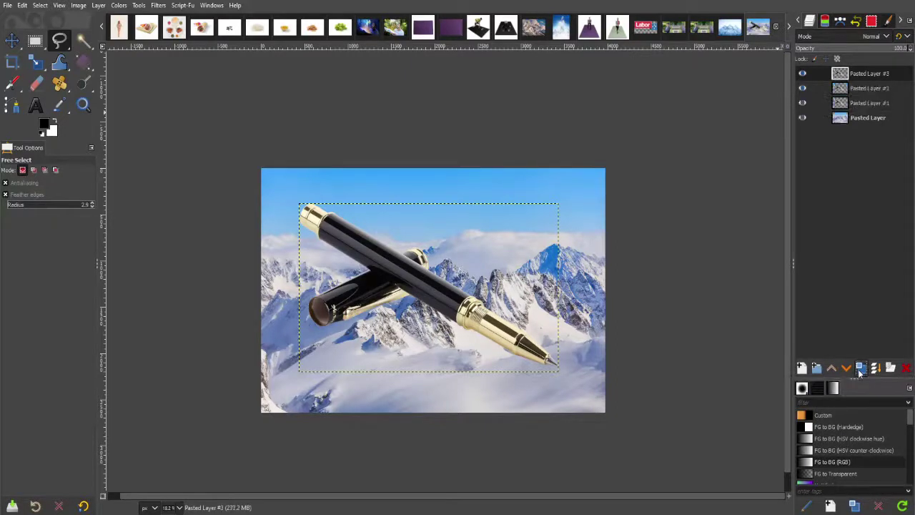
click(860, 368)
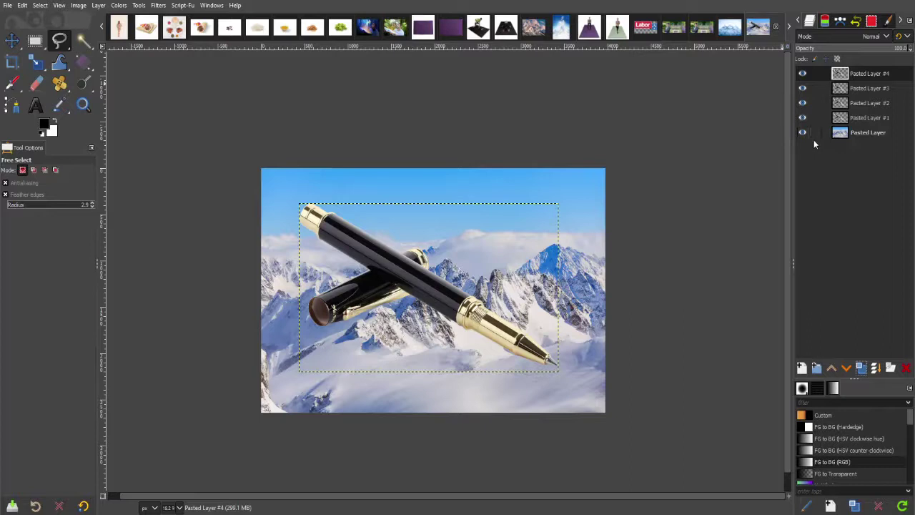
double_click(883, 74)
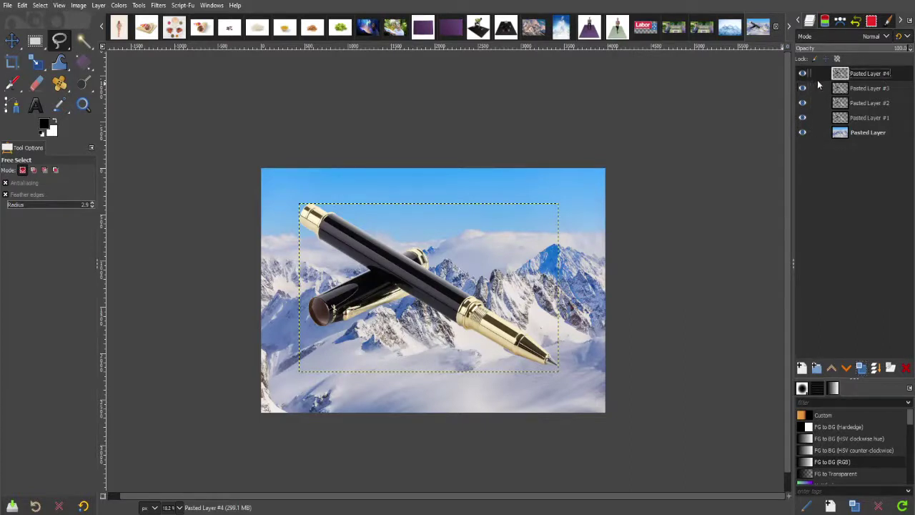
click(802, 132)
click(139, 5)
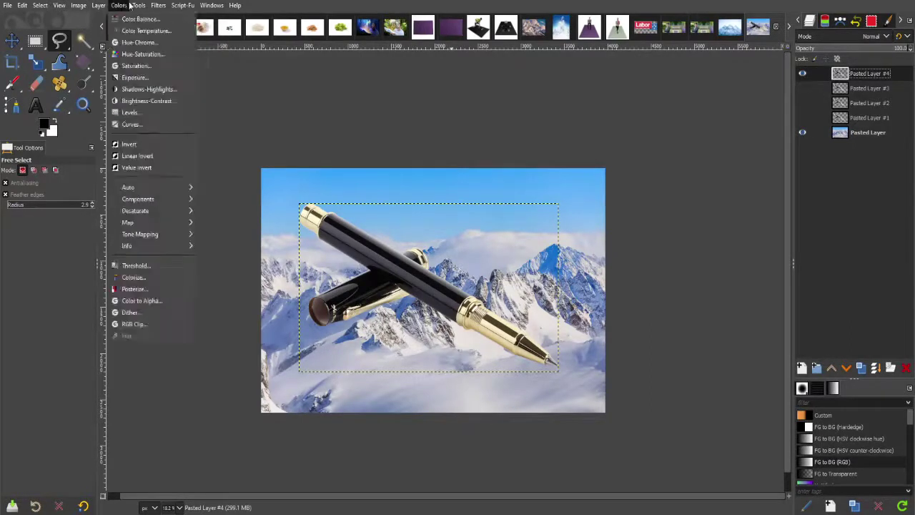
mouse_move(158, 5)
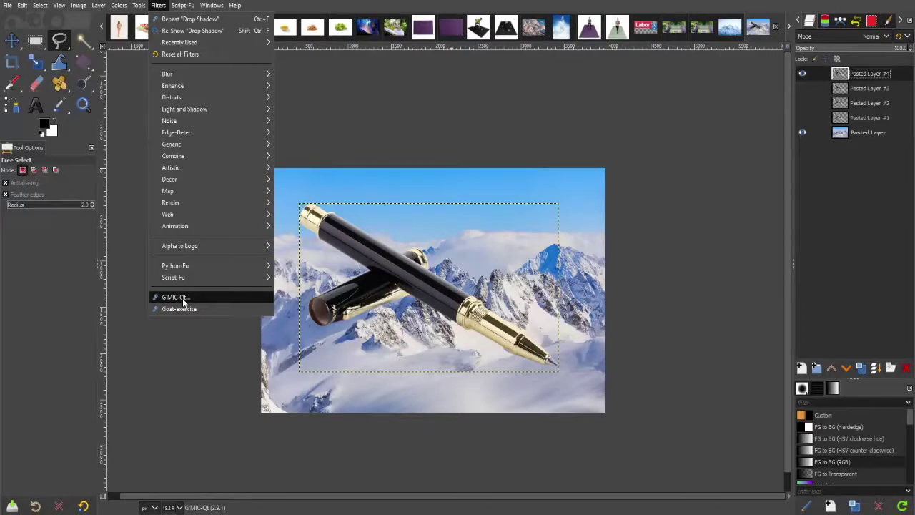
- Apply G'MIC Artistic > Dream Smoothing (3 iterations, 0.8 opacity) to the top pen copy
click(183, 299)
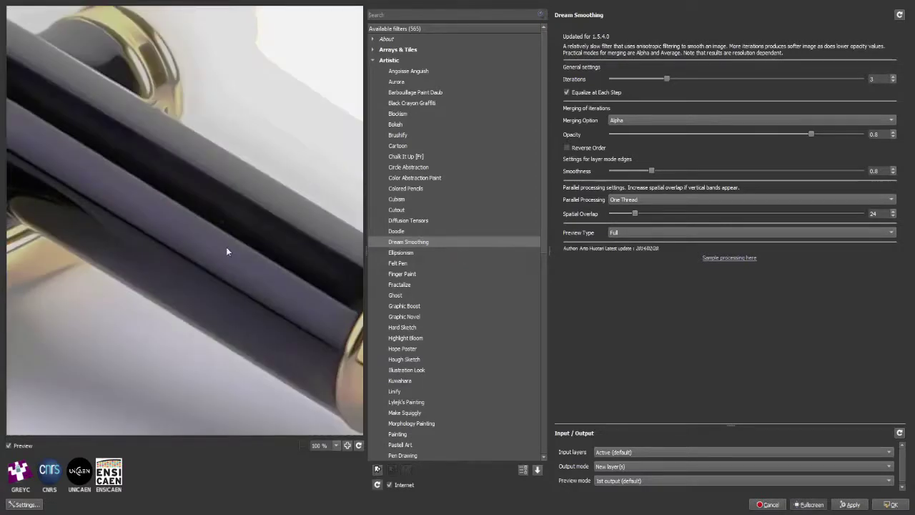
click(890, 507)
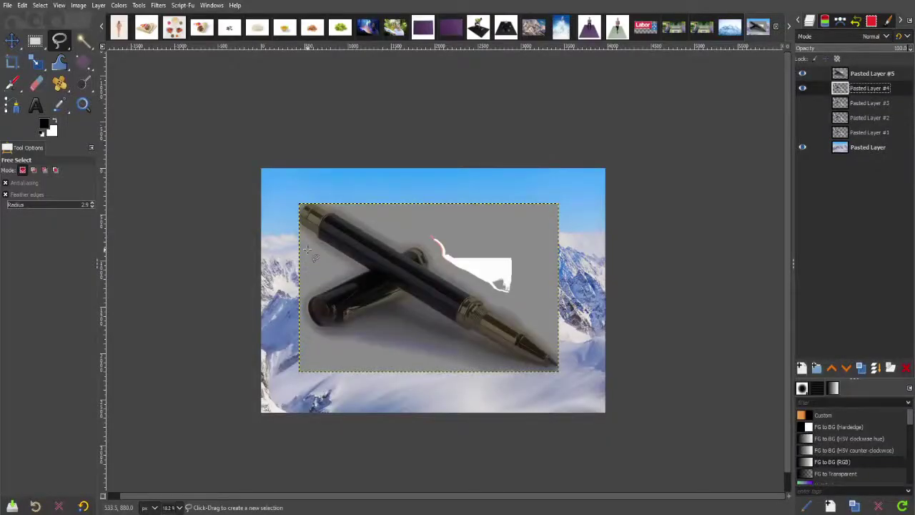
- Select the pen via Alpha to Selection, invert it, and clear the grey around the pen on Pasted Layer #5
ctrl+scroll(546, 362, up, 2)
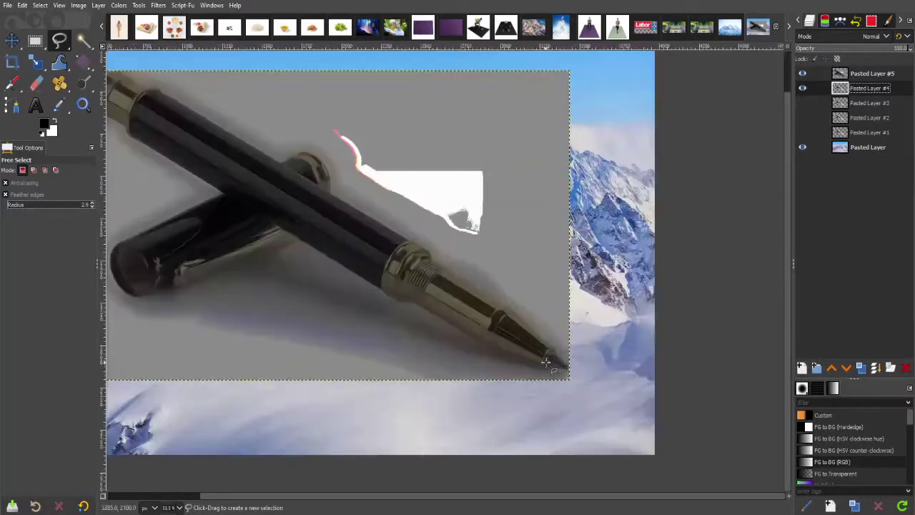
ctrl+scroll(546, 362, down, 1)
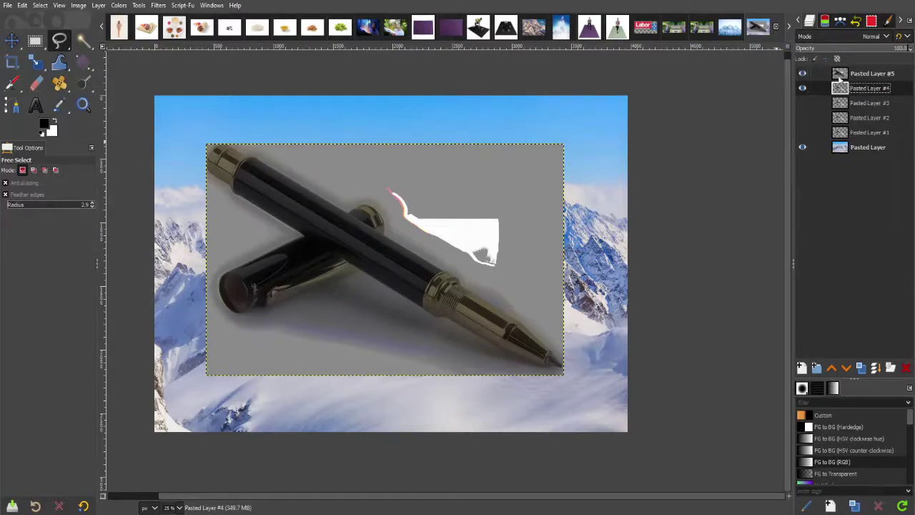
click(802, 73)
right_click(892, 87)
right_click(903, 94)
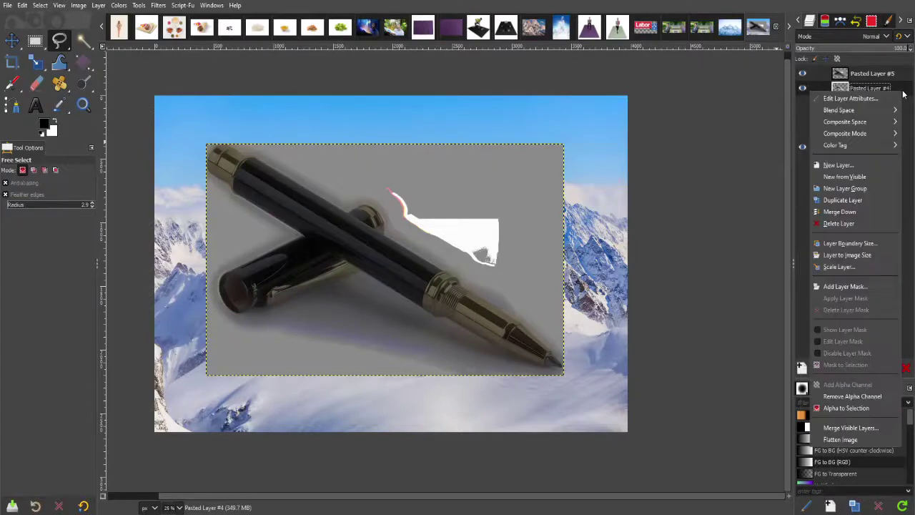
click(844, 408)
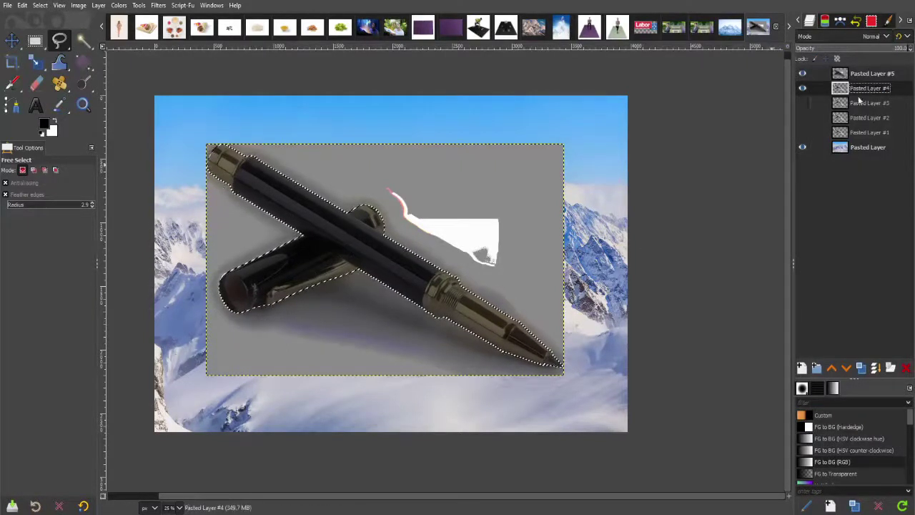
click(868, 75)
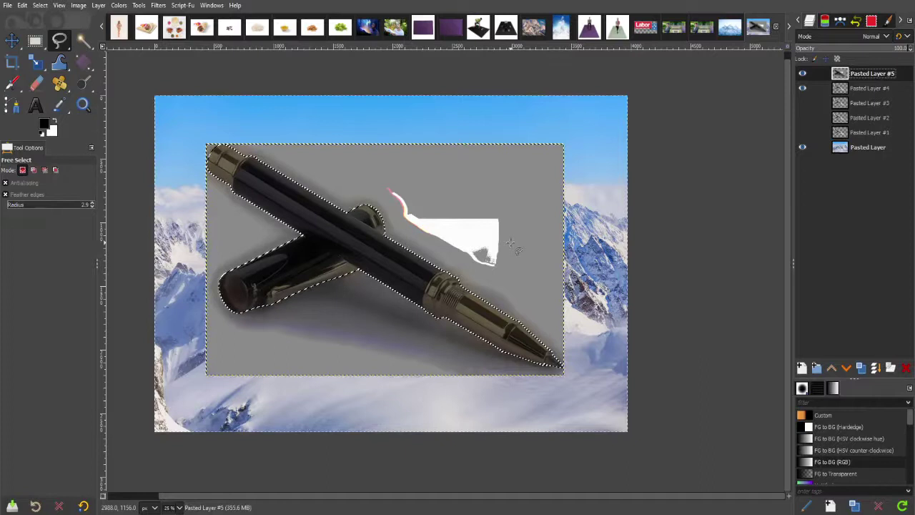
click(40, 5)
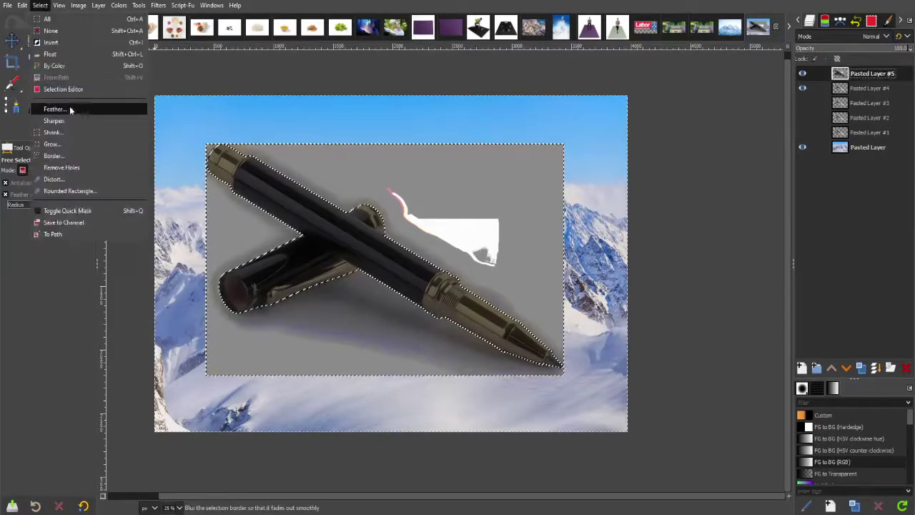
click(58, 43)
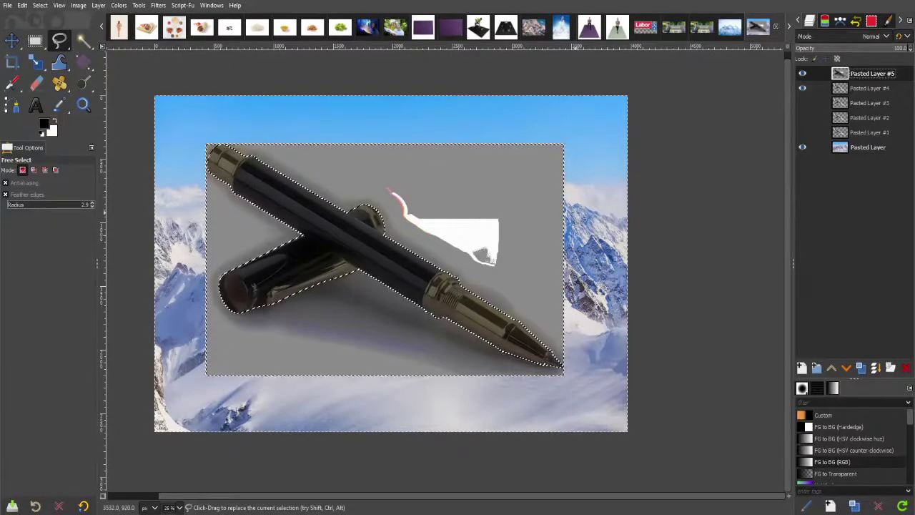
key(Delete)
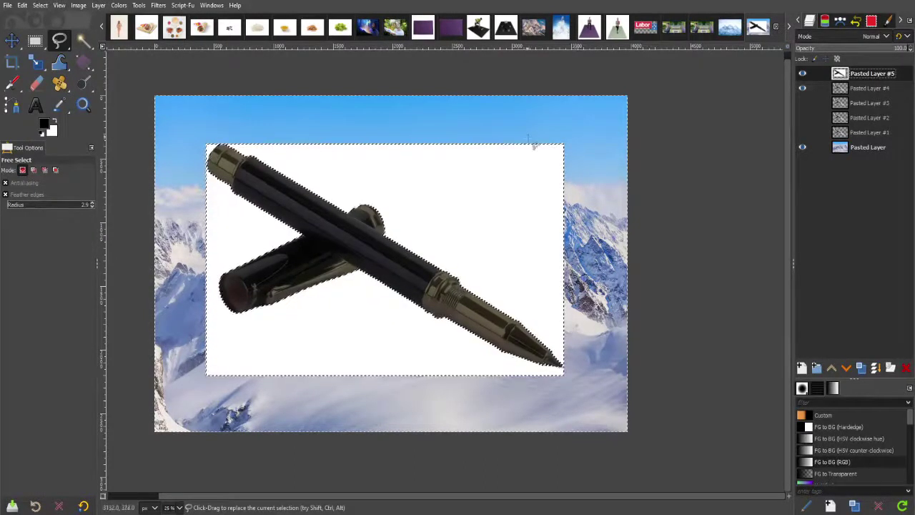
- Add an alpha channel to the pen layer and delete its white background
click(97, 6)
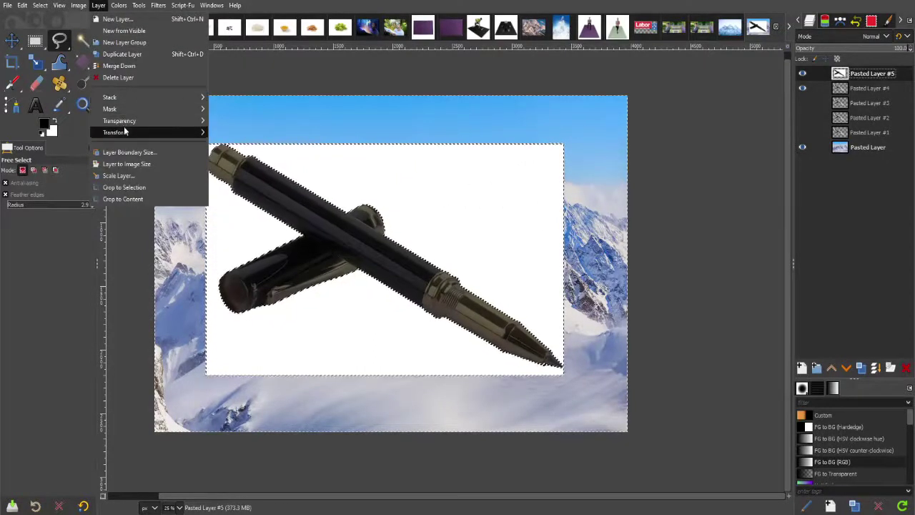
mouse_move(119, 121)
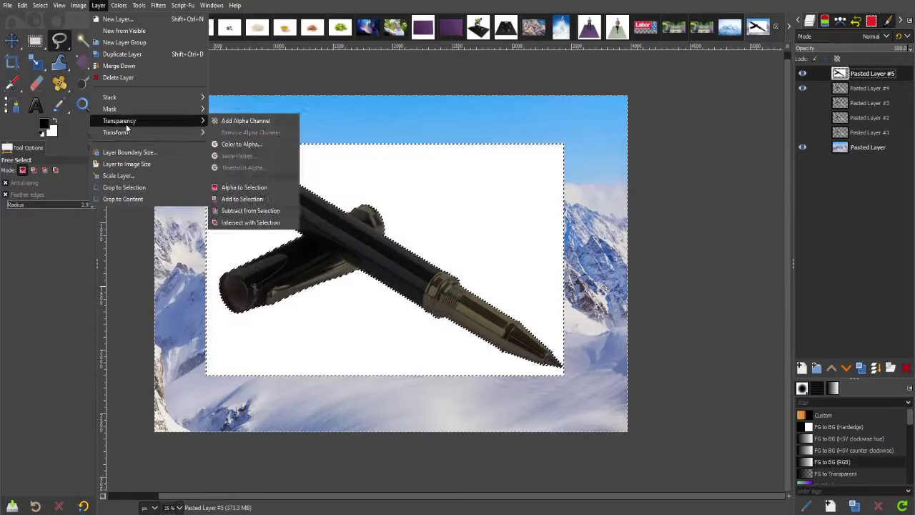
click(265, 123)
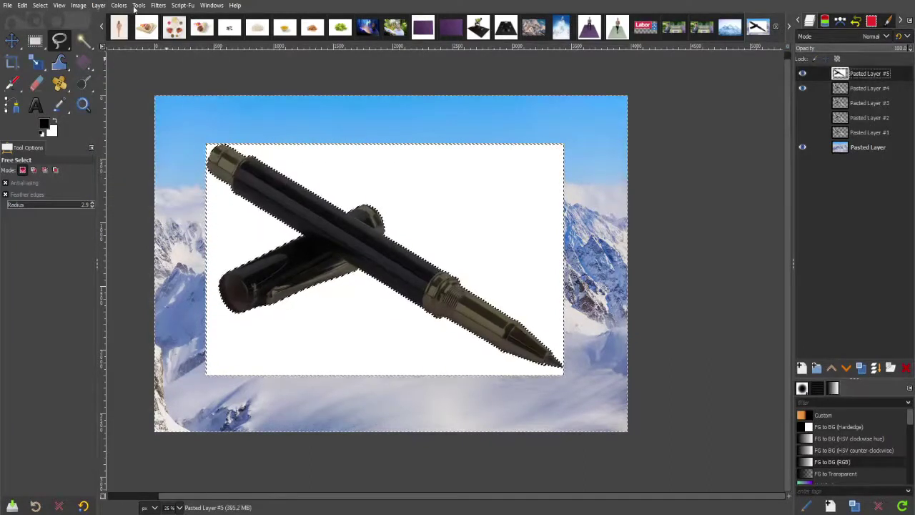
click(97, 5)
mouse_move(119, 121)
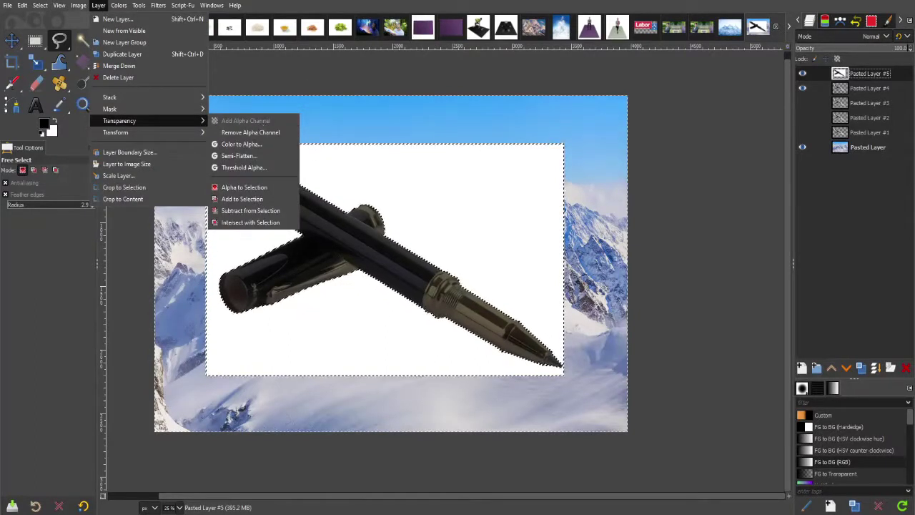
click(637, 142)
key(Delete)
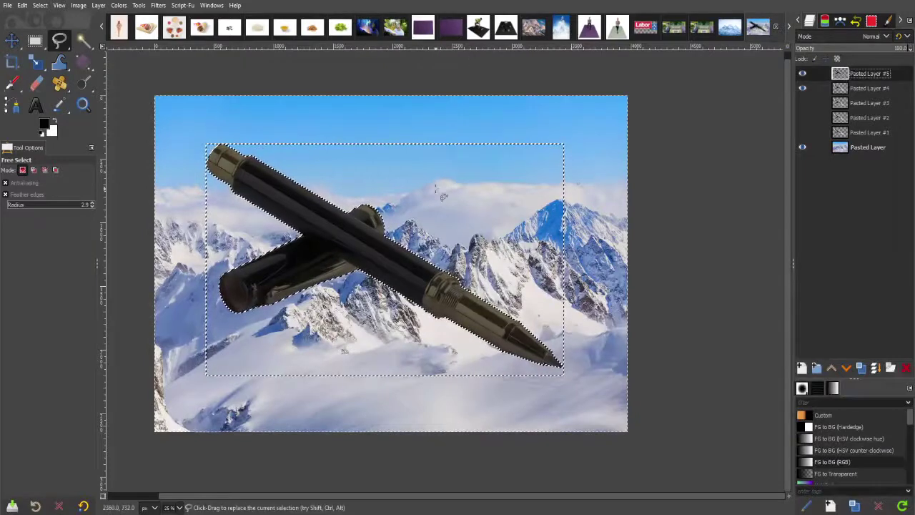
click(98, 5)
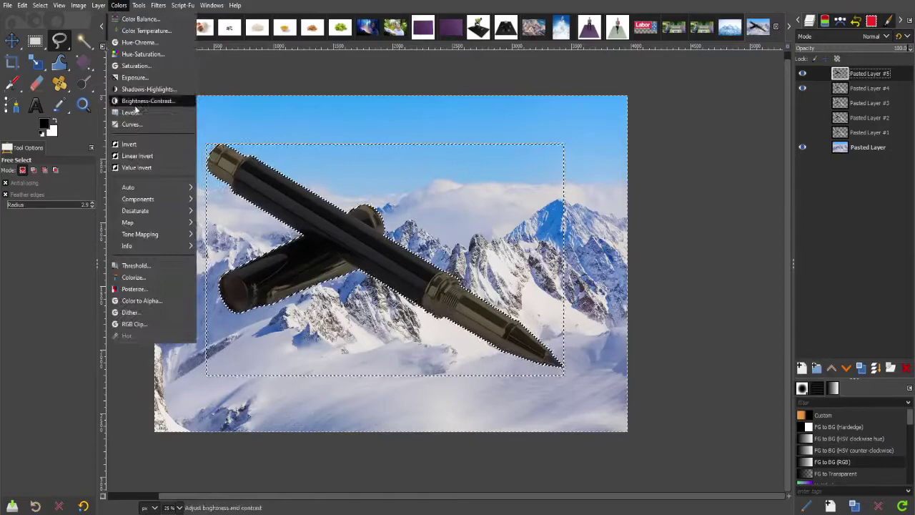
- Apply a first Levels pass raising the pen's black point, then drop the selection
click(130, 112)
drag(732, 210, 789, 211)
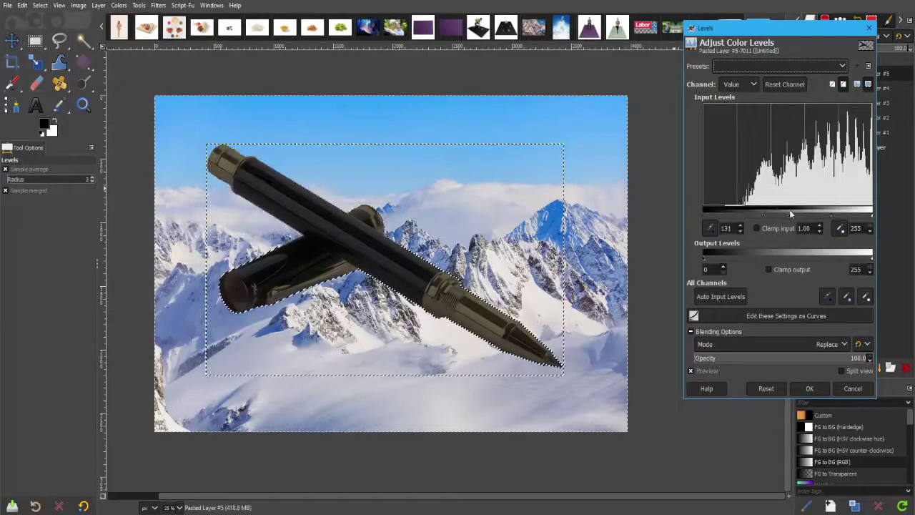
key(Return)
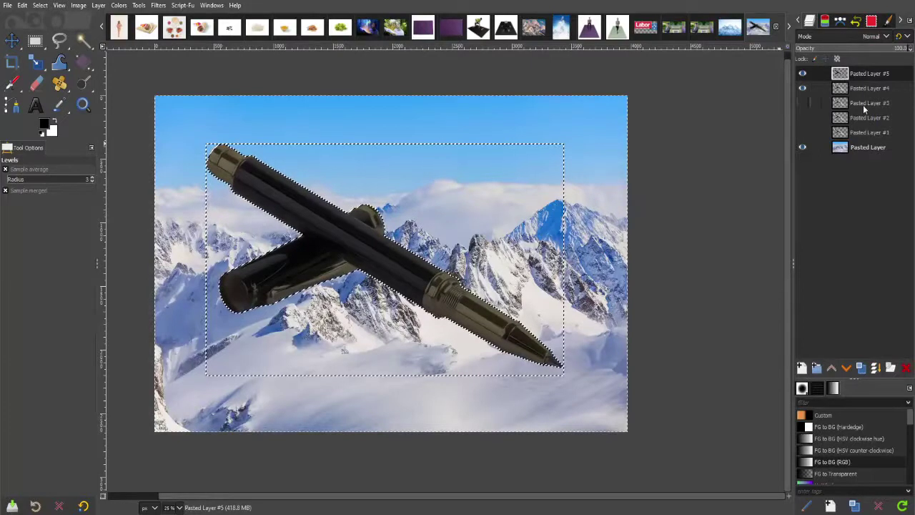
click(862, 103)
key(ctrl+shift+a)
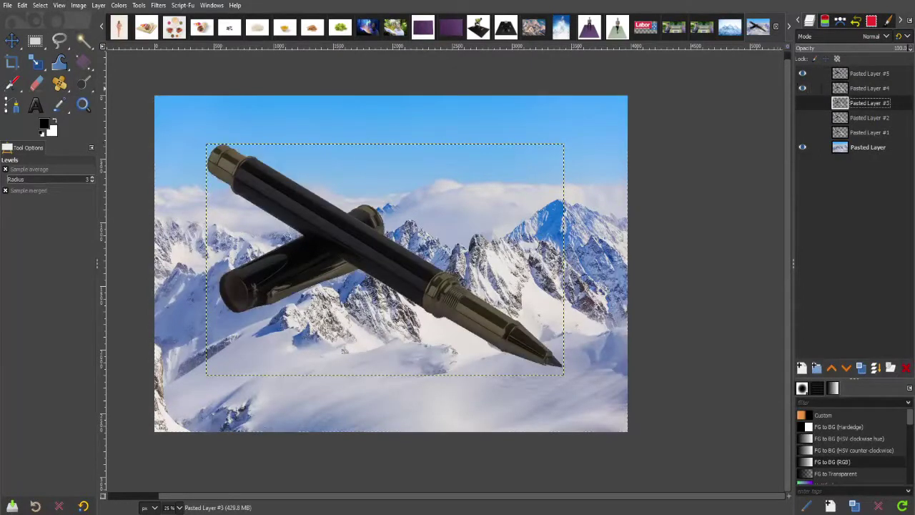
click(100, 6)
key(Escape)
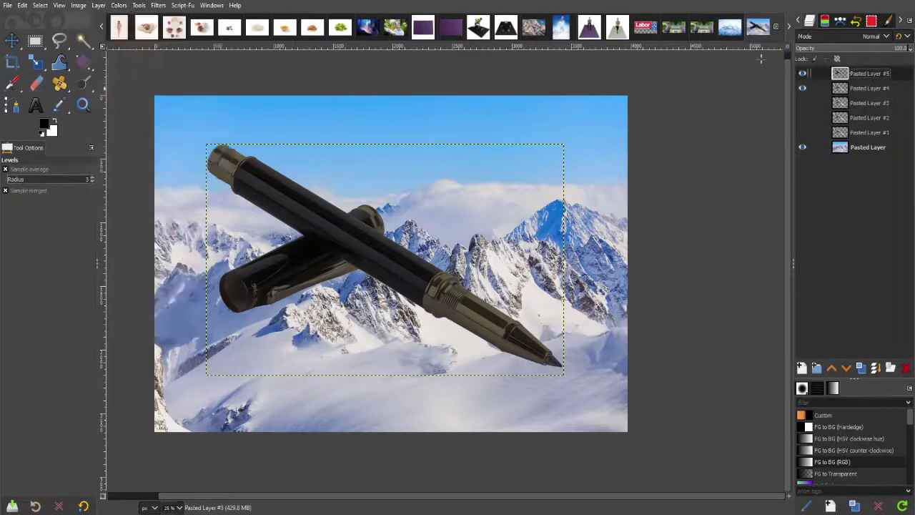
- Rerun Levels with the white point pulled left and black point nudged right to brighten the gold trim
click(119, 5)
click(153, 110)
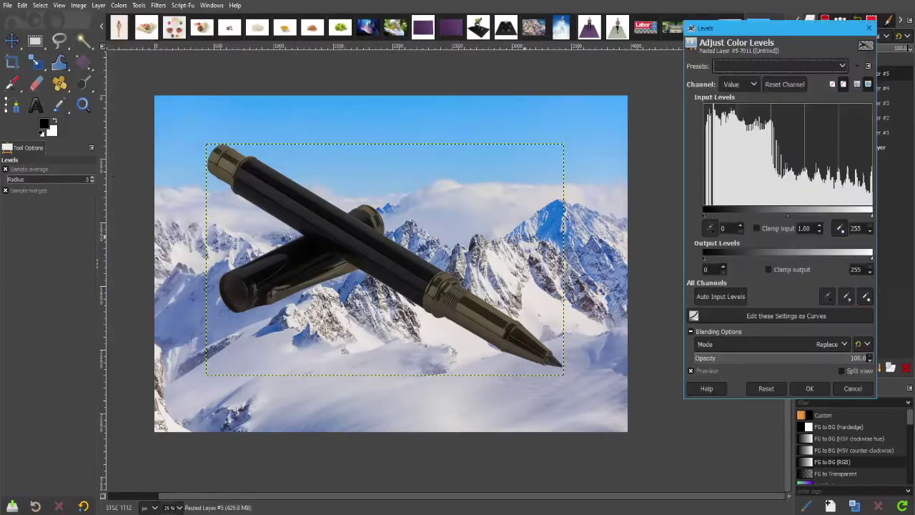
drag(862, 216, 755, 216)
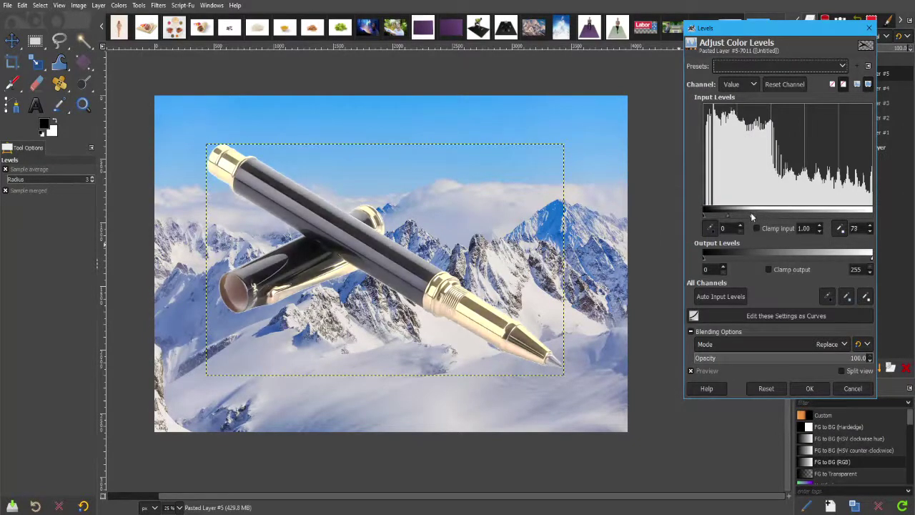
drag(706, 216, 750, 215)
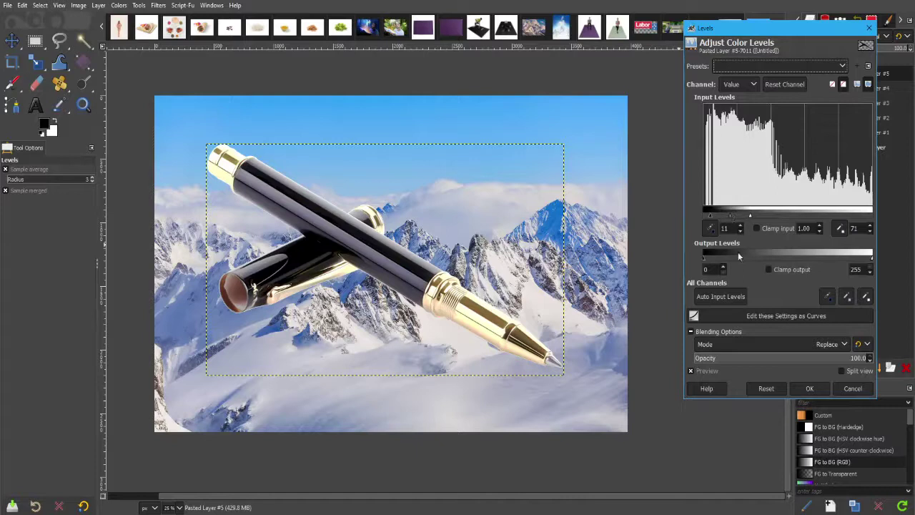
click(810, 389)
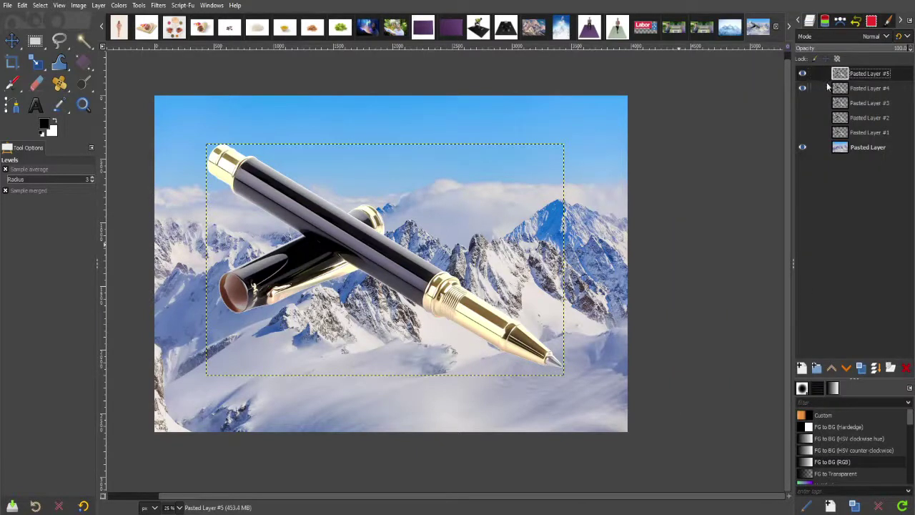
- Fully desaturate the pen with Hue-Saturation at -100 saturation
click(114, 6)
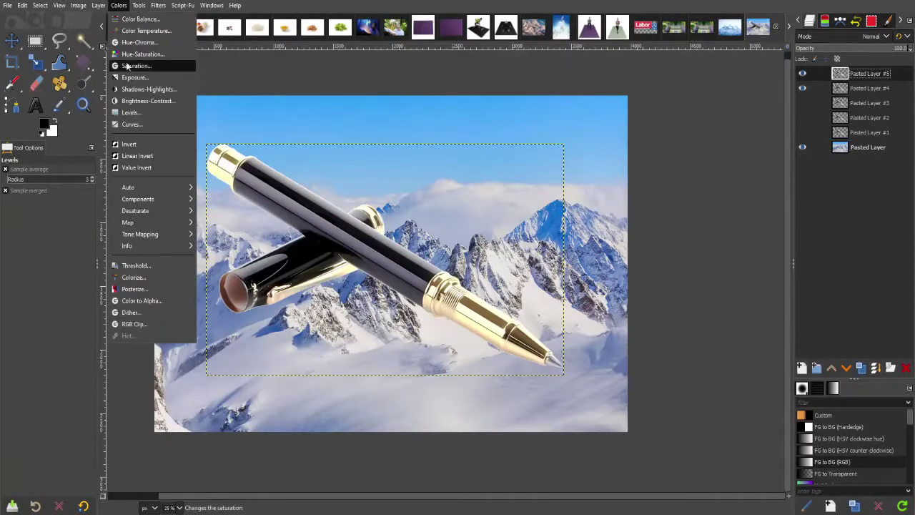
click(142, 54)
drag(187, 272, 1, 262)
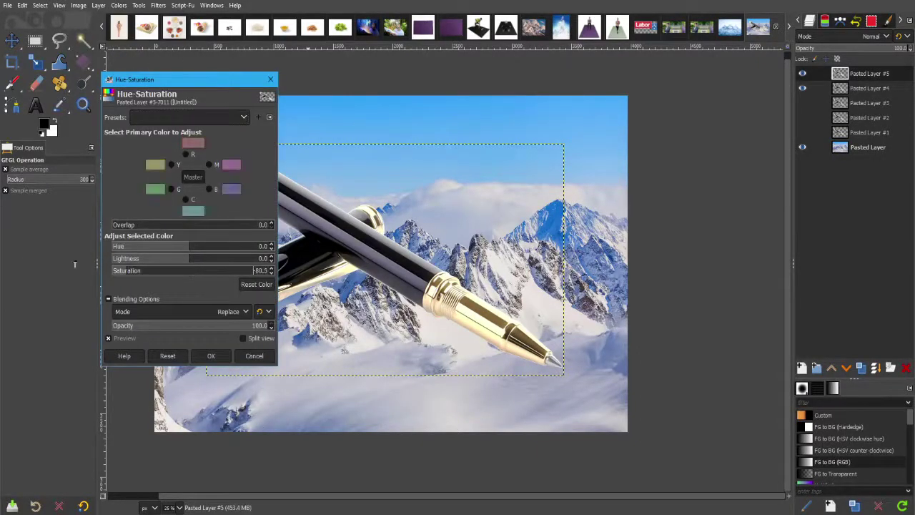
click(213, 356)
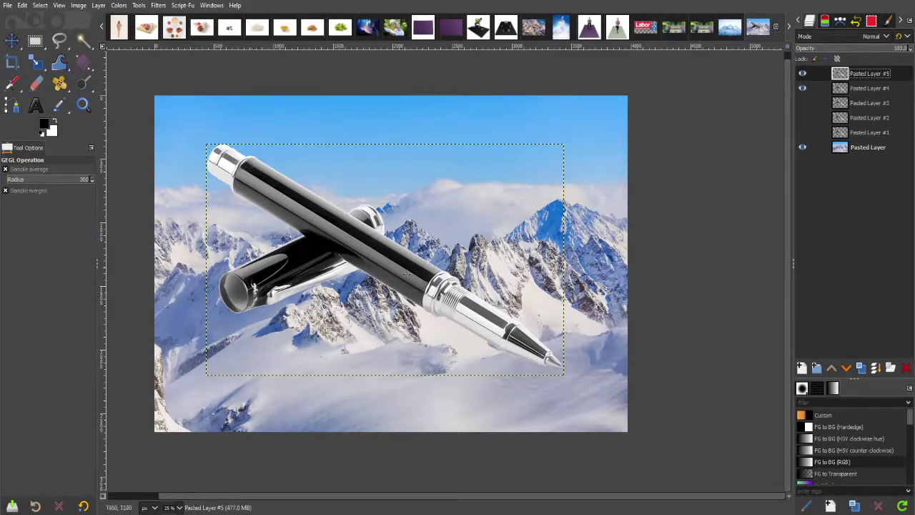
- Boost the pen's contrast in Levels by raising the black point and lowering the white point
click(118, 6)
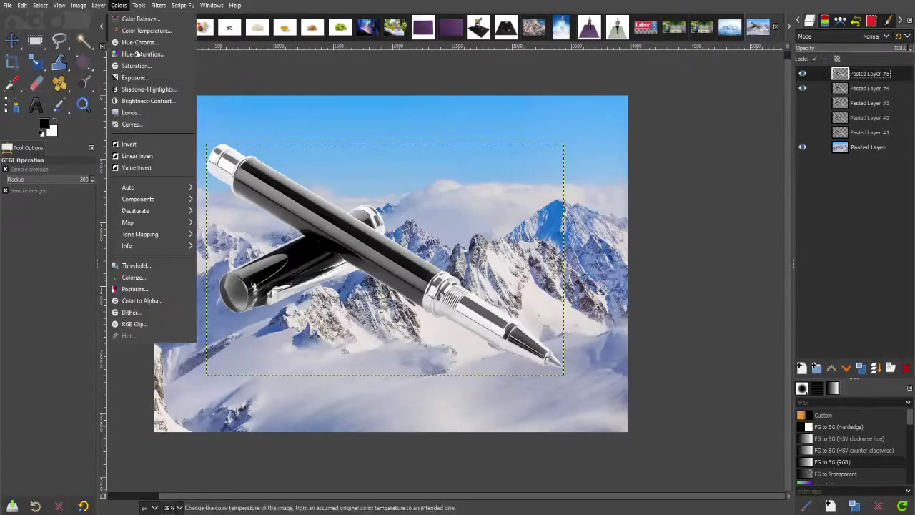
click(132, 112)
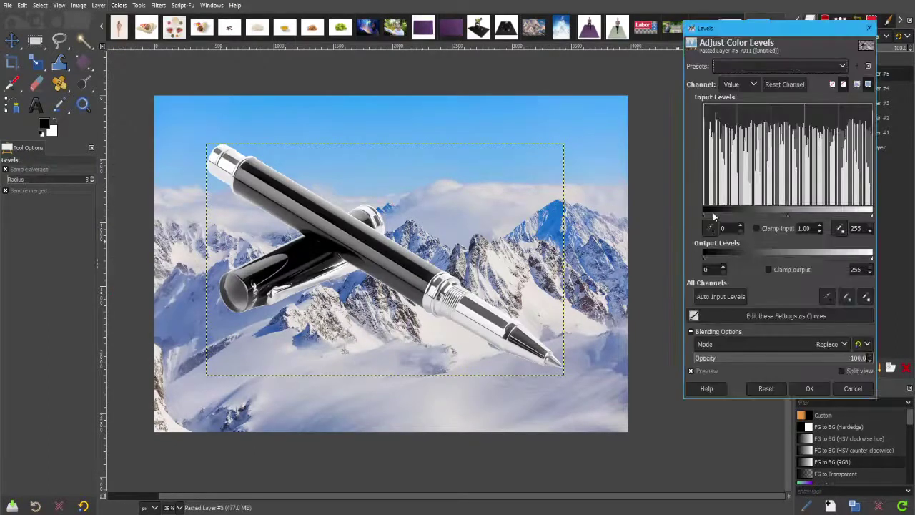
drag(714, 214, 750, 212)
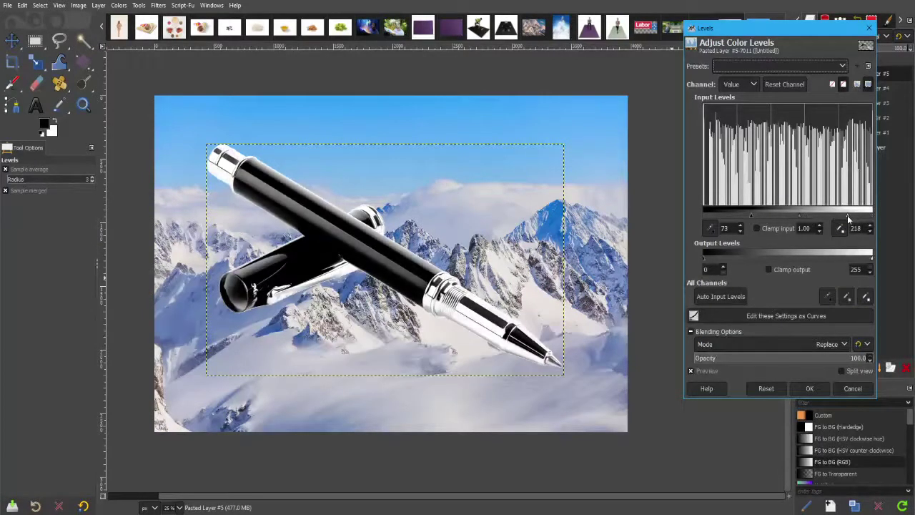
mouse_move(860, 215)
mouse_down()
mouse_move(819, 222)
mouse_move(854, 216)
mouse_up()
click(810, 391)
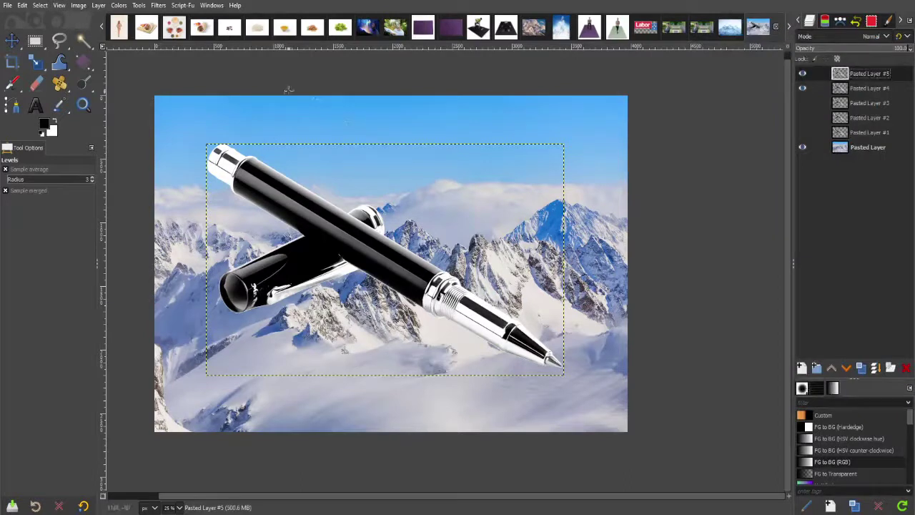
click(124, 6)
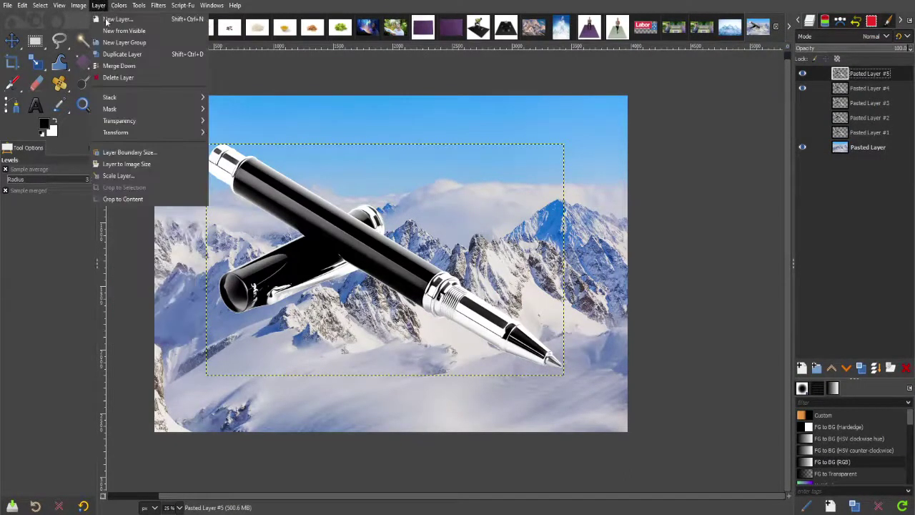
mouse_move(119, 121)
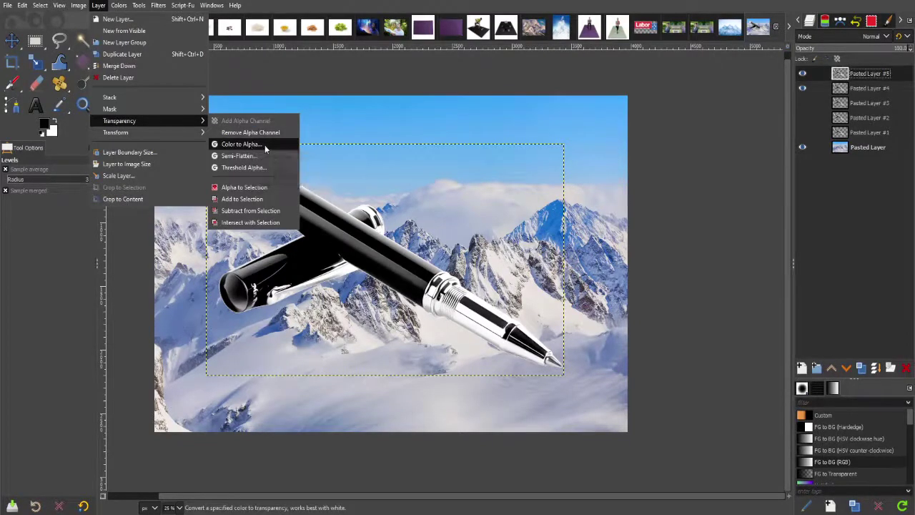
- Make black transparent on the top pen copy via Color to Alpha, opacity threshold about 0.51
click(264, 145)
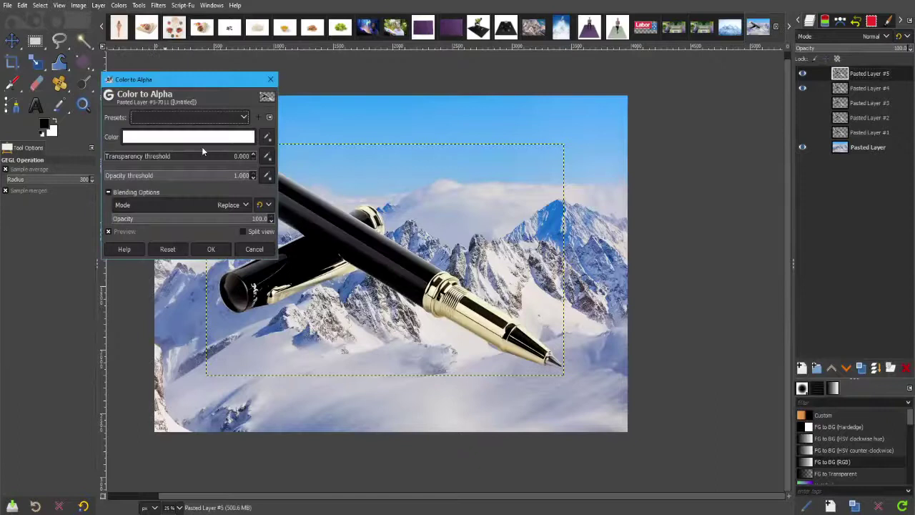
click(184, 137)
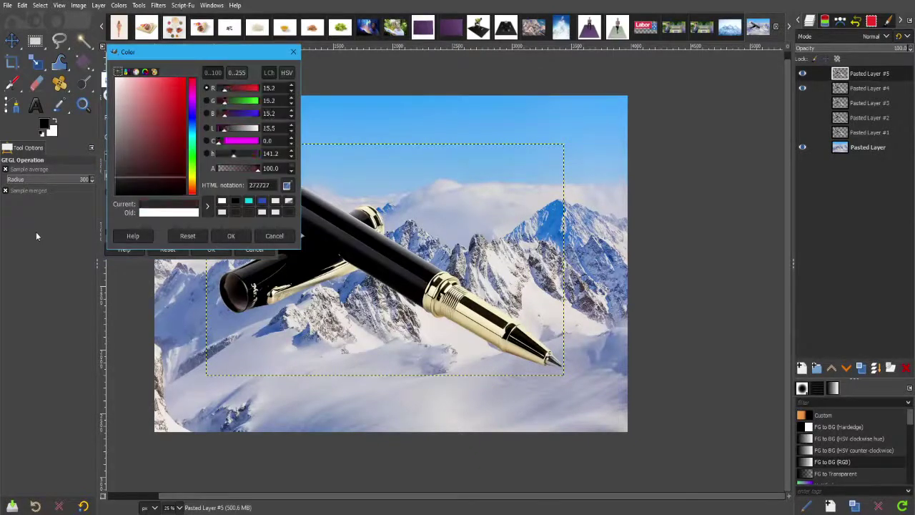
click(216, 259)
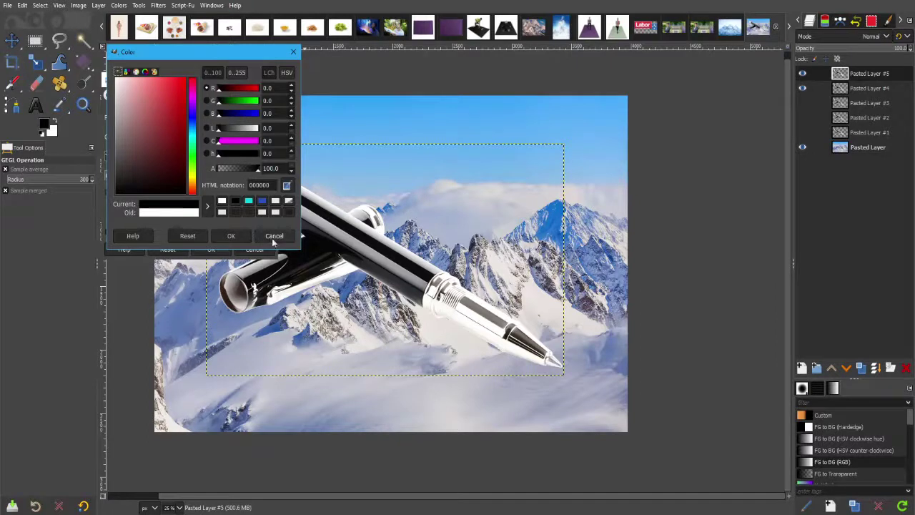
click(231, 236)
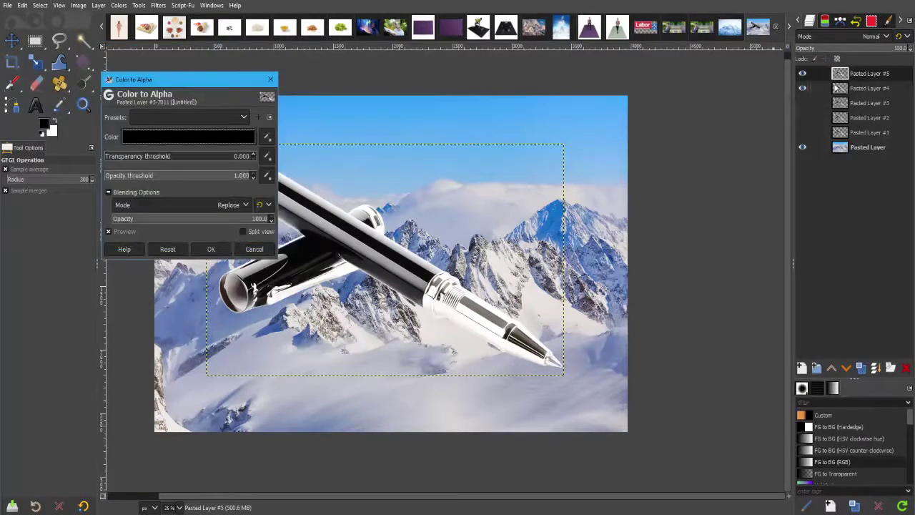
click(210, 249)
click(180, 175)
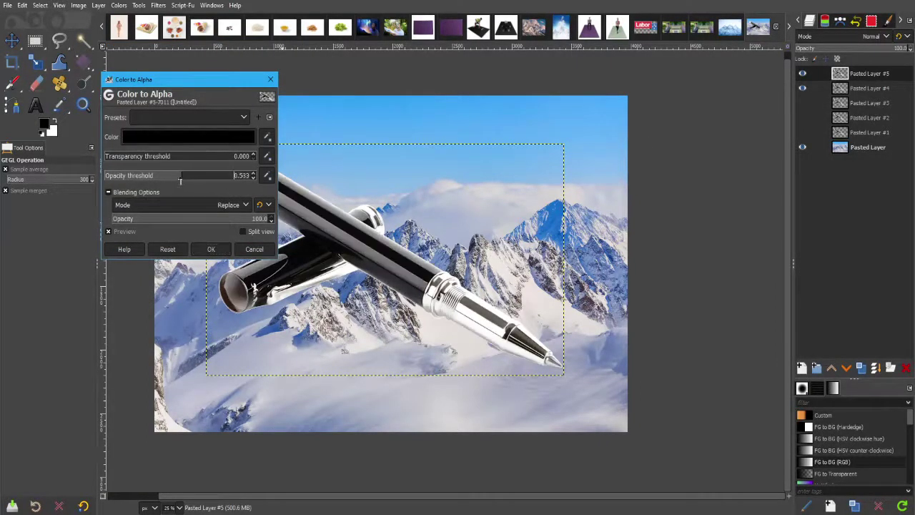
click(802, 88)
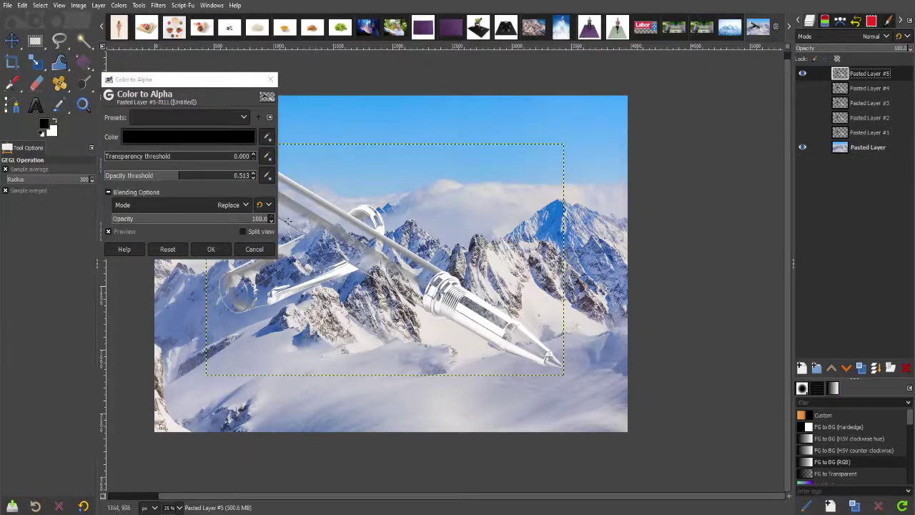
click(212, 249)
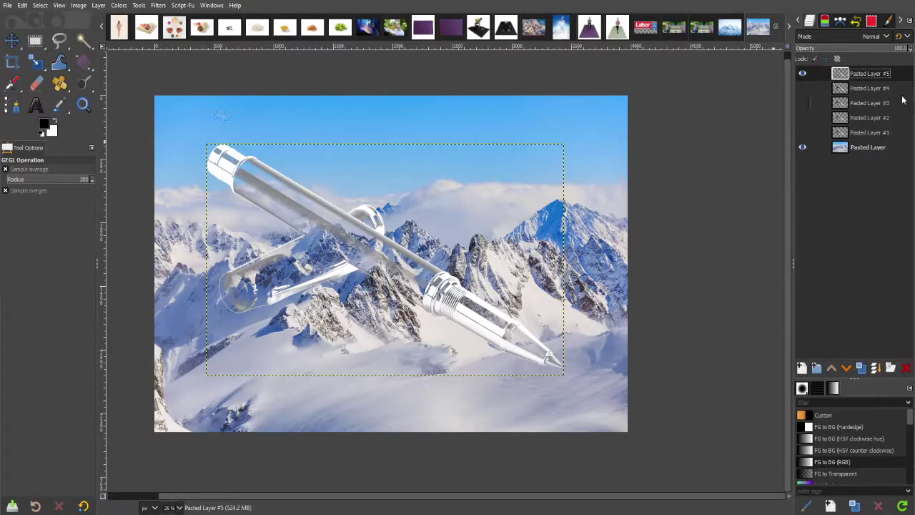
- Show Pasted Layer #4, hide Pasted Layer #5, and make Pasted Layer #4 active
scroll(583, 350, down, 3)
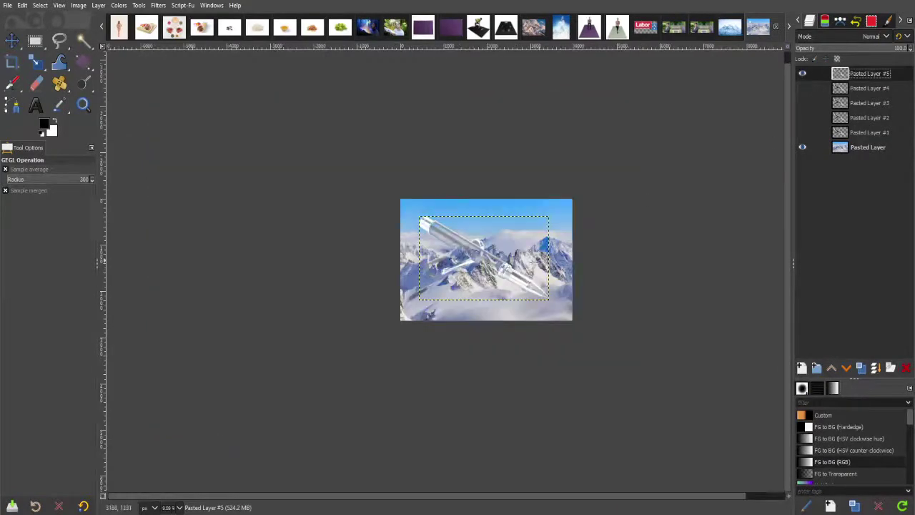
scroll(583, 350, up, 1)
scroll(583, 350, up, 1)
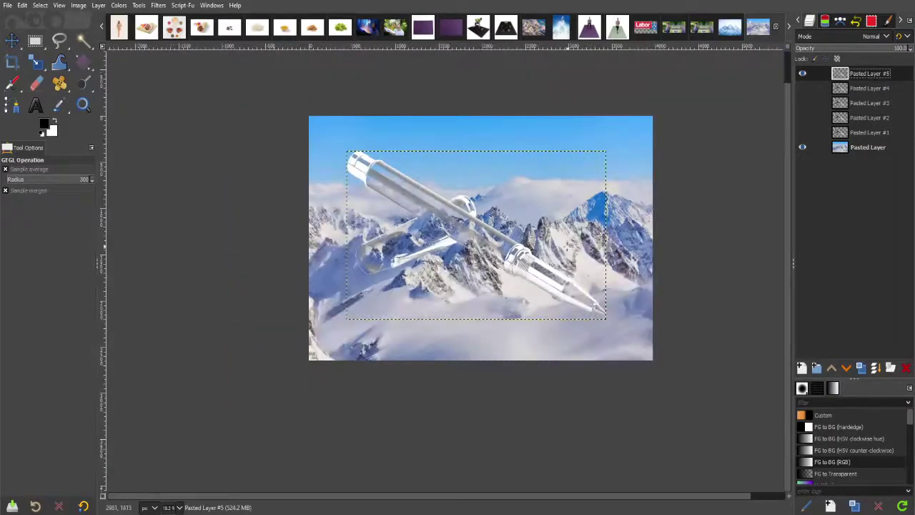
scroll(463, 238, right, 1)
scroll(426, 253, up, 1)
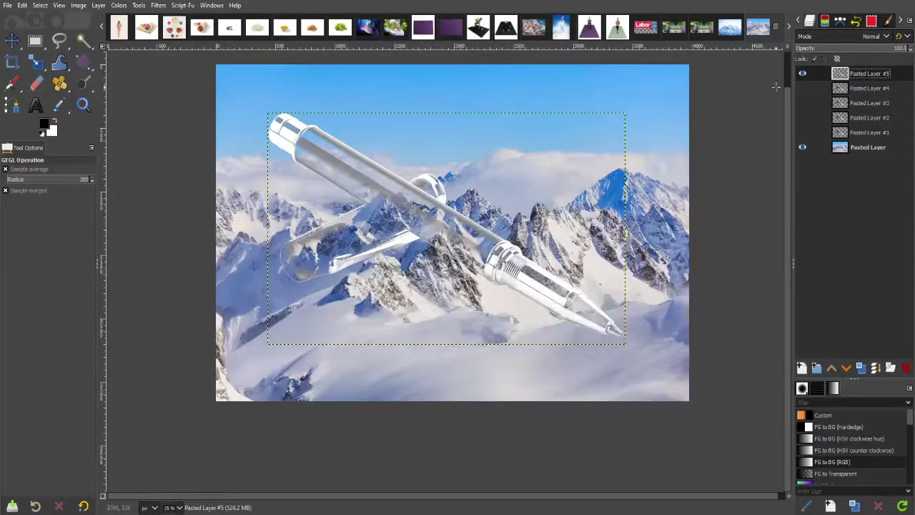
click(802, 88)
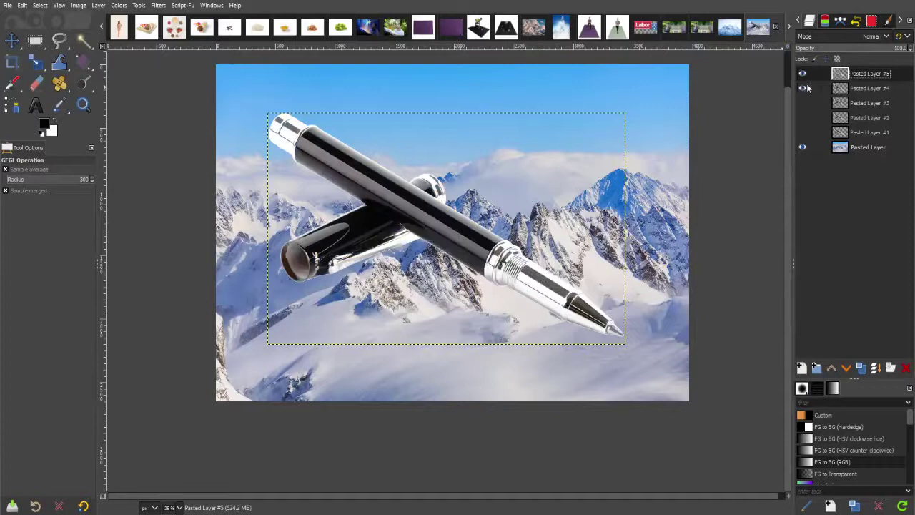
click(870, 89)
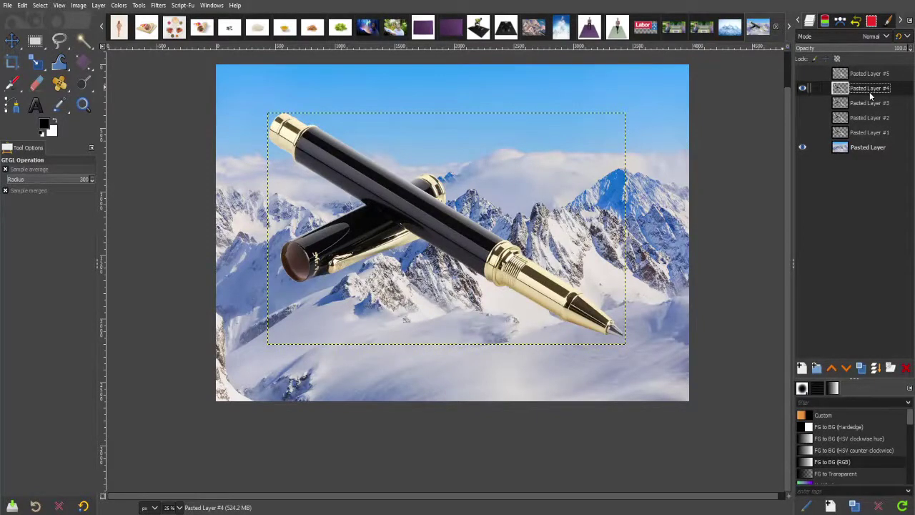
- Start a Difference of Gaussians edge-detect on the black pen copy, trying initial radius values
click(119, 6)
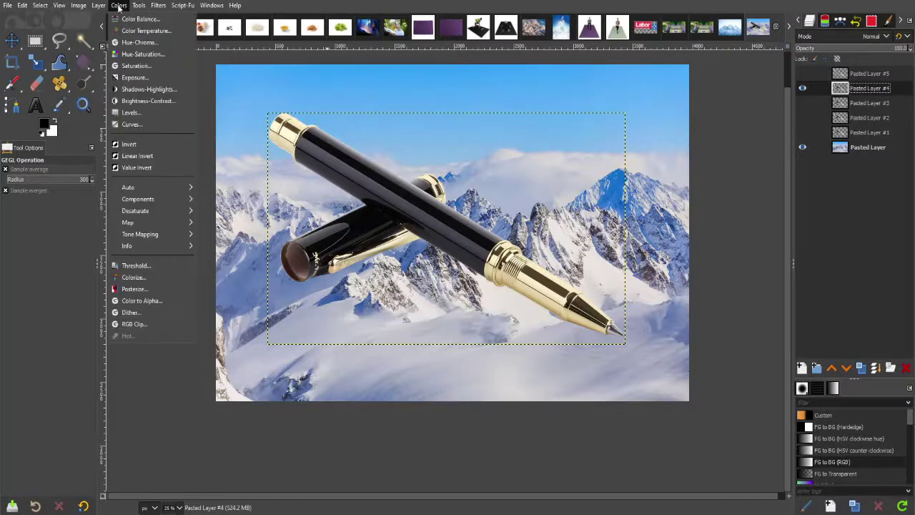
click(158, 5)
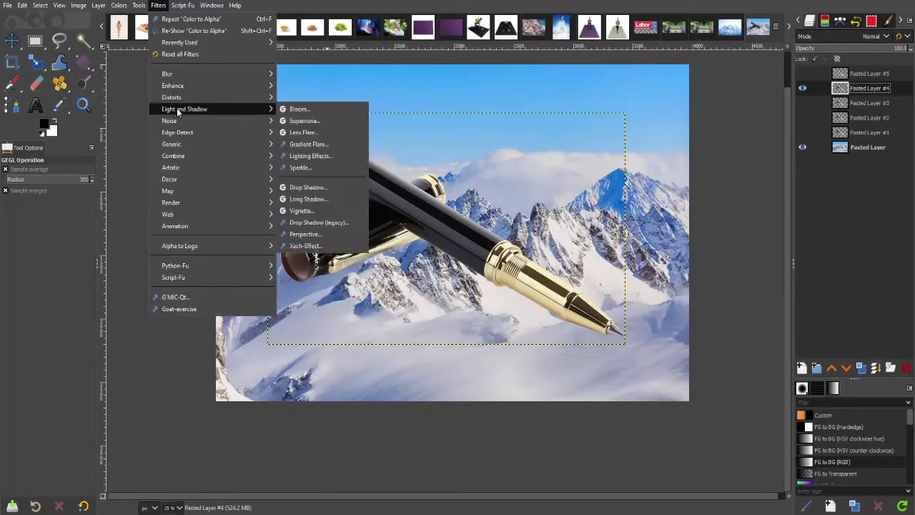
mouse_move(177, 133)
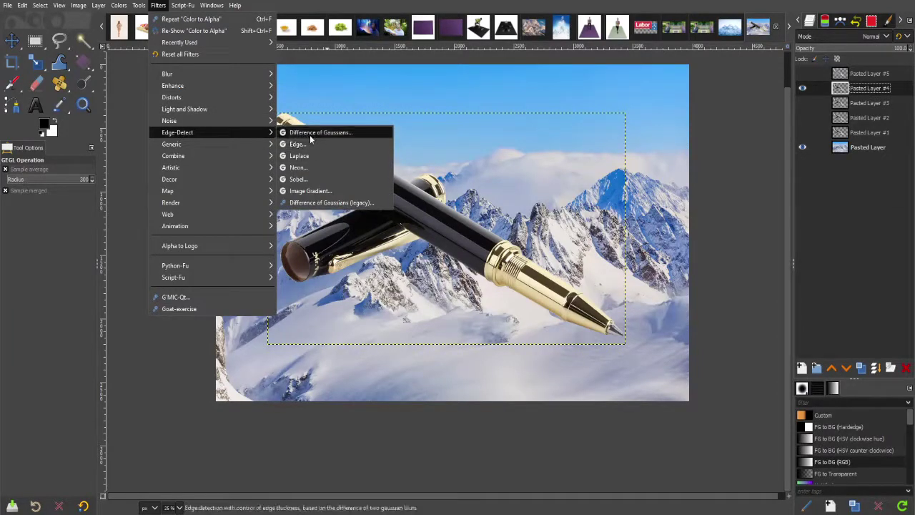
click(348, 132)
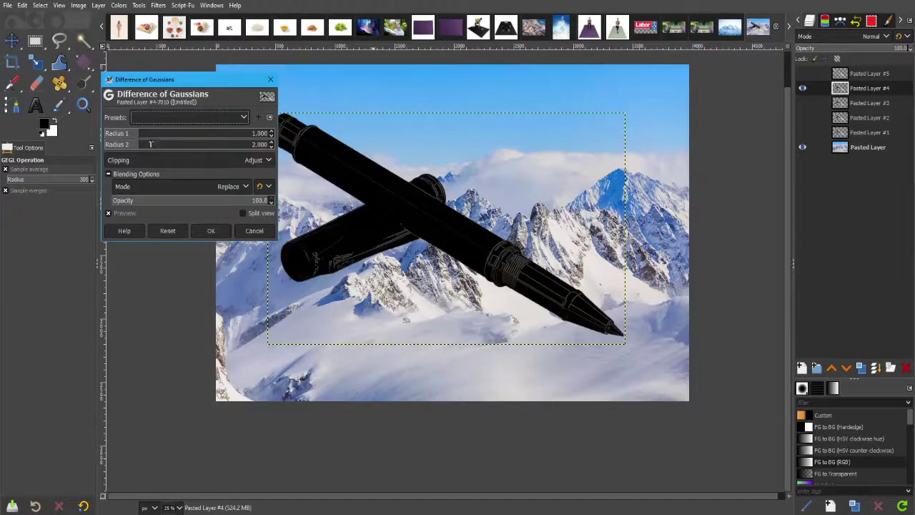
drag(152, 133, 239, 135)
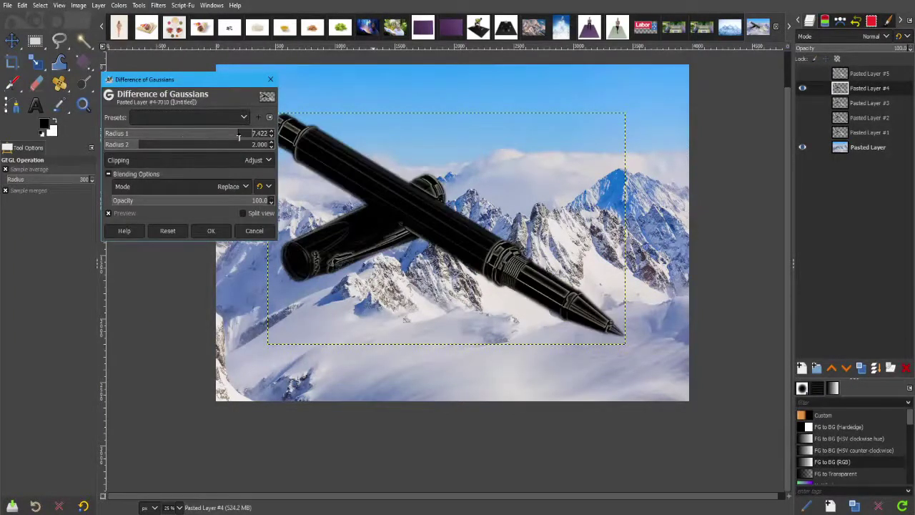
mouse_move(238, 136)
mouse_down()
mouse_move(166, 135)
mouse_move(264, 152)
mouse_up()
click(167, 145)
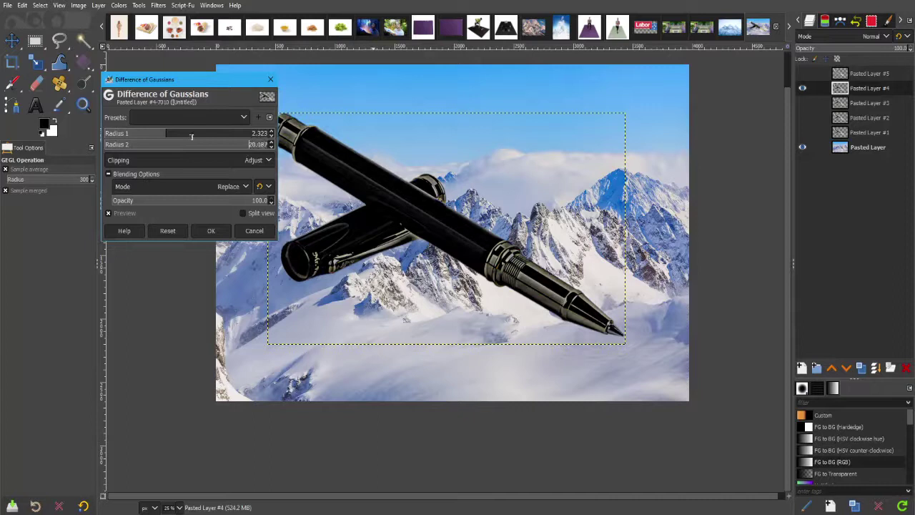
mouse_move(191, 136)
mouse_down()
mouse_move(283, 137)
mouse_move(177, 132)
mouse_move(190, 148)
mouse_move(180, 148)
mouse_move(220, 152)
mouse_move(179, 134)
mouse_move(104, 136)
mouse_move(211, 150)
mouse_move(118, 143)
mouse_up()
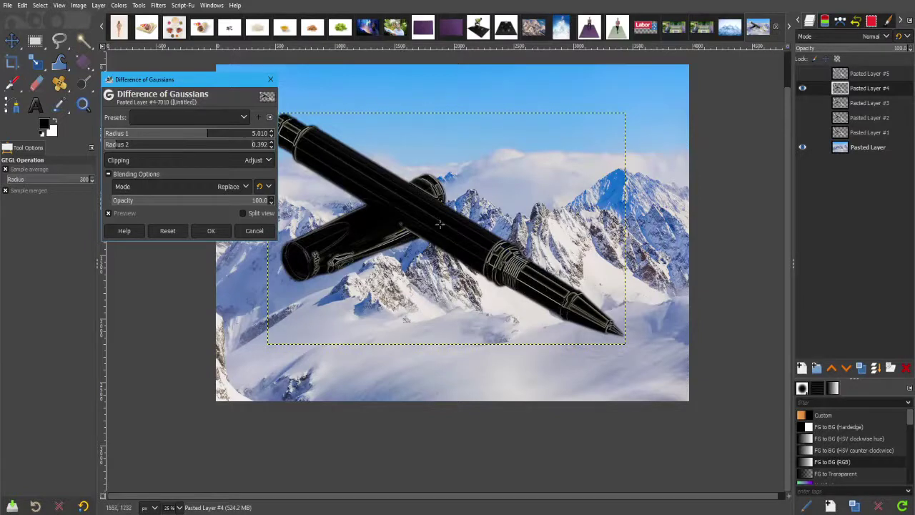
- Fine-tune Radius 1 and Radius 2 and apply, etching thin light outlines on the pen
mouse_move(113, 143)
mouse_down()
mouse_move(88, 140)
mouse_move(277, 147)
mouse_move(131, 145)
mouse_move(264, 139)
mouse_move(225, 134)
mouse_up()
click(128, 131)
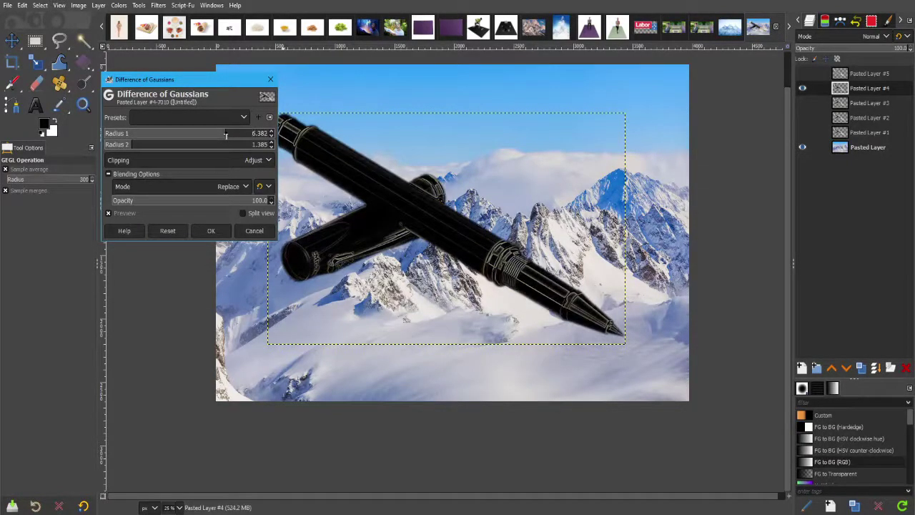
drag(225, 135, 218, 135)
mouse_move(151, 145)
mouse_down()
mouse_move(174, 146)
mouse_move(118, 147)
mouse_move(126, 136)
mouse_move(95, 150)
mouse_up()
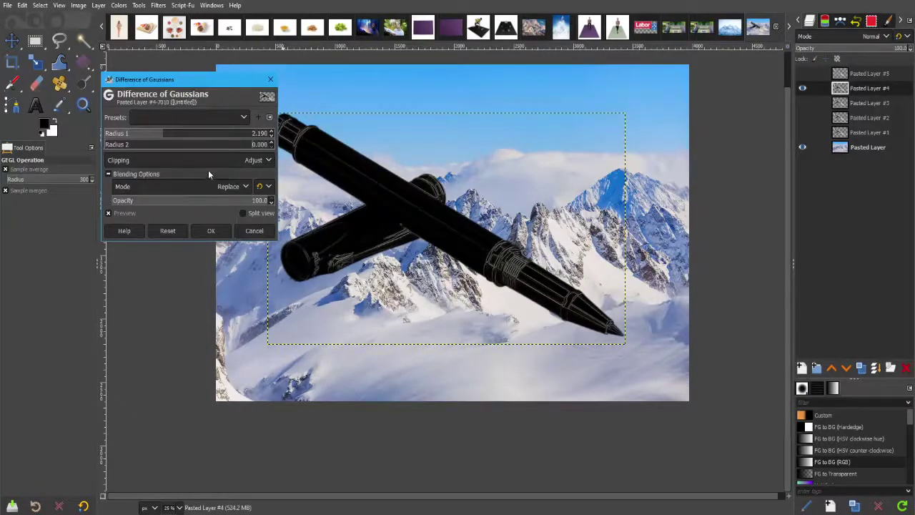
mouse_move(165, 135)
mouse_down()
mouse_move(234, 137)
mouse_move(226, 141)
mouse_up()
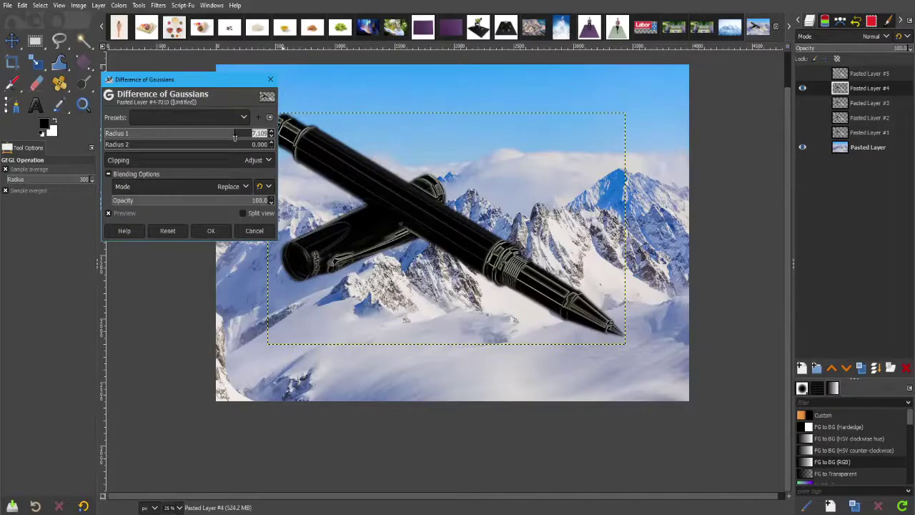
click(210, 231)
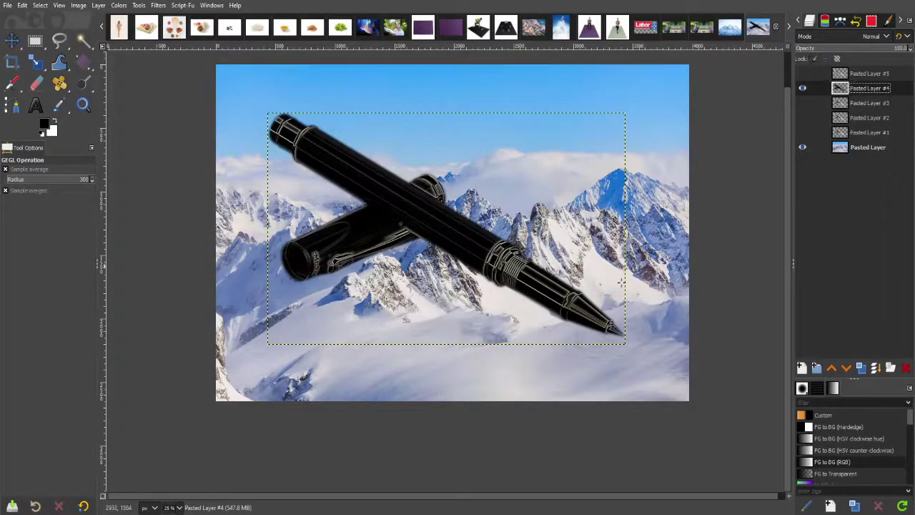
- Brighten the pen outlines with Levels by pulling the white and black input points inward
click(117, 6)
click(143, 112)
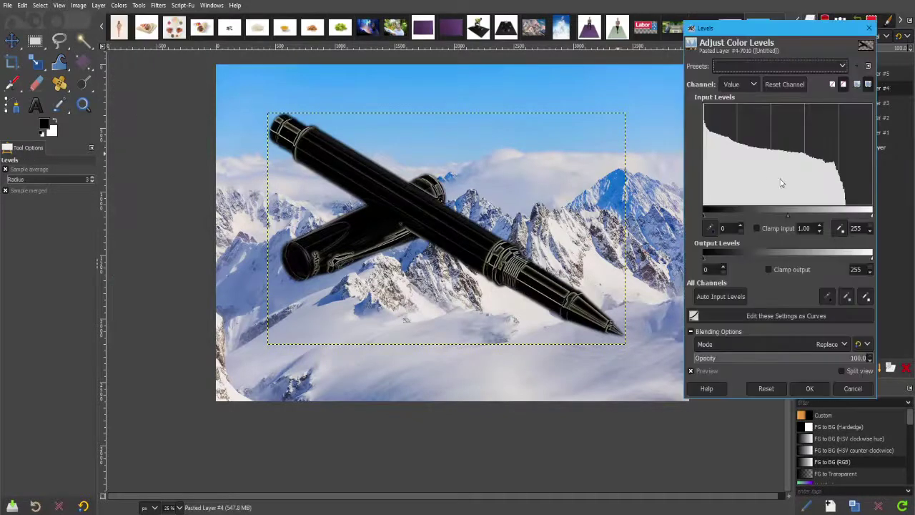
drag(871, 214, 780, 219)
click(808, 389)
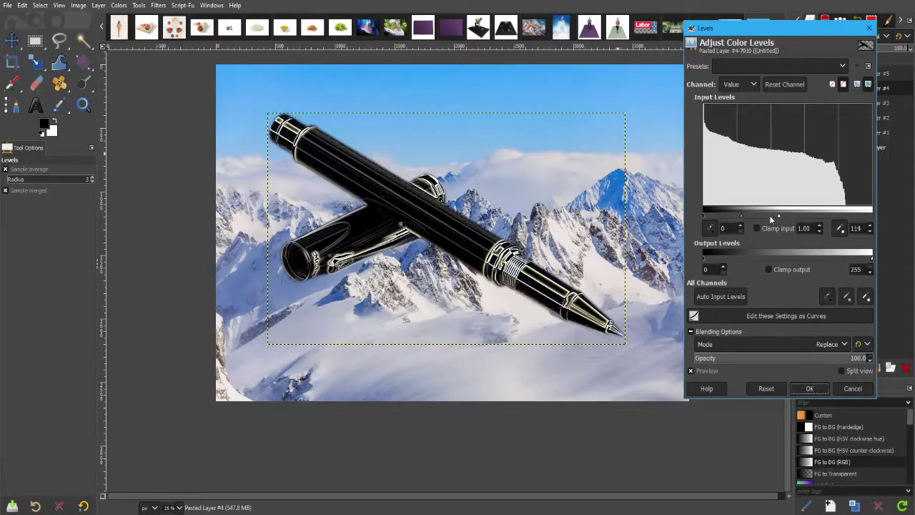
drag(769, 215, 767, 215)
drag(704, 215, 674, 216)
click(816, 391)
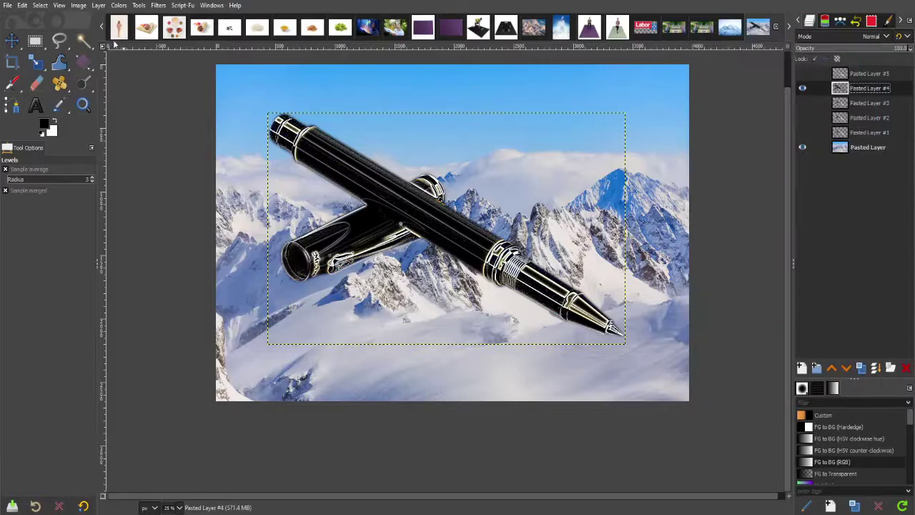
- Check Hue-Saturation on the pen layer and close it without changes
click(119, 5)
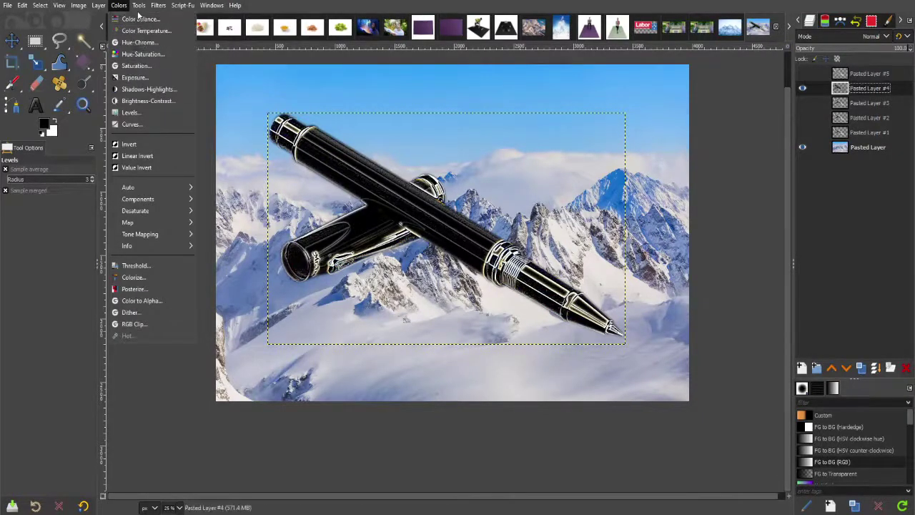
click(126, 57)
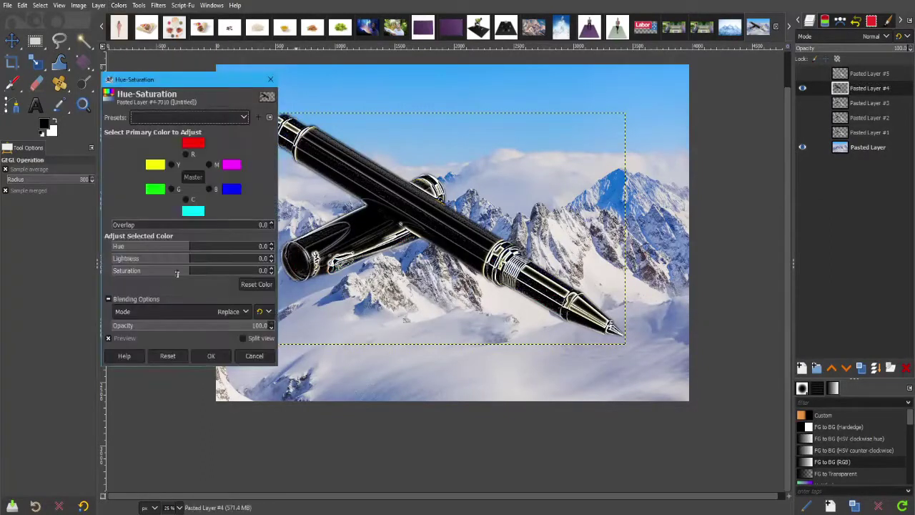
click(210, 356)
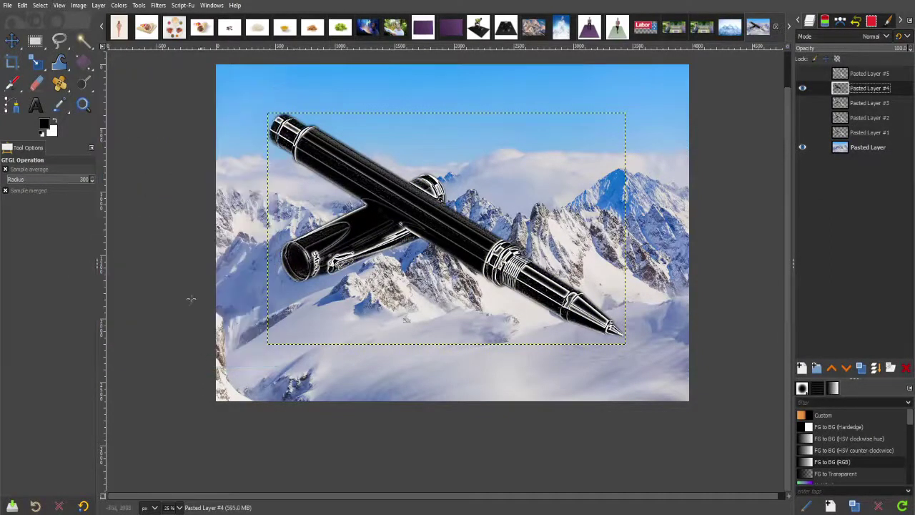
click(119, 5)
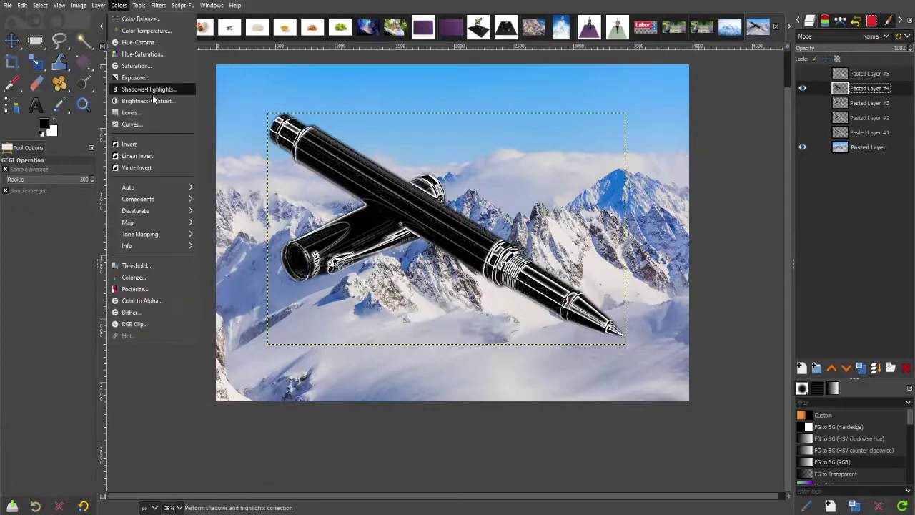
- Make black transparent on Pasted Layer #4 with Color to Alpha, then show Pasted Layer #5
click(98, 7)
mouse_move(120, 120)
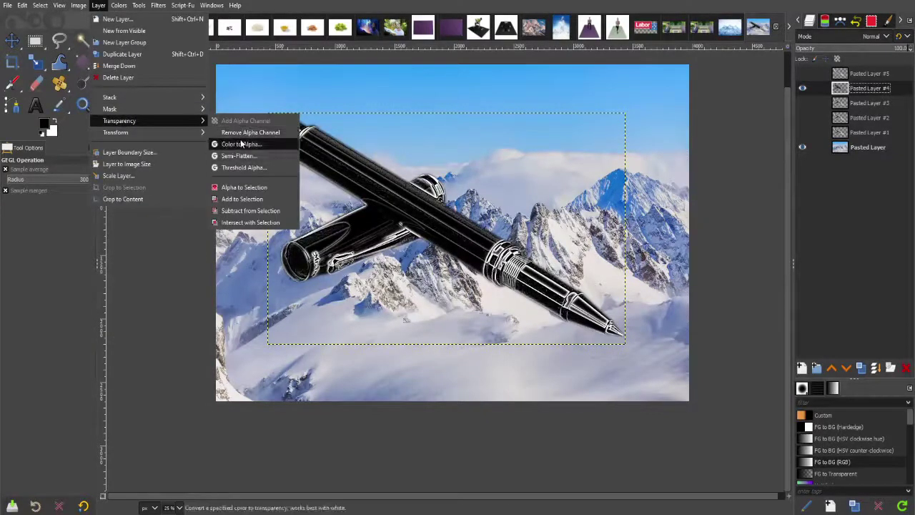
click(242, 144)
click(154, 140)
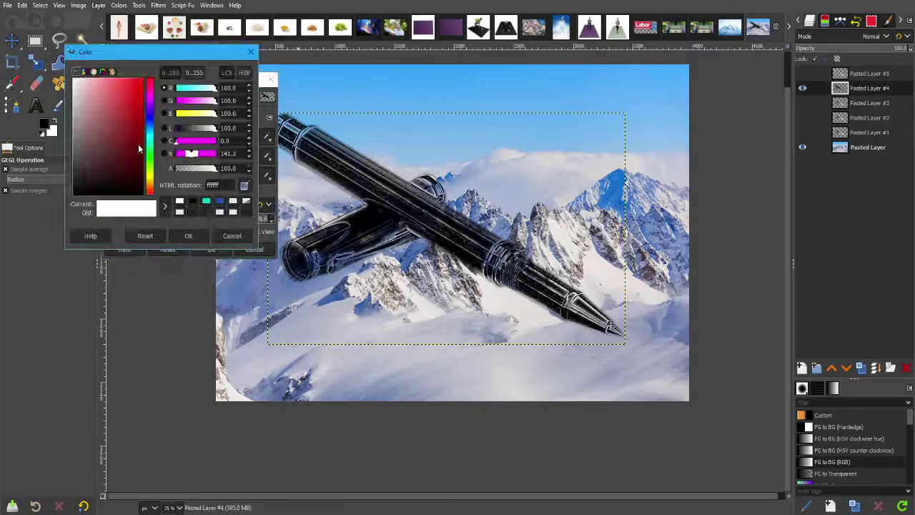
drag(139, 145, 18, 239)
click(204, 235)
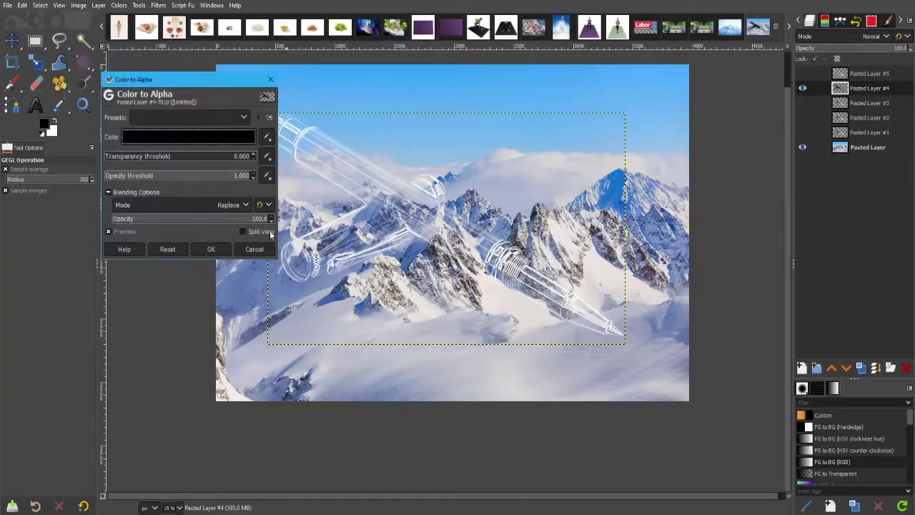
click(210, 248)
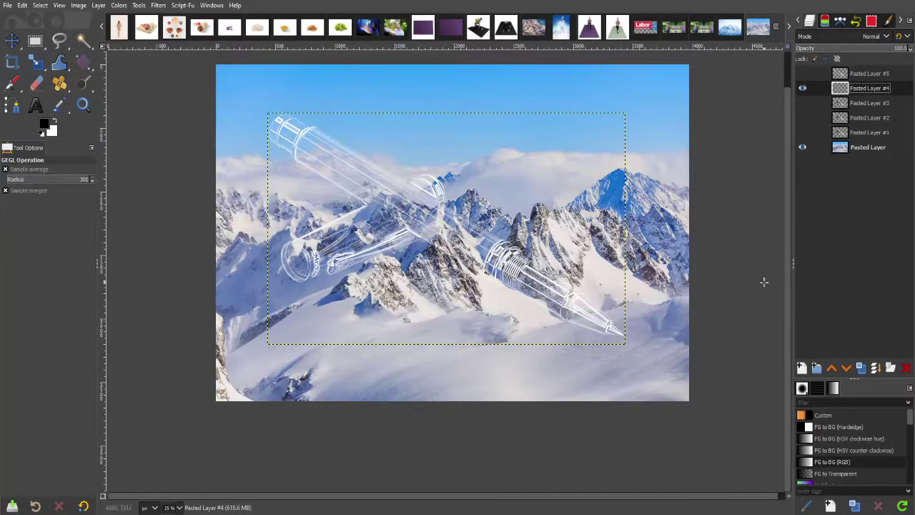
click(802, 87)
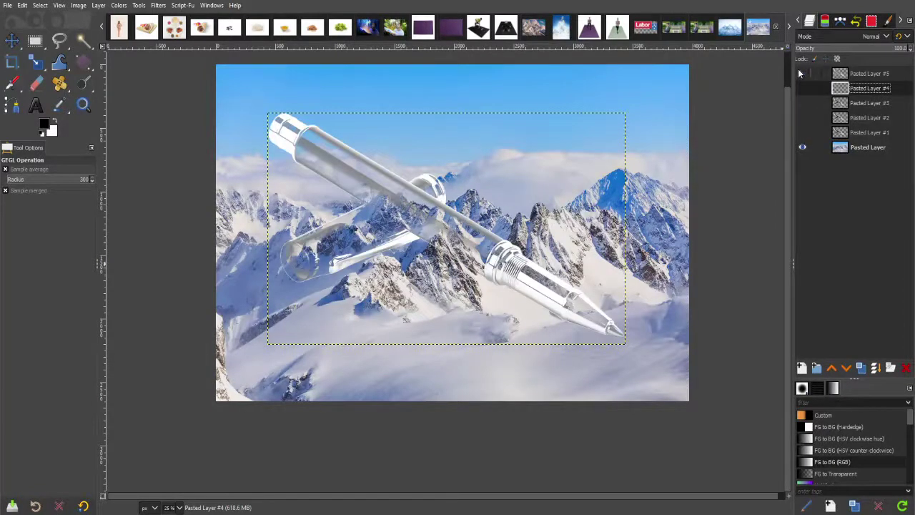
- Lower wireframe Layer #4's opacity and set glass Layer #5's opacity to about 48.3
click(800, 74)
click(802, 74)
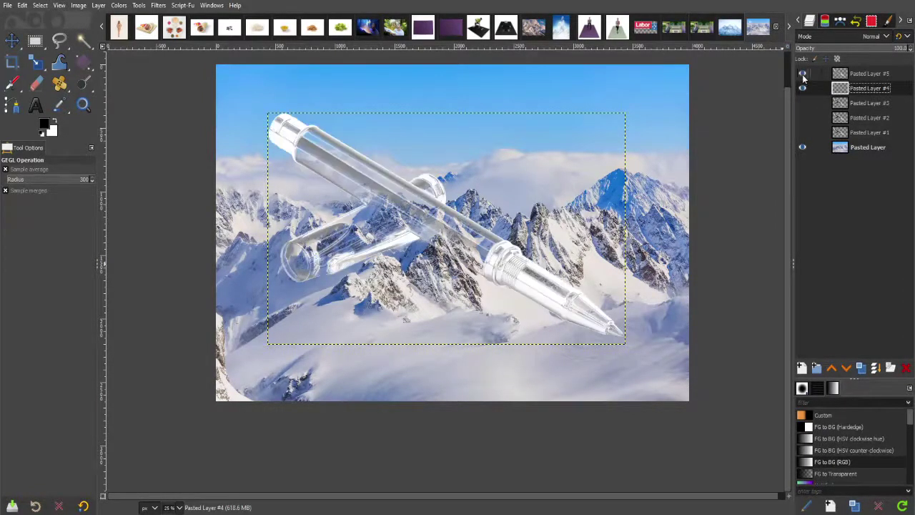
click(842, 49)
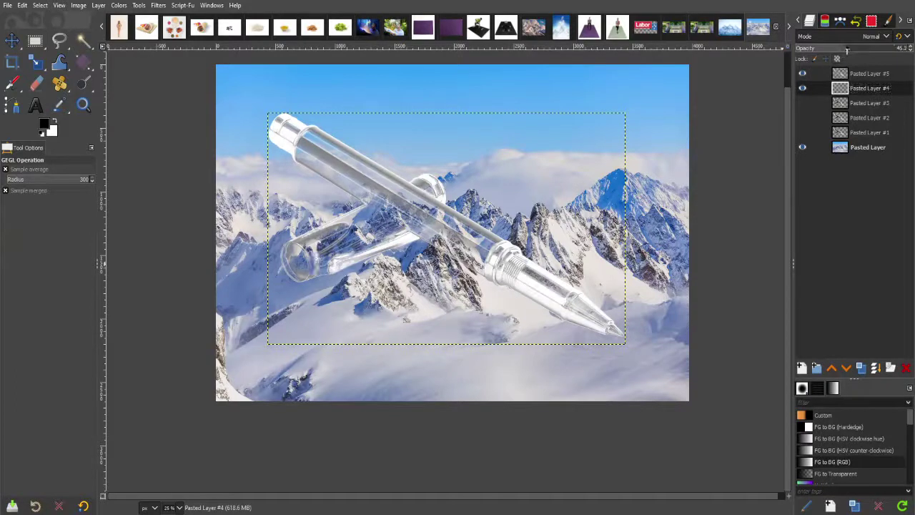
drag(847, 49, 844, 50)
click(854, 74)
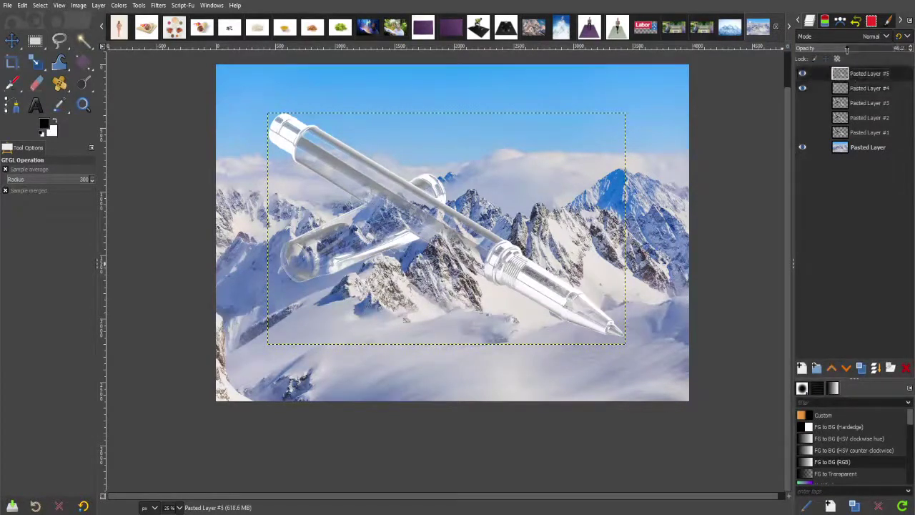
click(860, 47)
drag(860, 47, 868, 51)
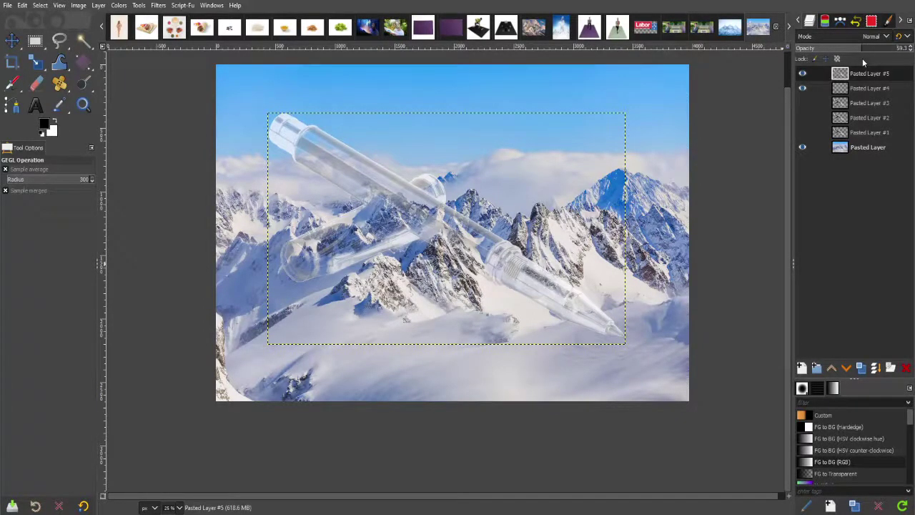
- Inspect the lower layers, then select Pasted Layer #5 and hide wireframe Layer #4
click(851, 104)
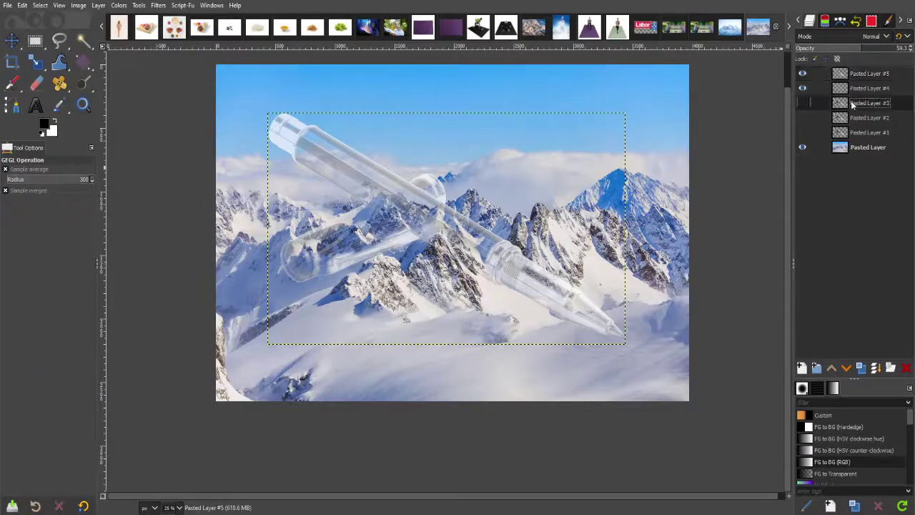
click(853, 131)
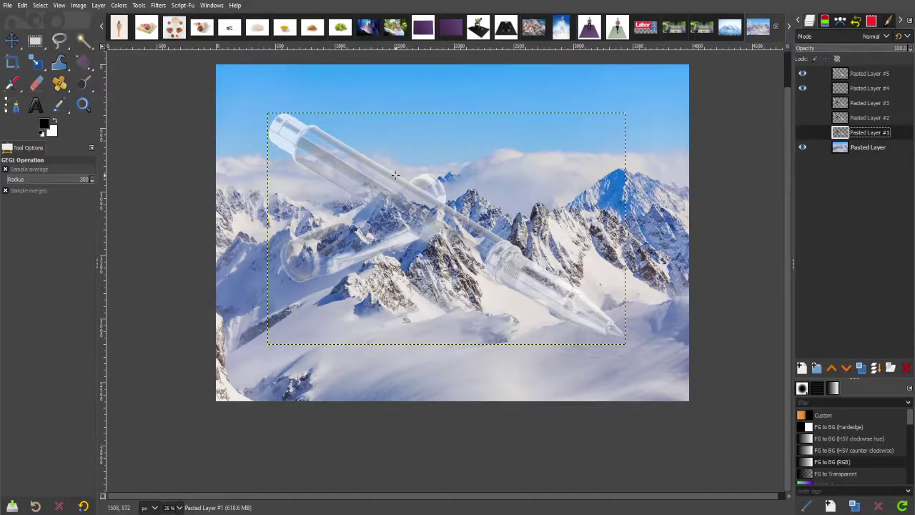
click(867, 106)
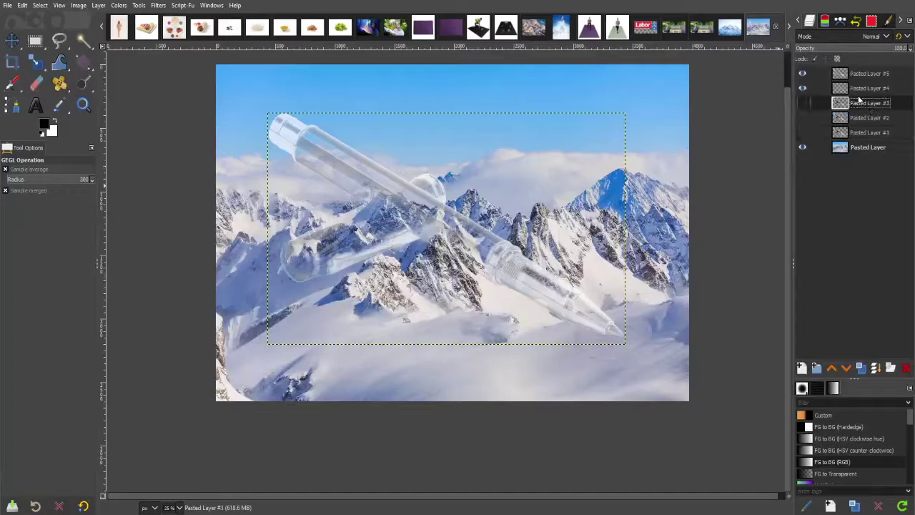
click(867, 88)
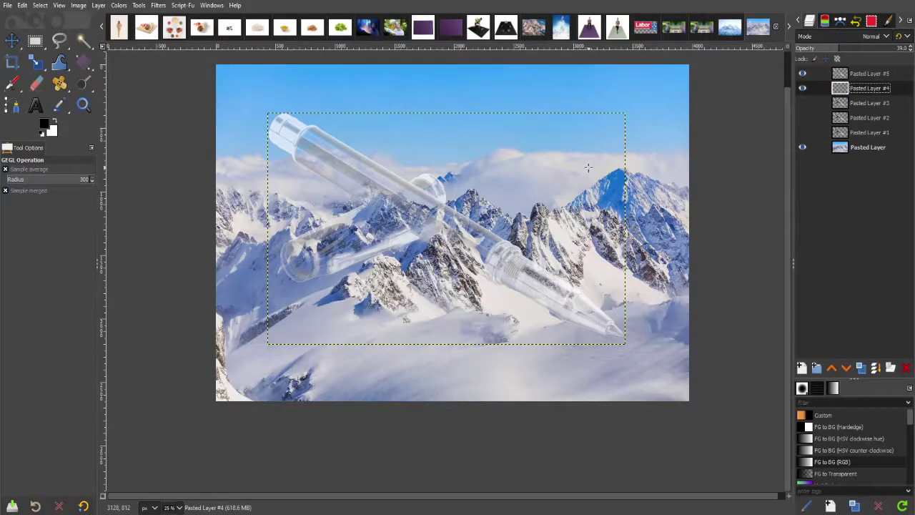
click(867, 73)
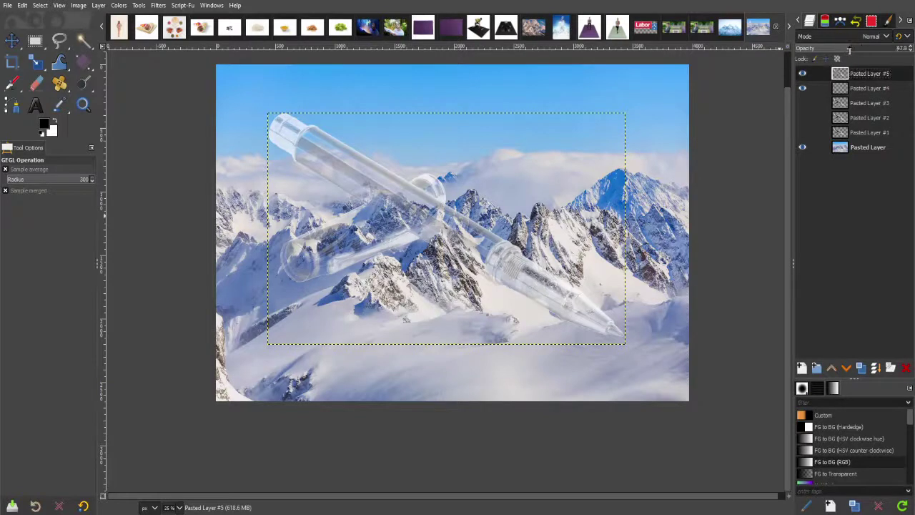
click(850, 87)
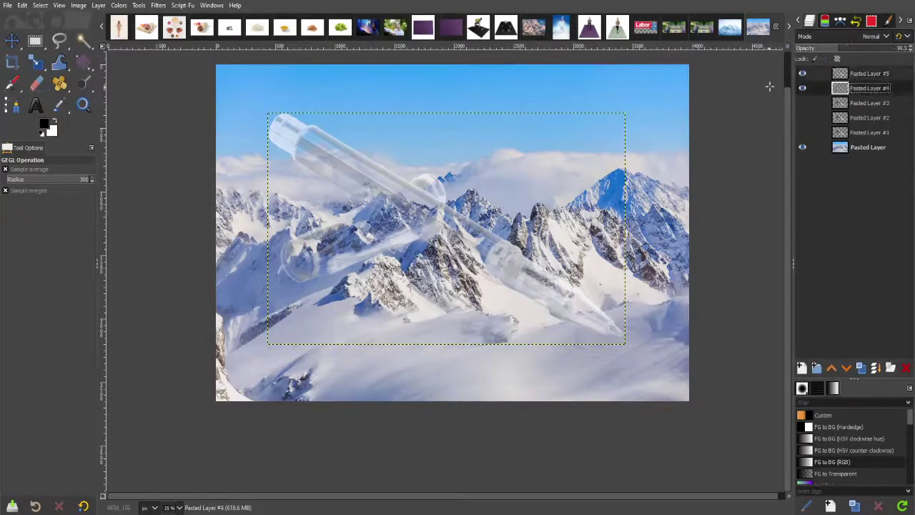
click(862, 74)
click(802, 87)
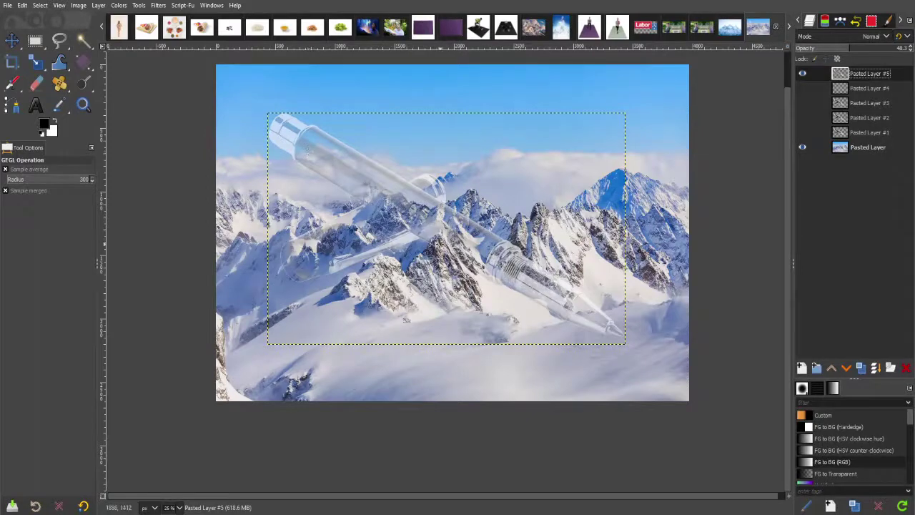
scroll(438, 239, up, 1)
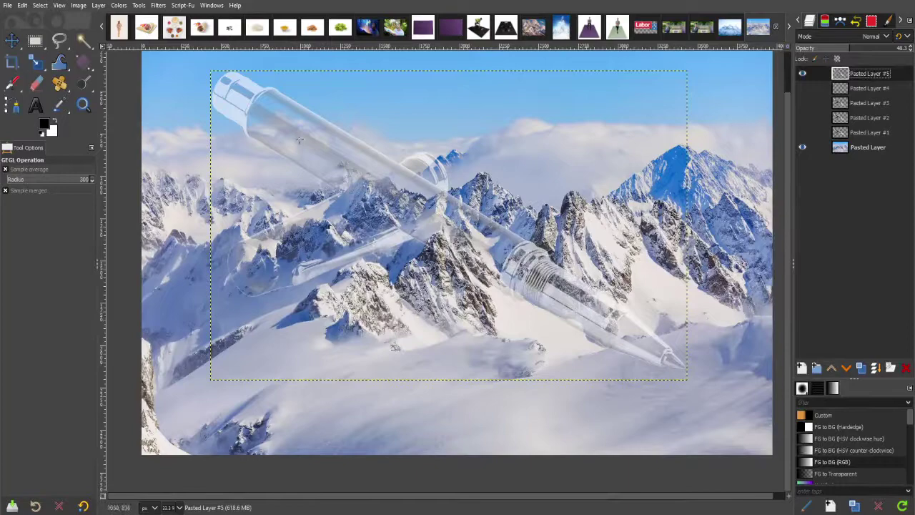
- Outline the glass pen's long upper barrel with a Free Select selection
click(60, 41)
scroll(300, 180, up, 1)
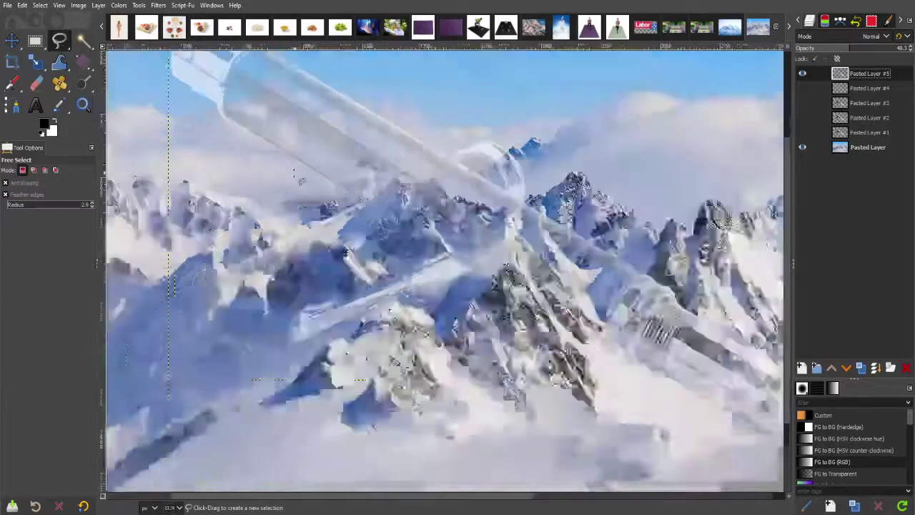
scroll(286, 171, up, 1)
scroll(240, 147, down, 1)
scroll(236, 120, down, 1)
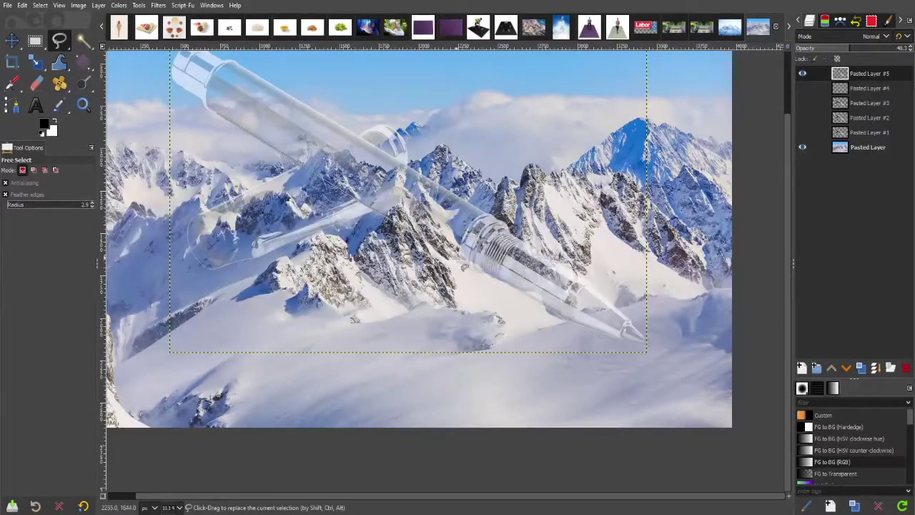
click(457, 261)
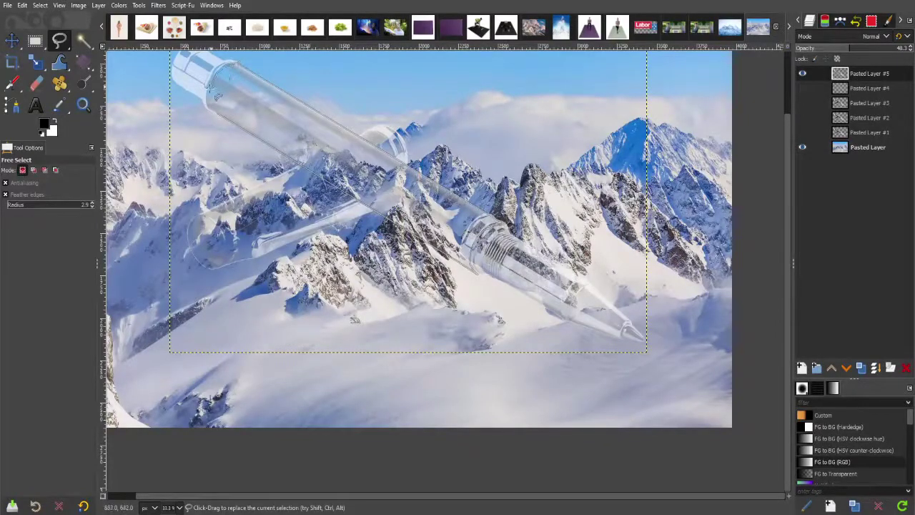
click(209, 95)
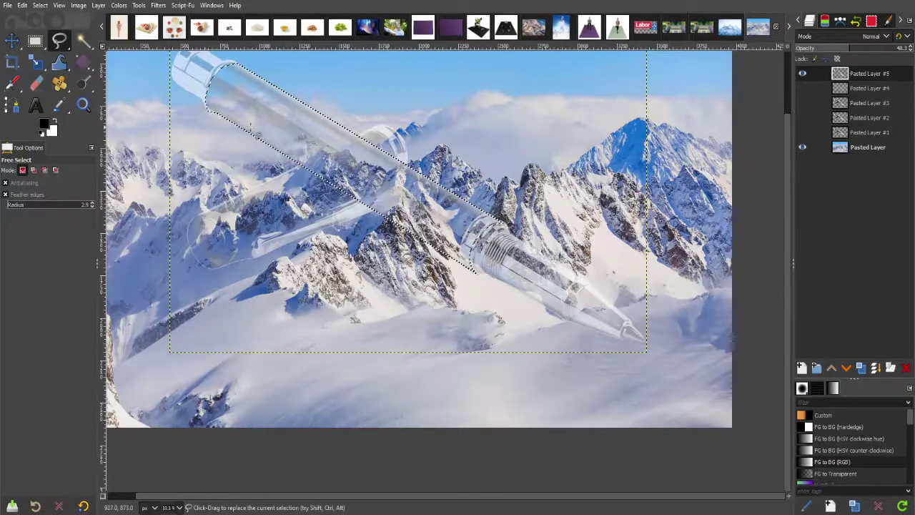
click(83, 82)
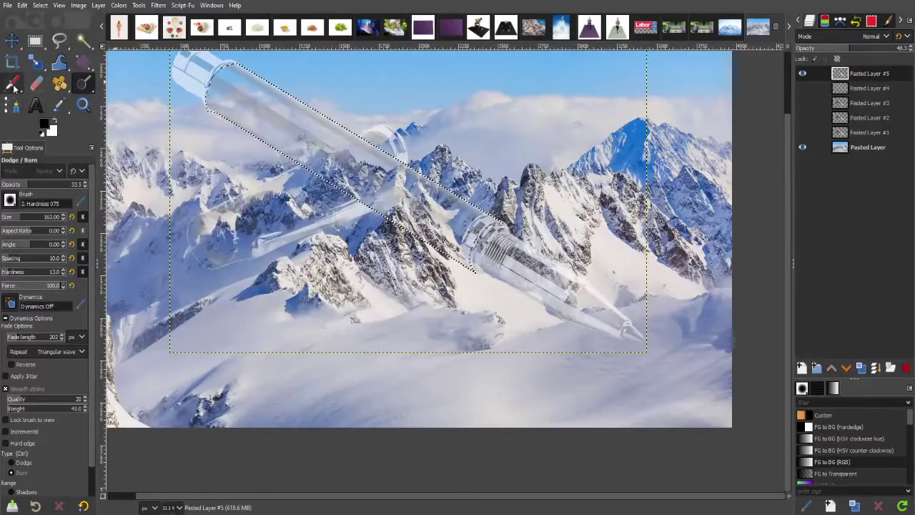
- Paint straight white highlight streaks along the barrel with a higher-opacity white Paintbrush
drag(14, 84, 64, 90)
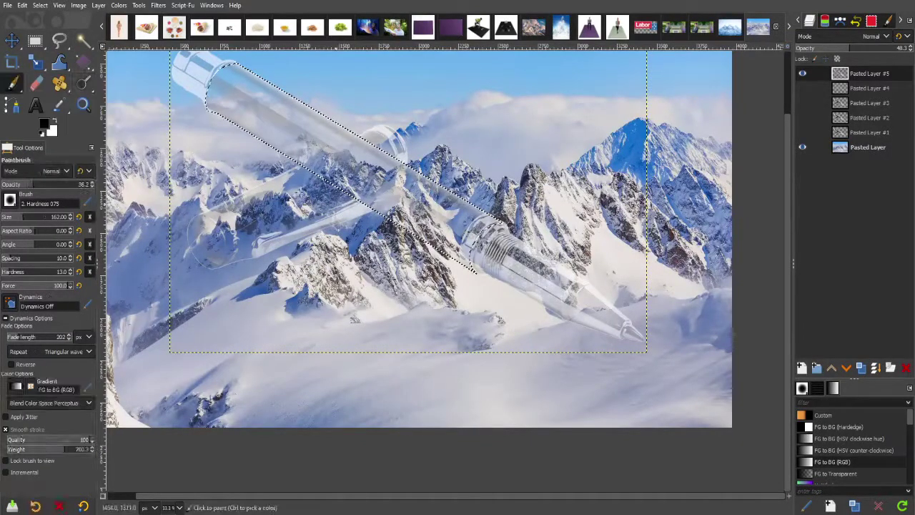
drag(36, 186, 33, 188)
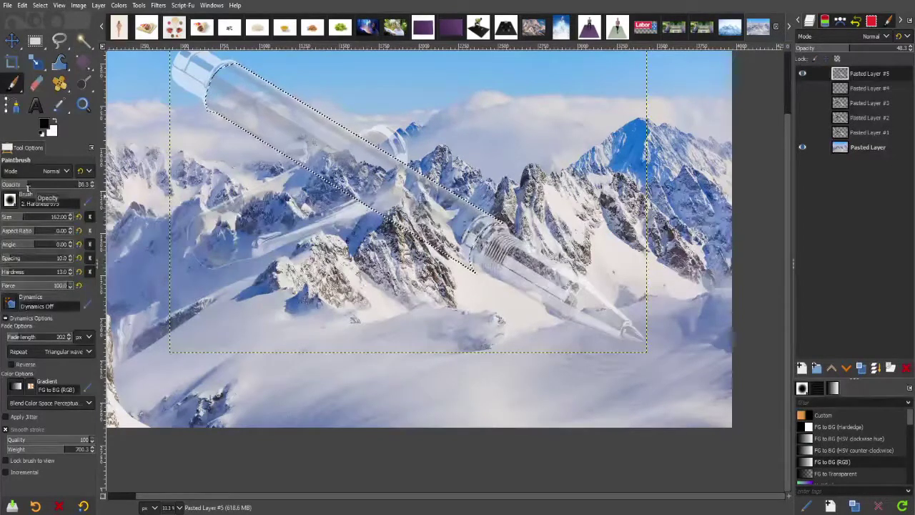
click(55, 123)
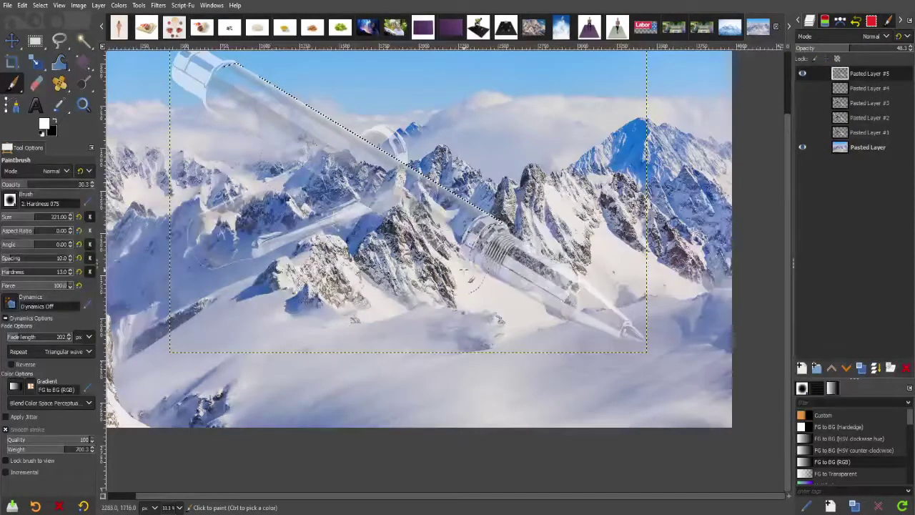
drag(468, 278, 183, 101)
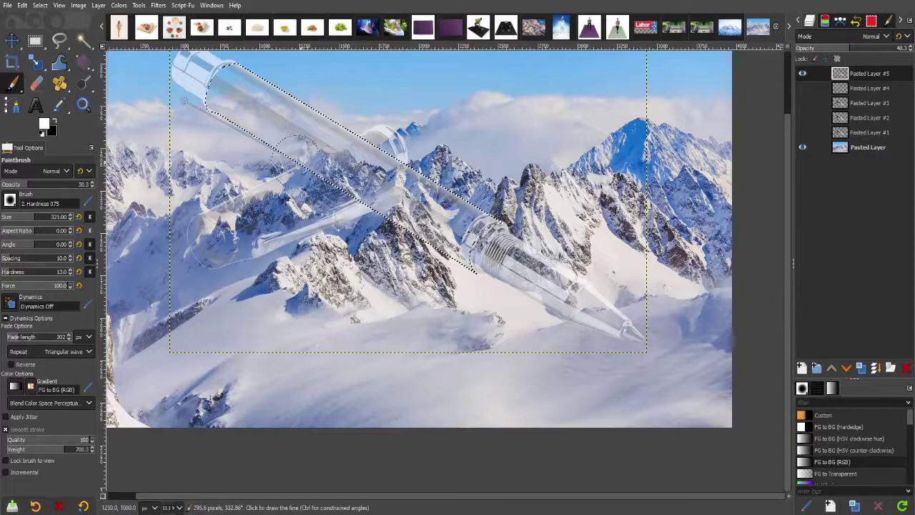
shift+click(495, 293)
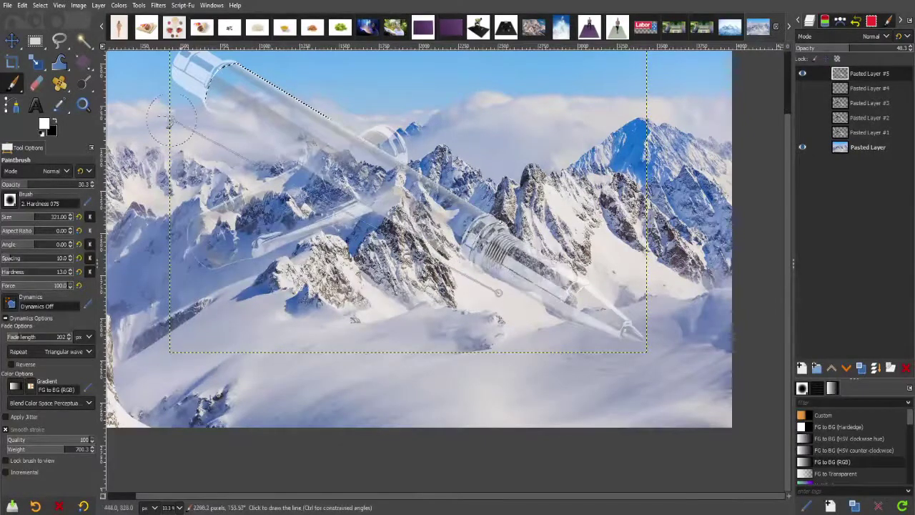
shift+click(153, 83)
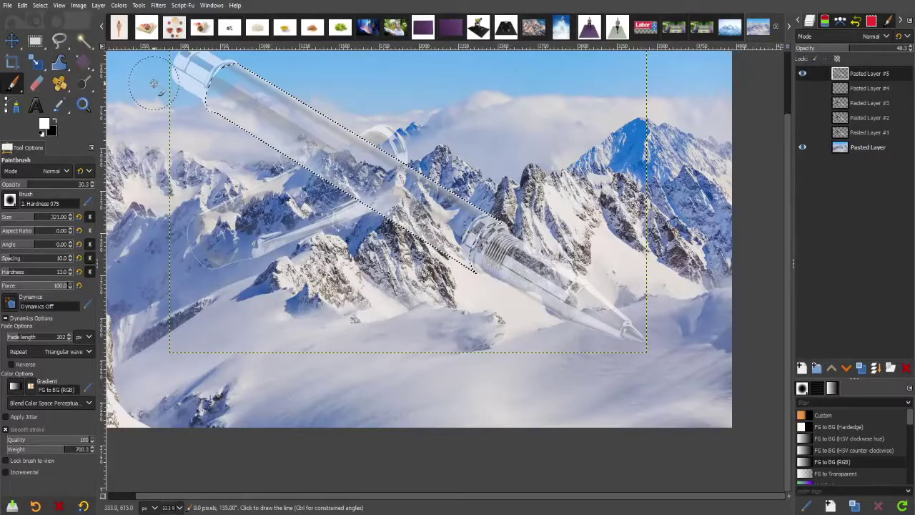
shift+click(526, 307)
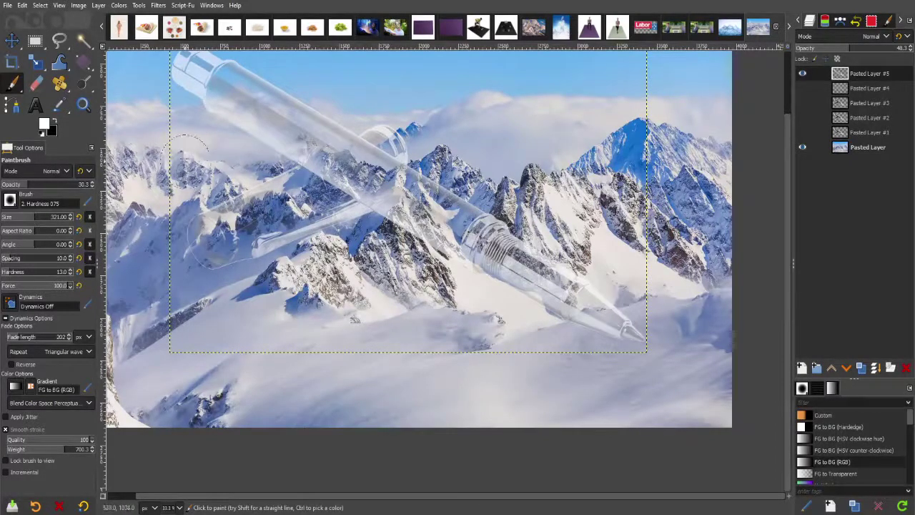
click(35, 41)
- Trace a closed freehand selection around the pen's lower glass tube near its tip
click(60, 41)
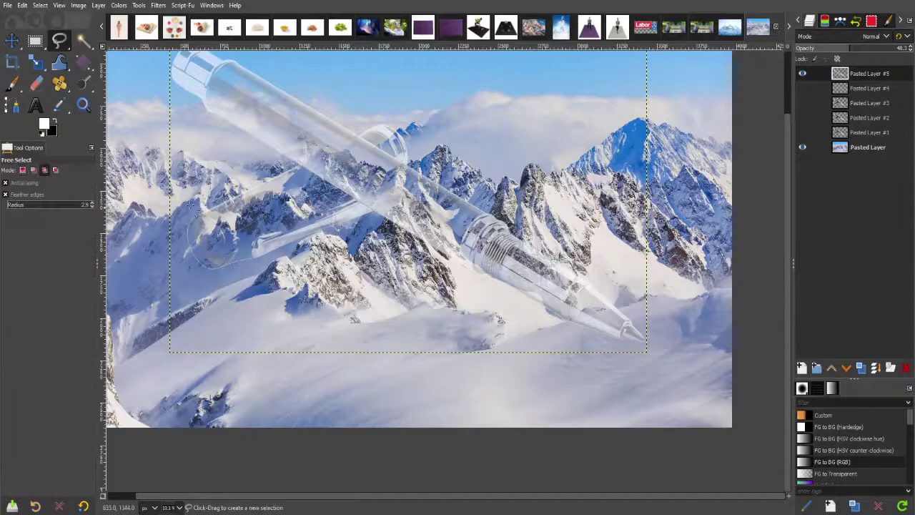
key(Escape)
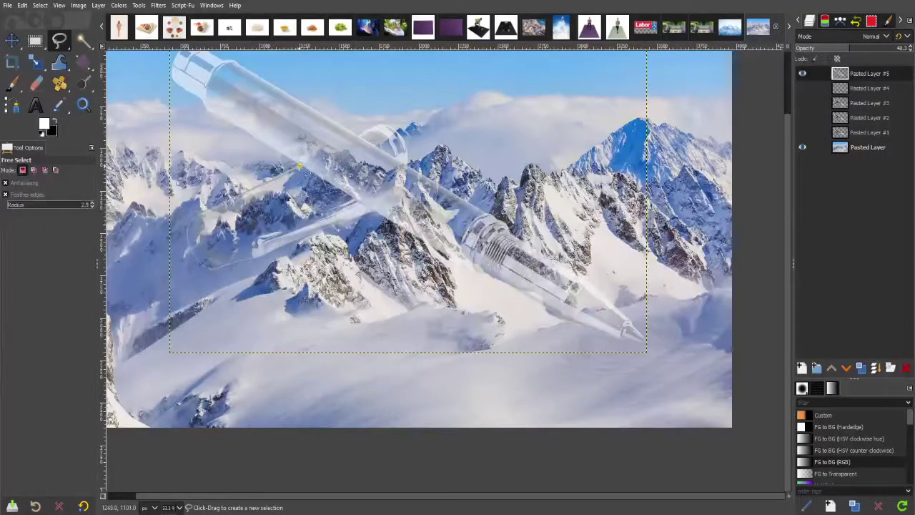
key(1)
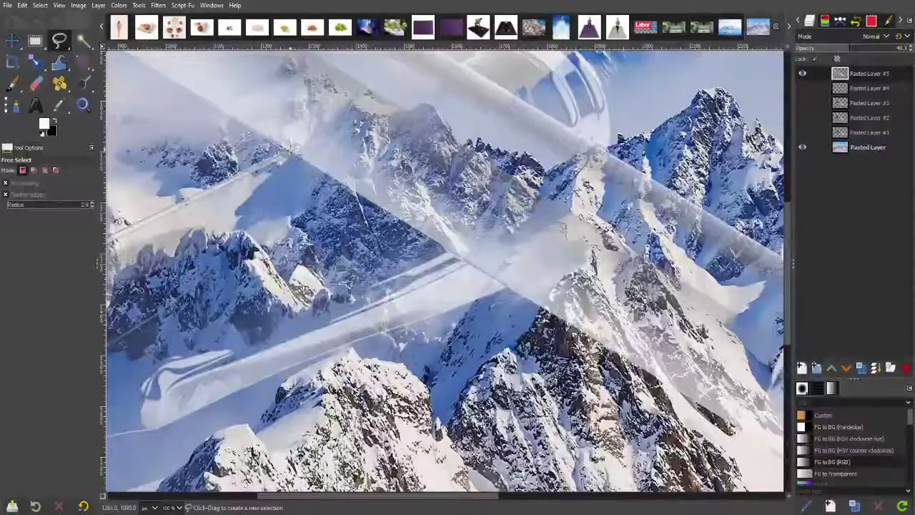
key(minus)
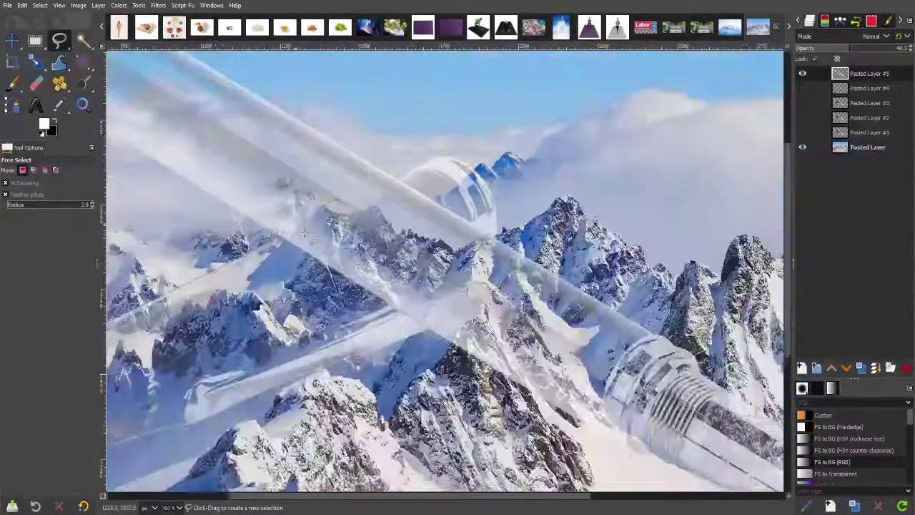
key(minus)
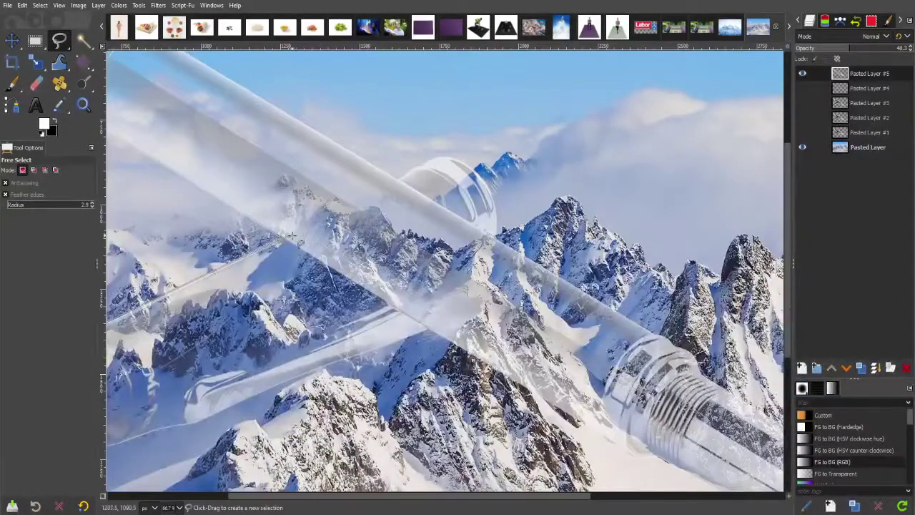
click(290, 236)
mouse_move(390, 202)
mouse_down()
mouse_move(399, 182)
mouse_move(426, 171)
mouse_move(461, 188)
mouse_move(481, 250)
mouse_move(477, 287)
mouse_move(378, 336)
mouse_move(336, 340)
mouse_move(287, 369)
mouse_move(205, 378)
mouse_move(190, 416)
mouse_up()
scroll(192, 429, left, 5)
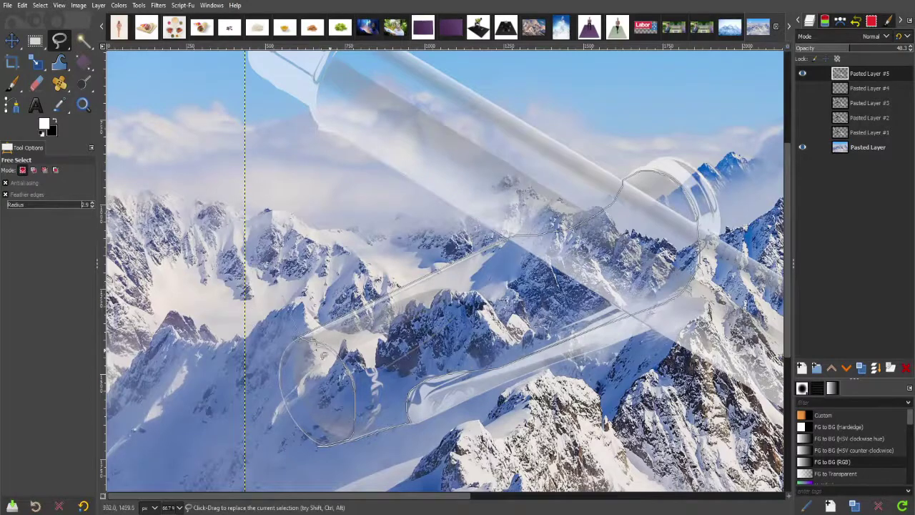
click(291, 343)
key(Return)
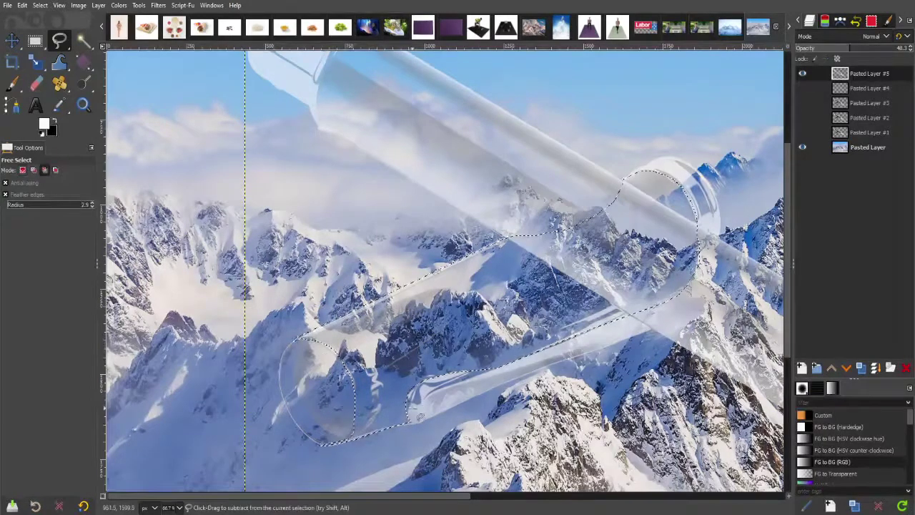
key(minus)
- Brush white over the selected glass tube along its edge and near its right end
click(13, 83)
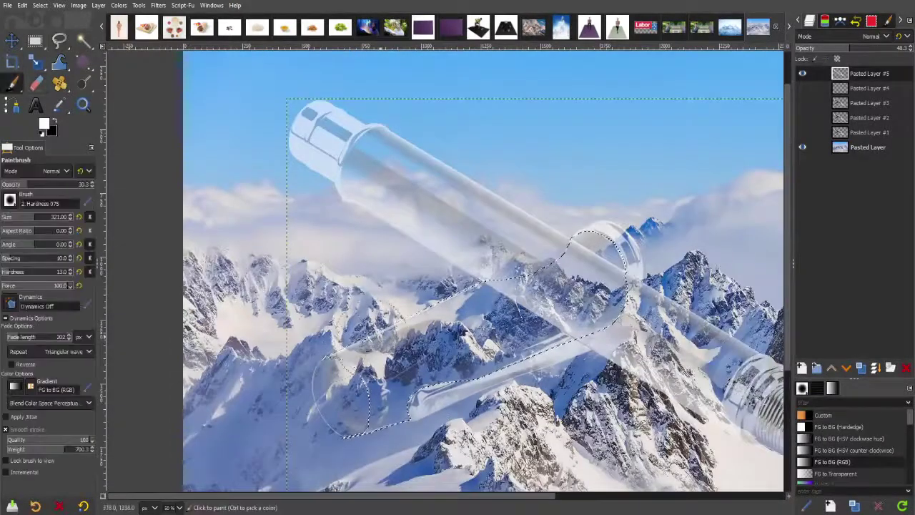
drag(342, 396, 493, 268)
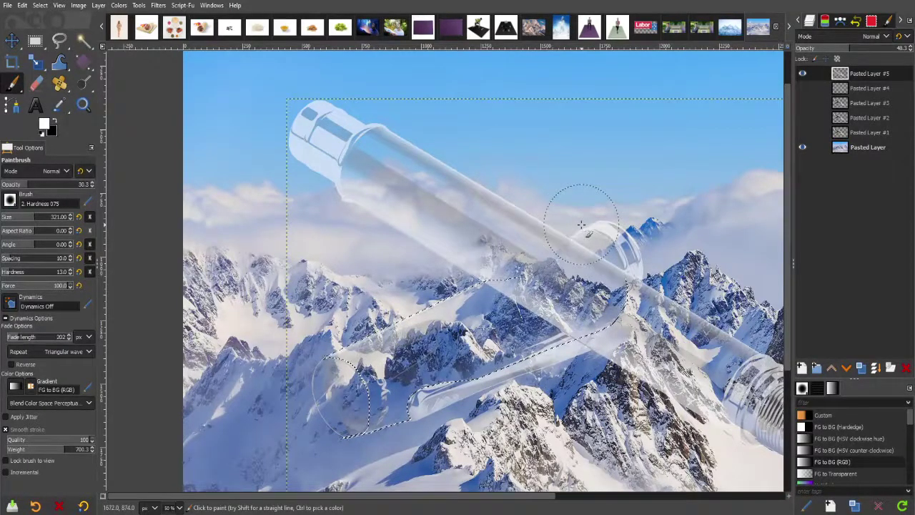
drag(600, 246, 364, 354)
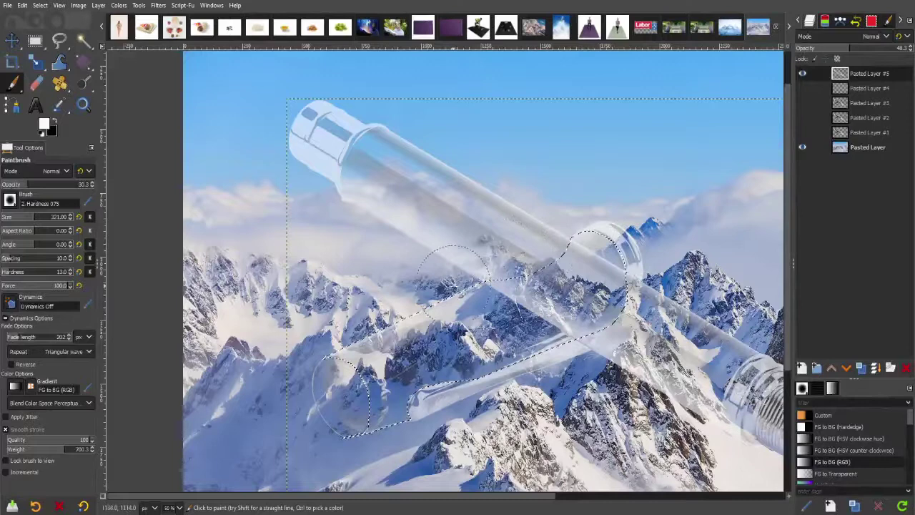
mouse_move(343, 395)
mouse_down()
mouse_move(475, 391)
mouse_move(568, 335)
mouse_up()
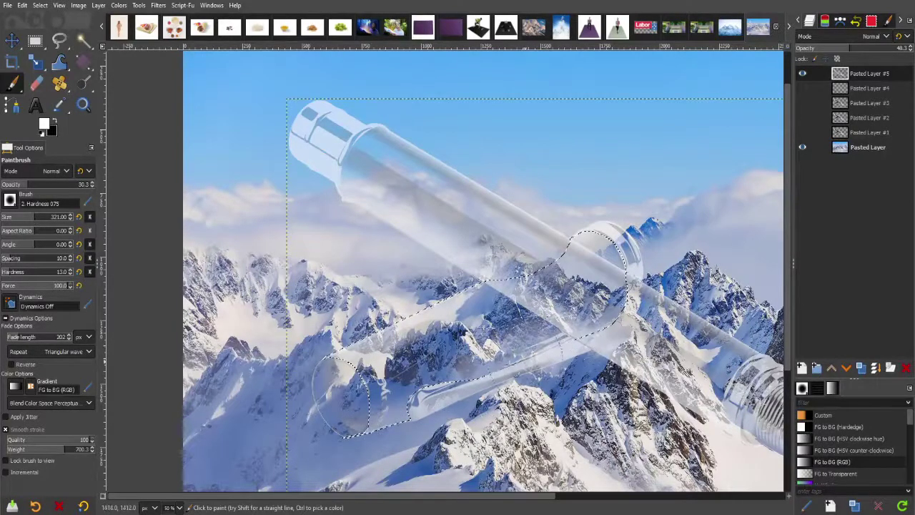
mouse_move(616, 314)
mouse_down()
mouse_move(631, 303)
mouse_move(619, 287)
mouse_up()
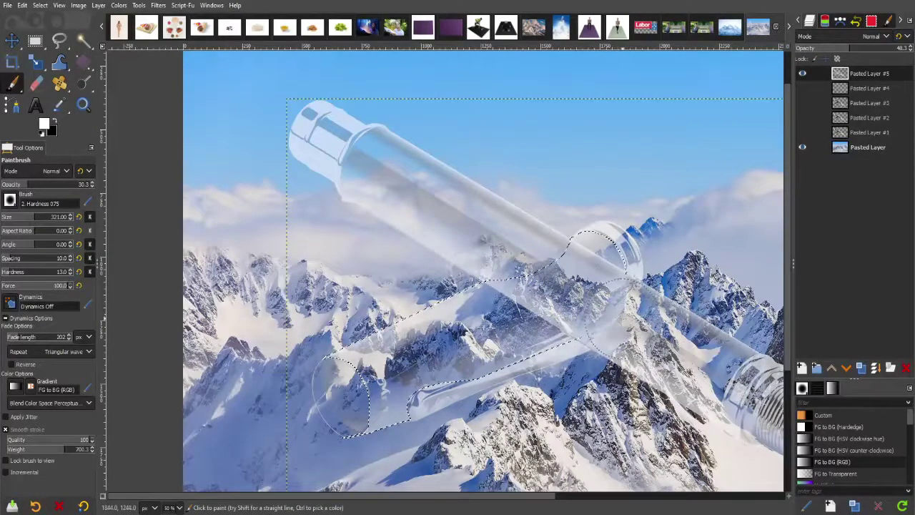
drag(621, 283, 608, 329)
- Paint over the pen's lower-right end to reveal more of the glass
scroll(527, 407, down, 3)
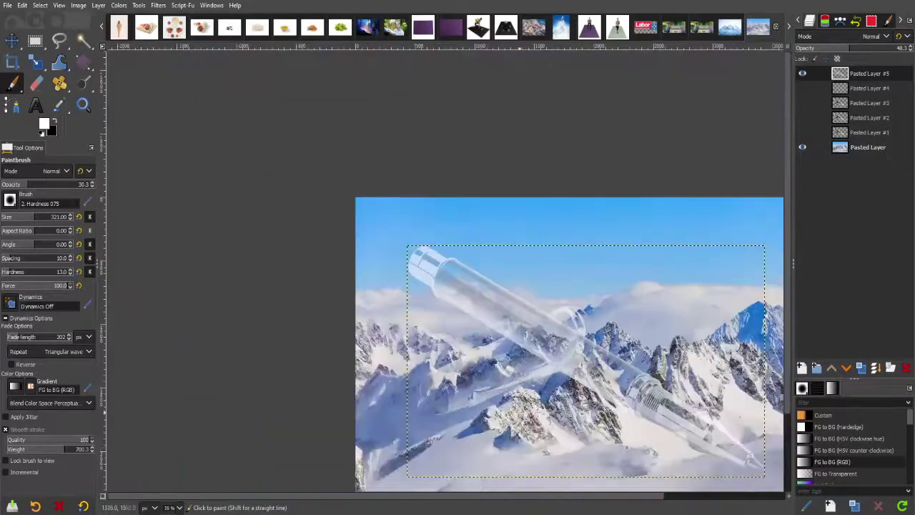
scroll(529, 415, down, 2)
scroll(559, 412, up, 2)
mouse_move(552, 410)
mouse_down()
mouse_move(557, 358)
mouse_move(537, 338)
mouse_up()
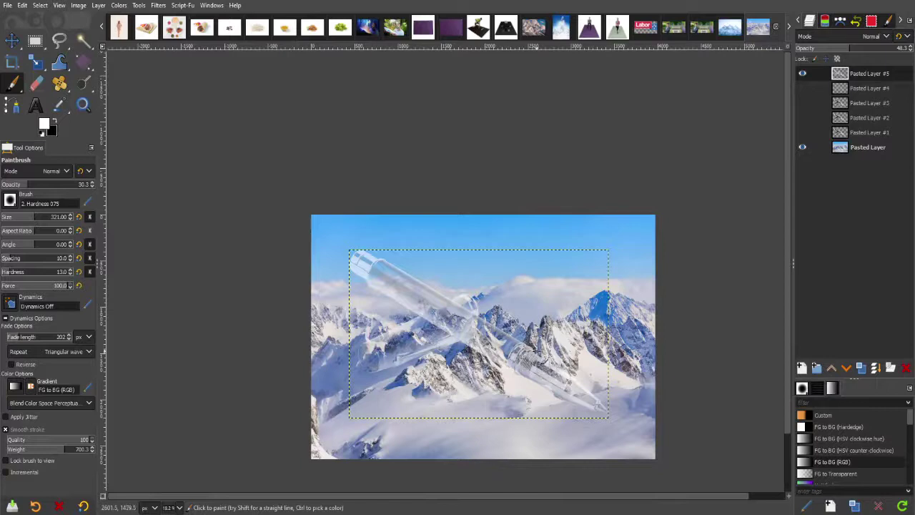
scroll(543, 357, down, 3)
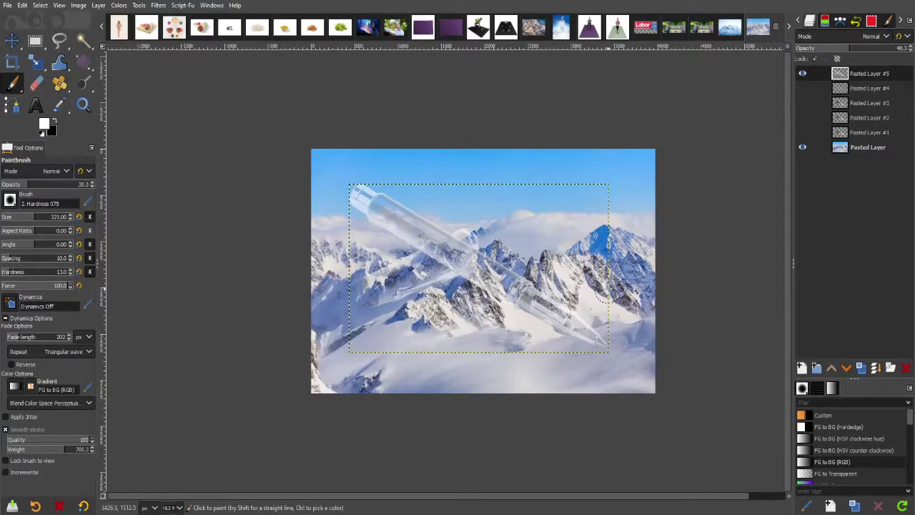
ctrl+scroll(458, 307, up, 1)
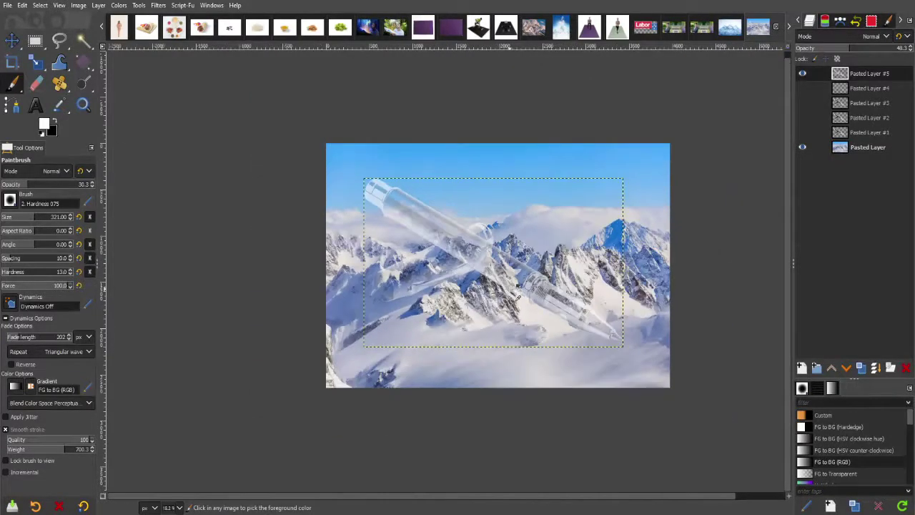
ctrl+scroll(511, 288, up, 1)
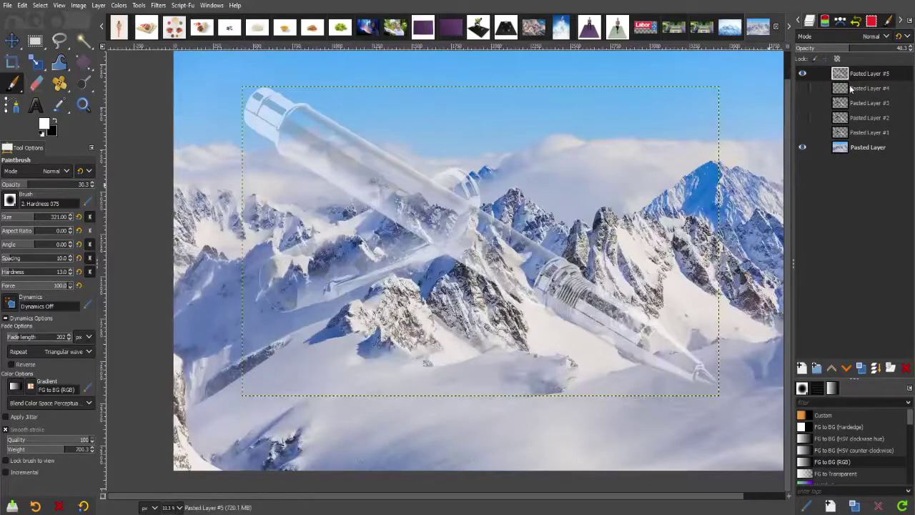
- Make Pasted Layer #3 active and visible, and move it to the top of the stack
click(852, 104)
ctrl+scroll(565, 300, down, 1)
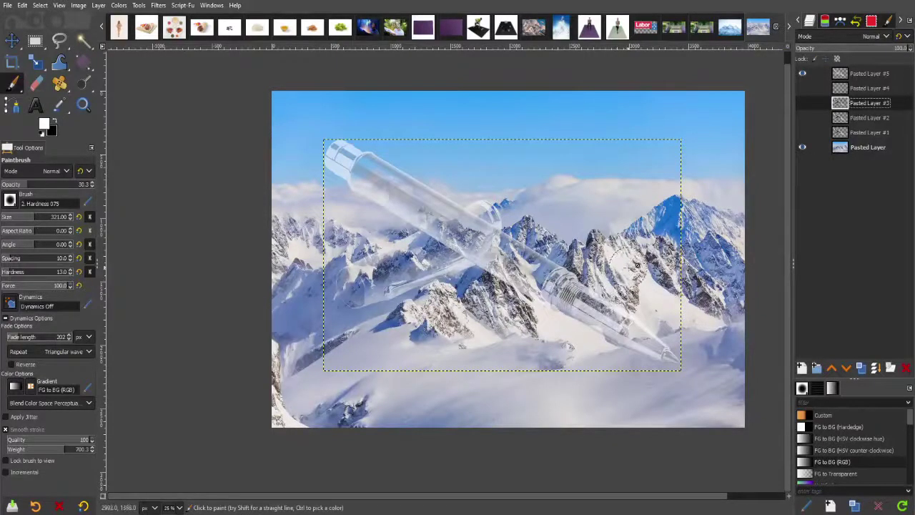
click(805, 102)
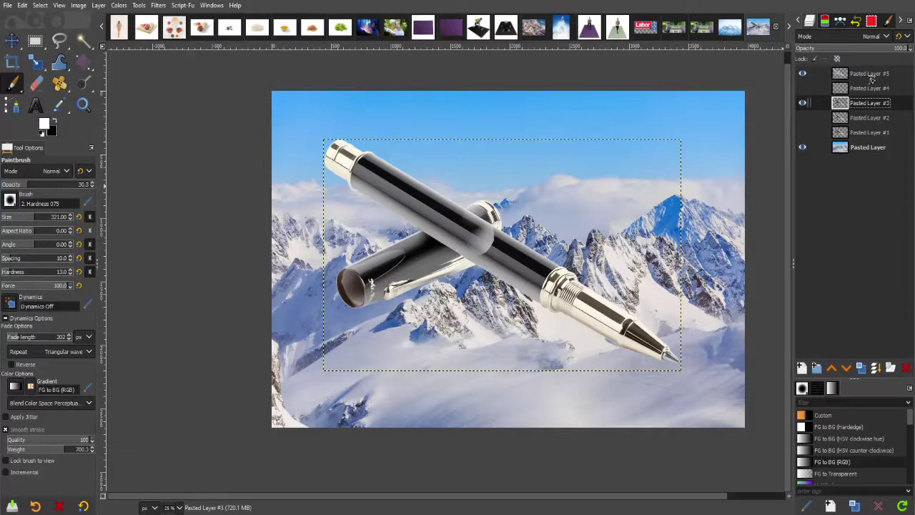
drag(871, 80, 870, 73)
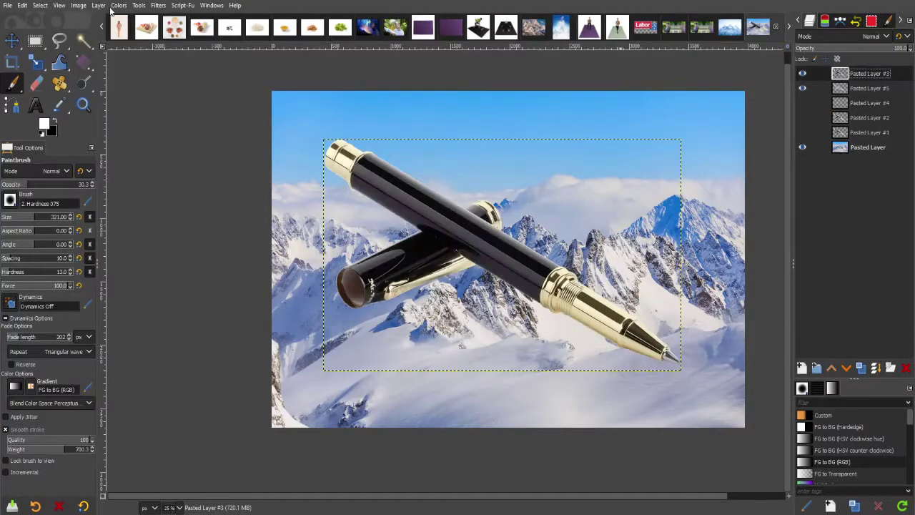
- Trace the pen's outlines in white using Edge Detect > Edge at amount 10
click(116, 6)
mouse_move(158, 5)
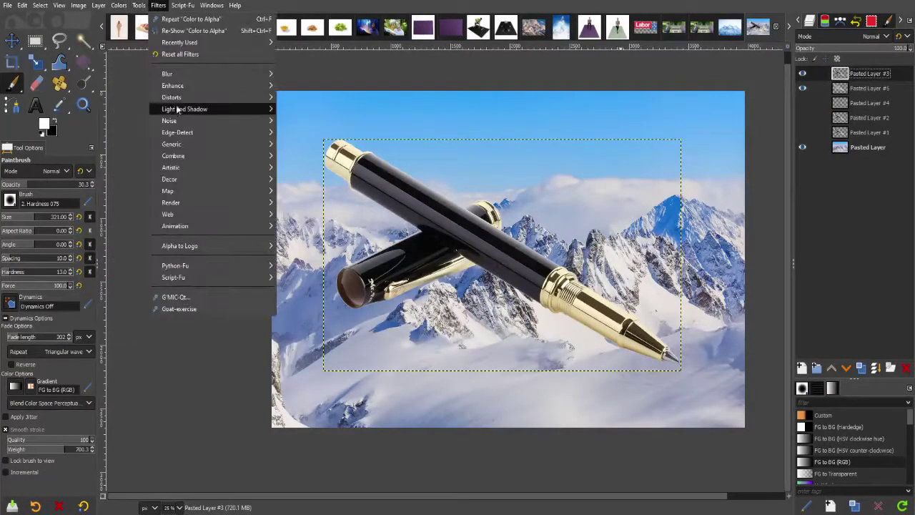
mouse_move(177, 132)
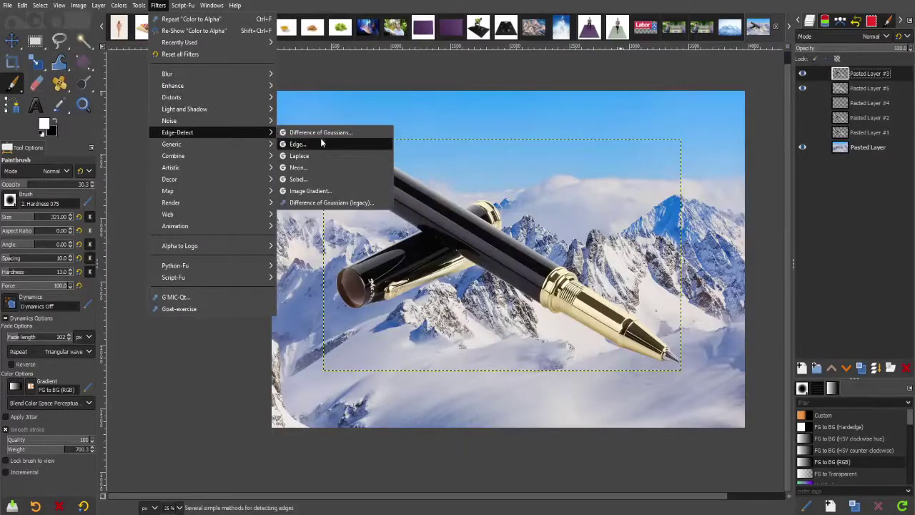
click(325, 146)
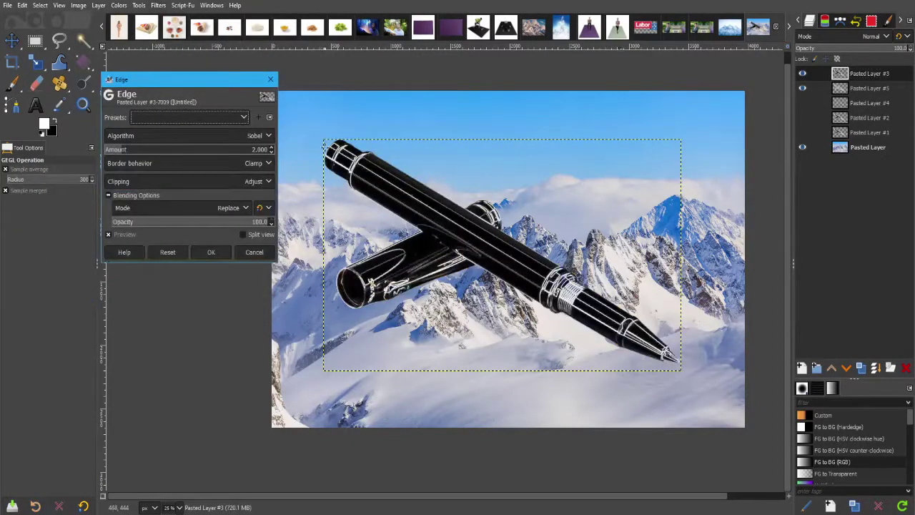
click(210, 253)
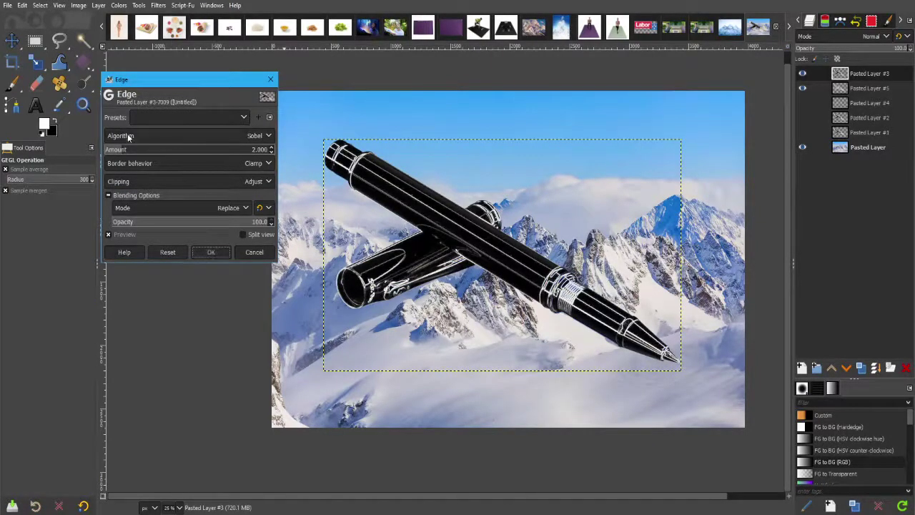
drag(131, 152, 271, 152)
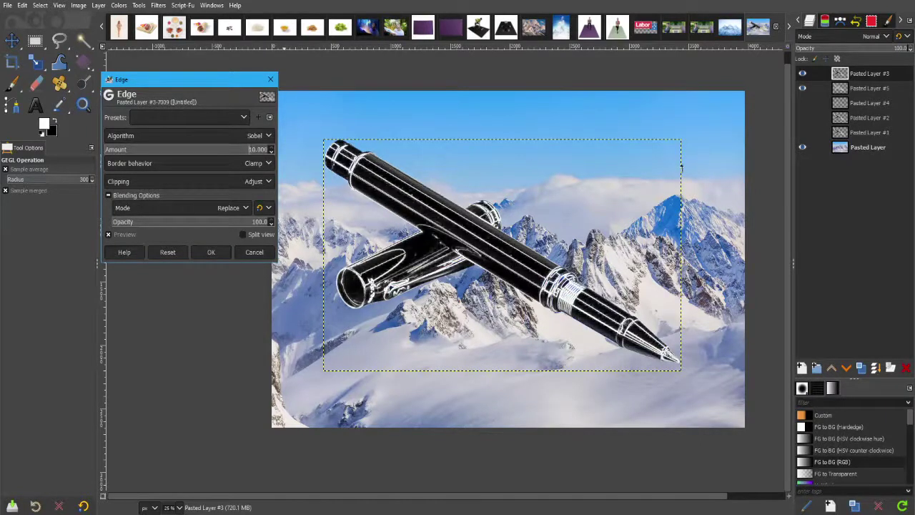
click(211, 253)
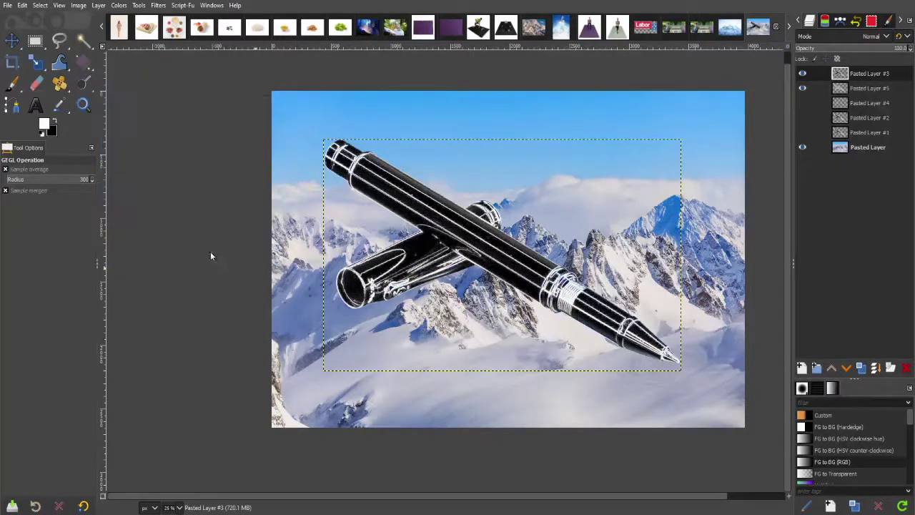
click(97, 5)
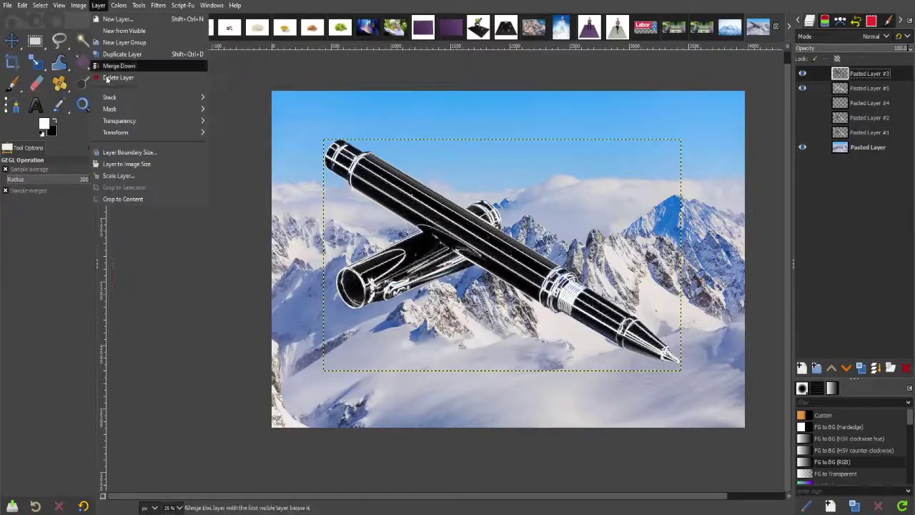
- Make the pen's black transparent with Color to Alpha, then set layer opacity to about 56%
mouse_move(119, 120)
click(246, 142)
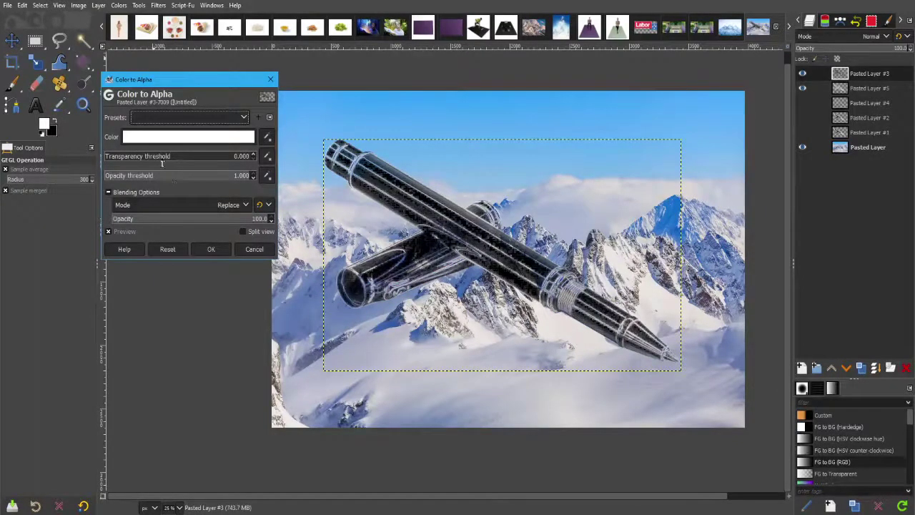
mouse_move(162, 164)
mouse_down()
mouse_move(147, 163)
mouse_move(265, 163)
mouse_move(123, 160)
mouse_up()
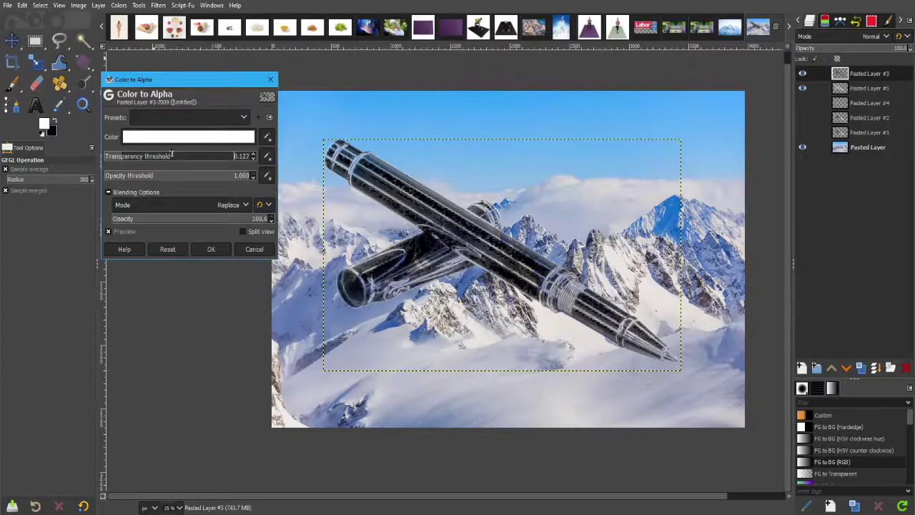
click(187, 136)
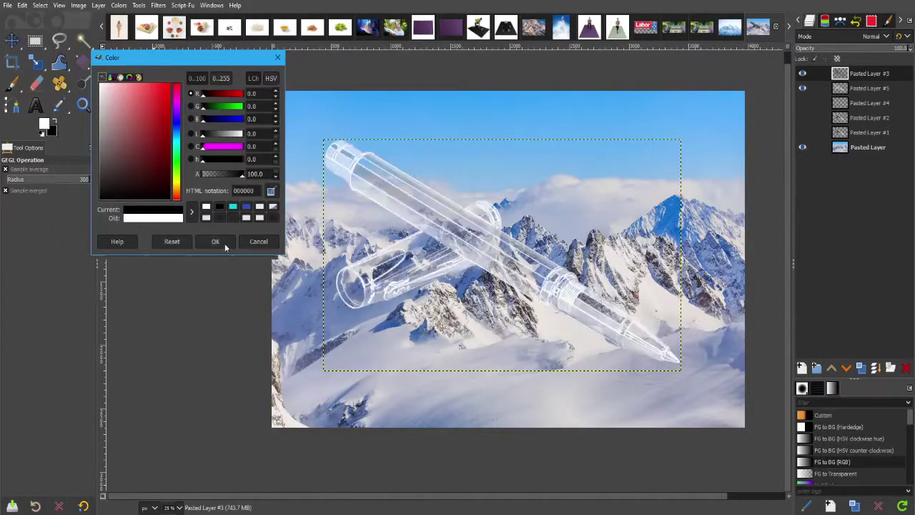
click(224, 243)
drag(149, 160, 352, 168)
mouse_move(226, 172)
mouse_down()
mouse_move(248, 168)
mouse_move(161, 172)
mouse_move(166, 179)
mouse_up()
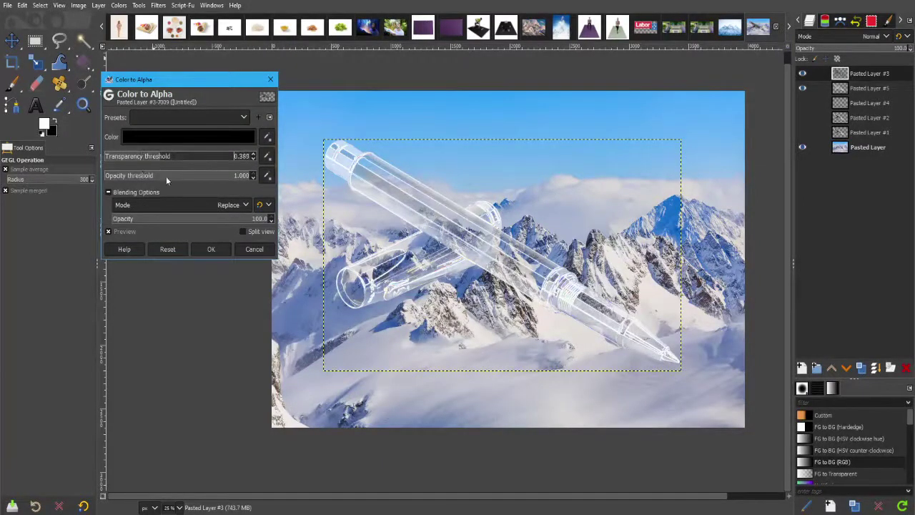
click(210, 250)
drag(836, 46, 858, 52)
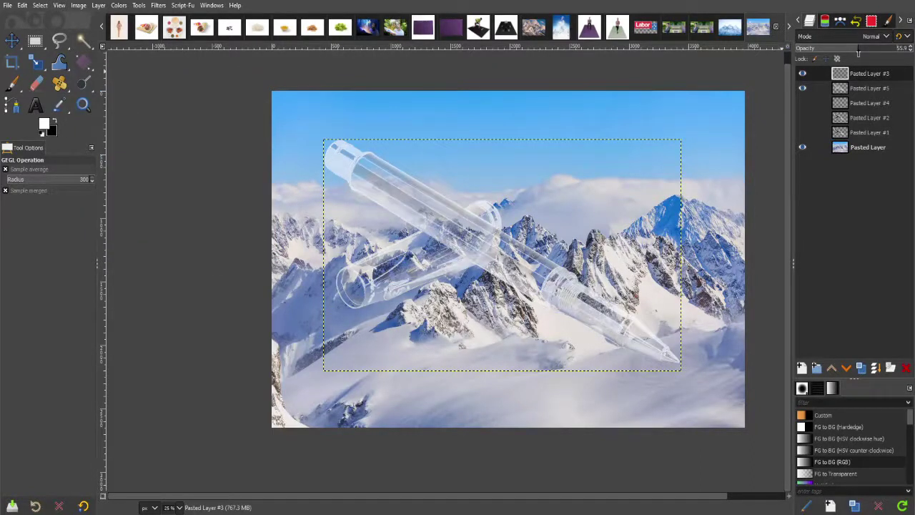
- Invert the pen layer's colours and move it below Pasted Layer #5
click(119, 5)
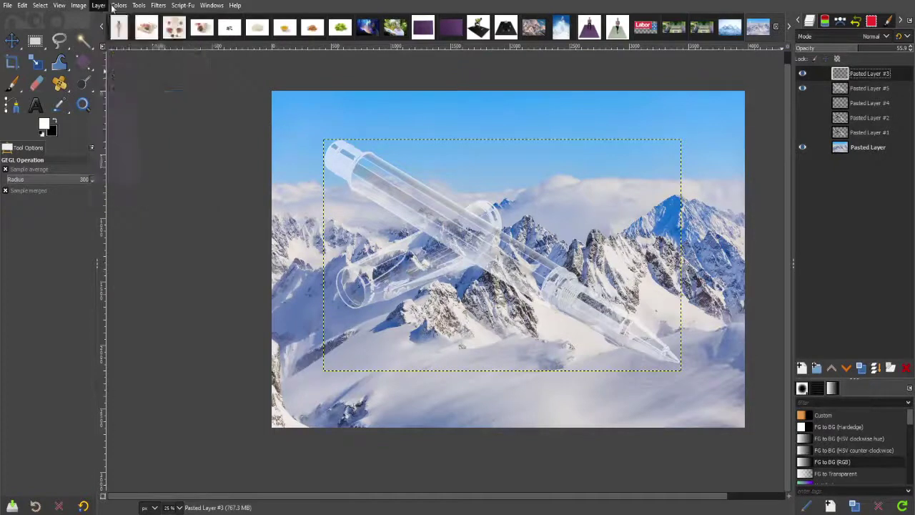
click(119, 5)
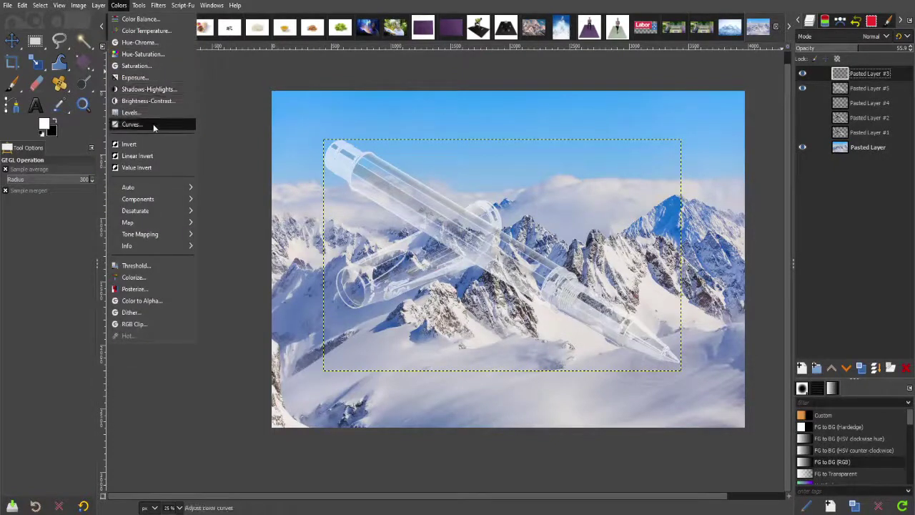
click(153, 146)
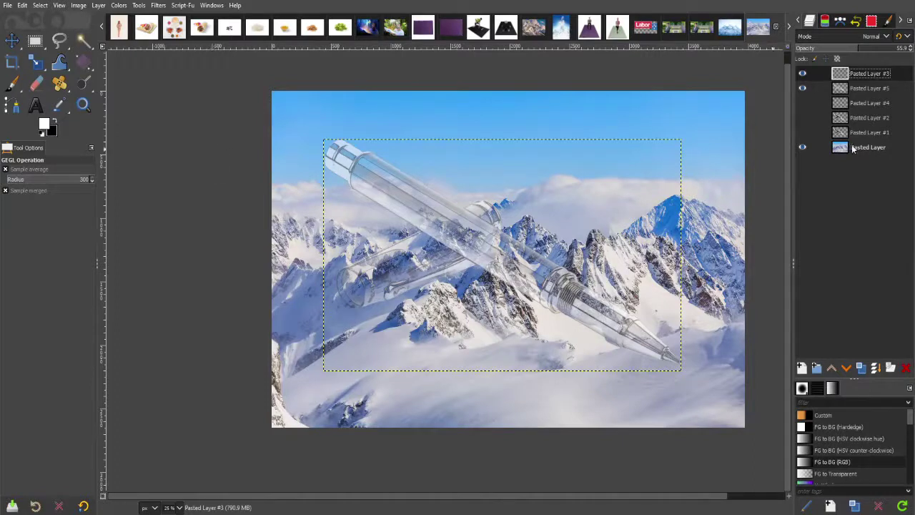
mouse_move(835, 73)
mouse_down()
mouse_move(862, 100)
mouse_move(860, 86)
mouse_up()
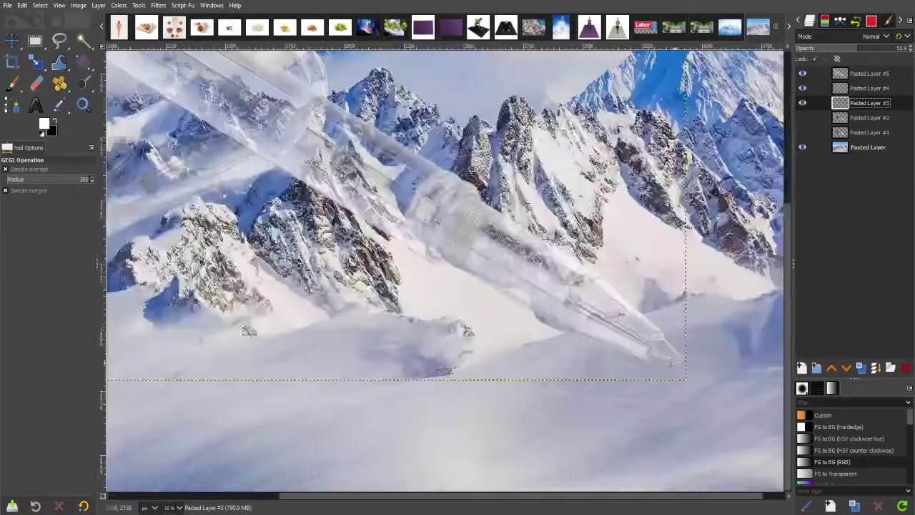
- Raise the pen layer's opacity to about 84%
ctrl+scroll(431, 243, up, 1)
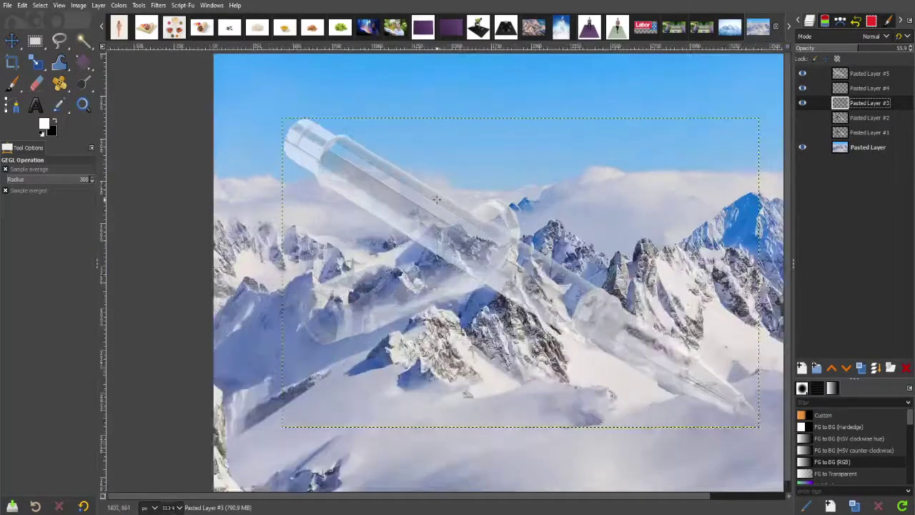
ctrl+scroll(430, 243, up, 1)
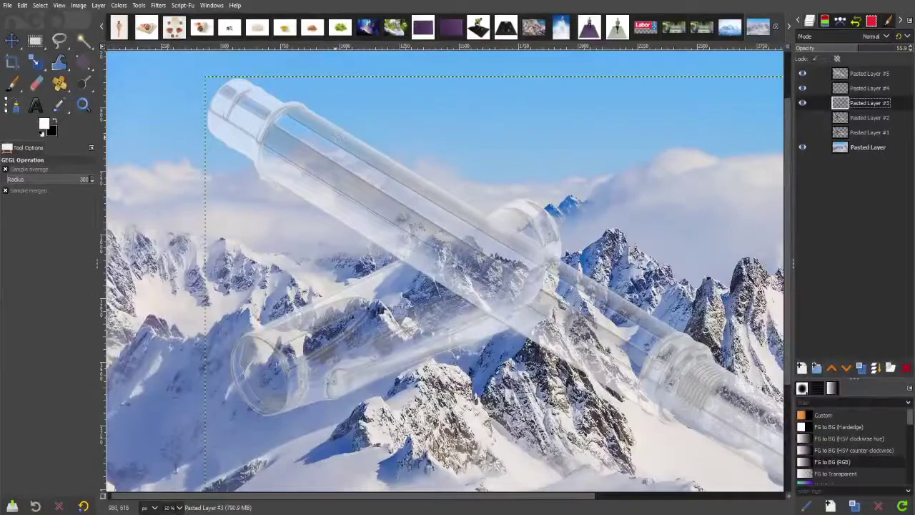
ctrl+scroll(434, 272, down, 2)
ctrl+scroll(434, 272, up, 1)
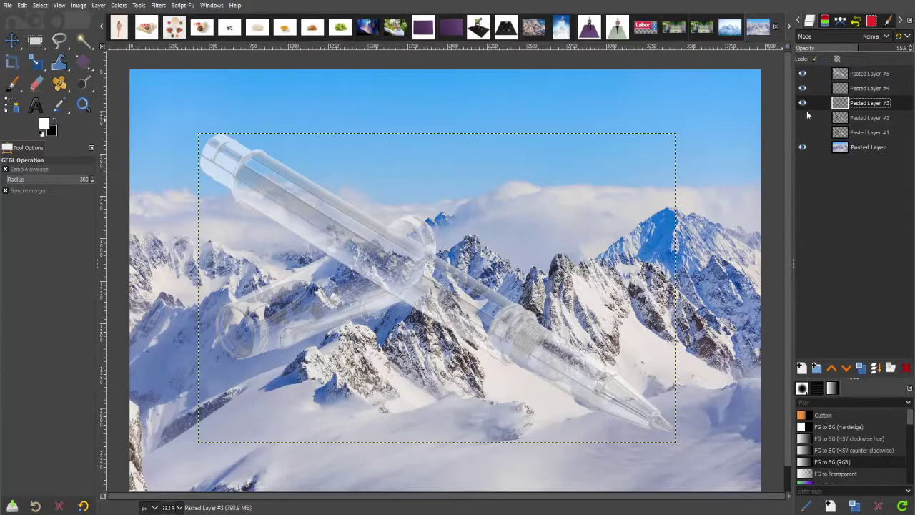
drag(850, 48, 768, 52)
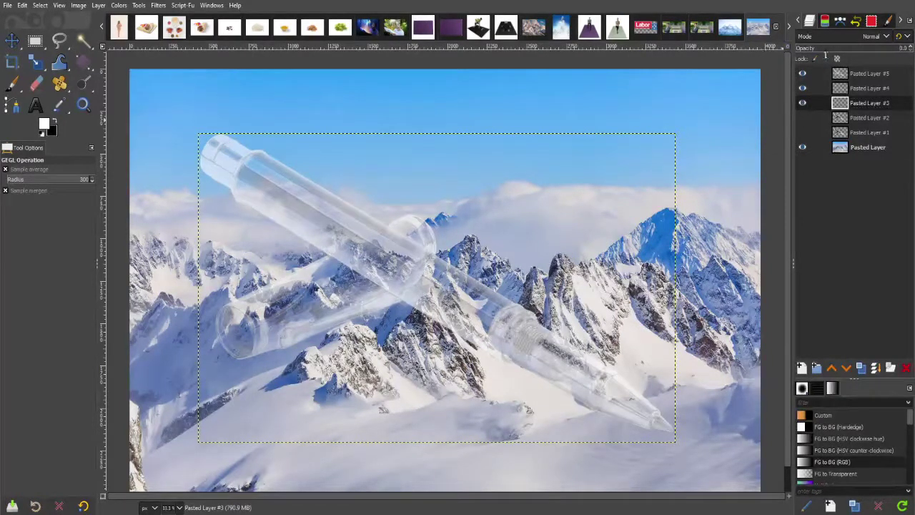
mouse_move(826, 56)
mouse_down()
mouse_move(872, 55)
mouse_move(839, 60)
mouse_move(889, 69)
mouse_up()
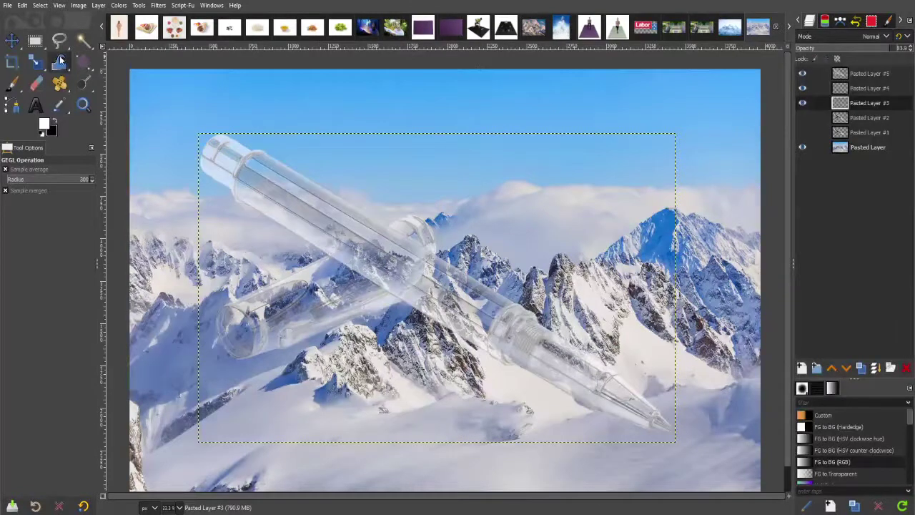
- With the Move tool, nudge Pasted Layer #3 down and back up
key(m)
click(857, 107)
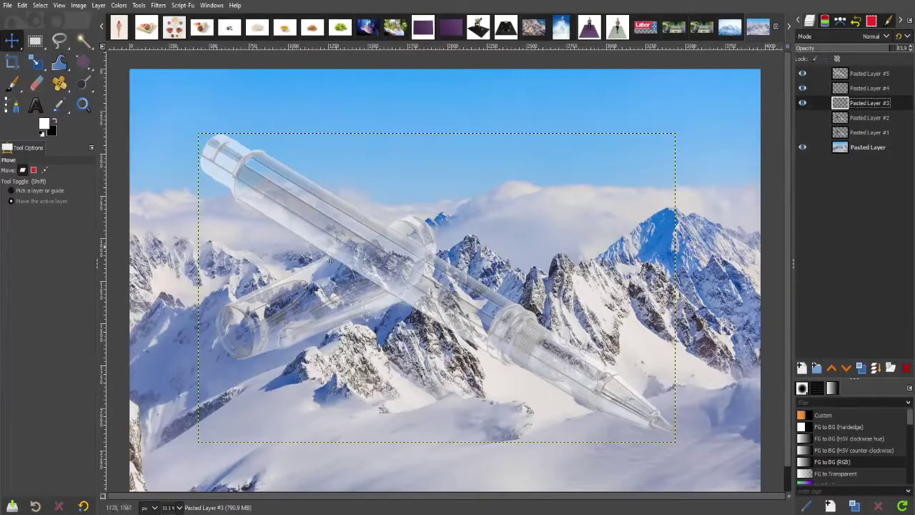
key(shift+Down)
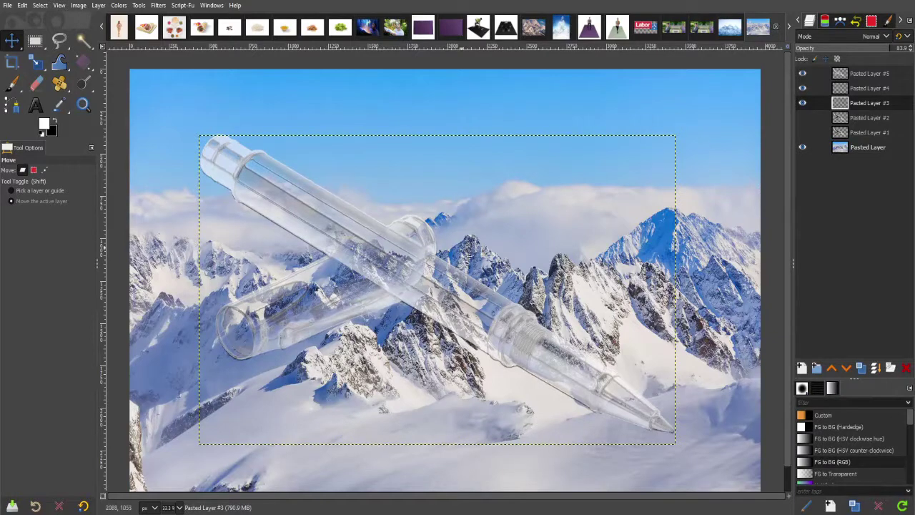
key(shift+Up)
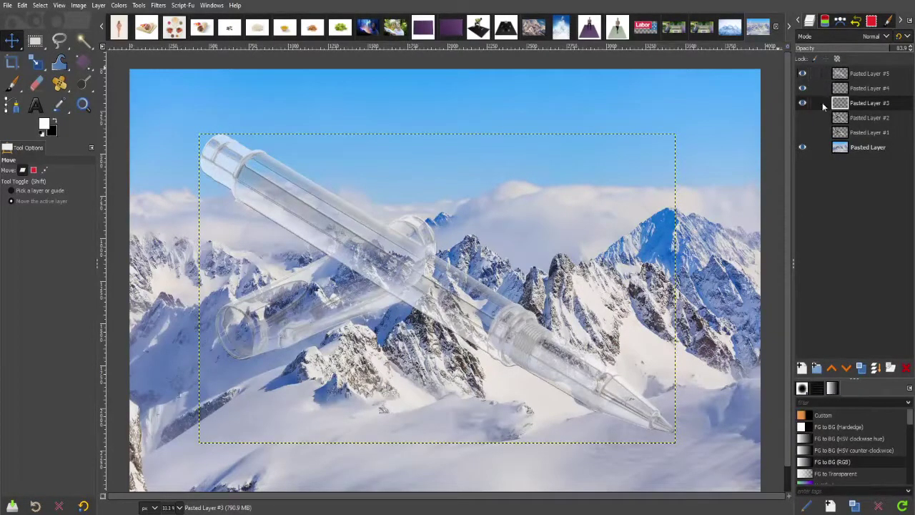
- Colorize the pen layer a pale icy blue with lightness around 0.34
click(119, 5)
click(126, 288)
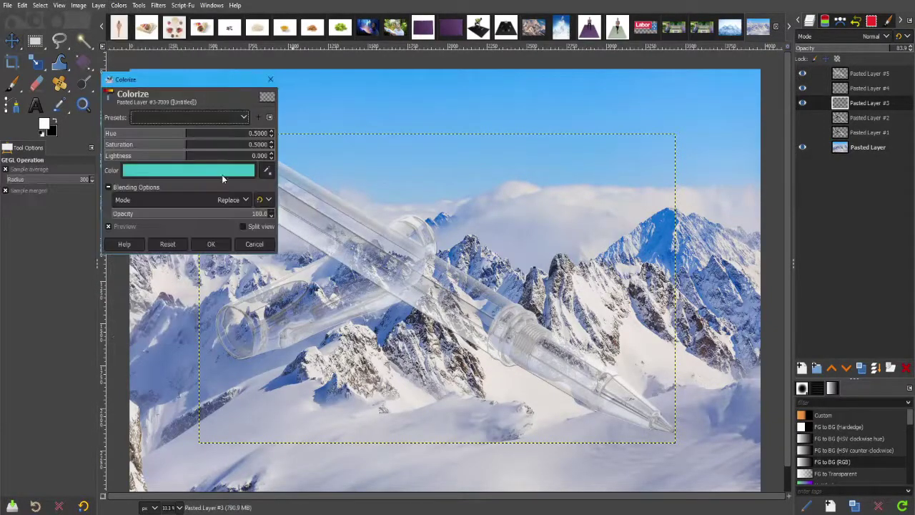
click(191, 171)
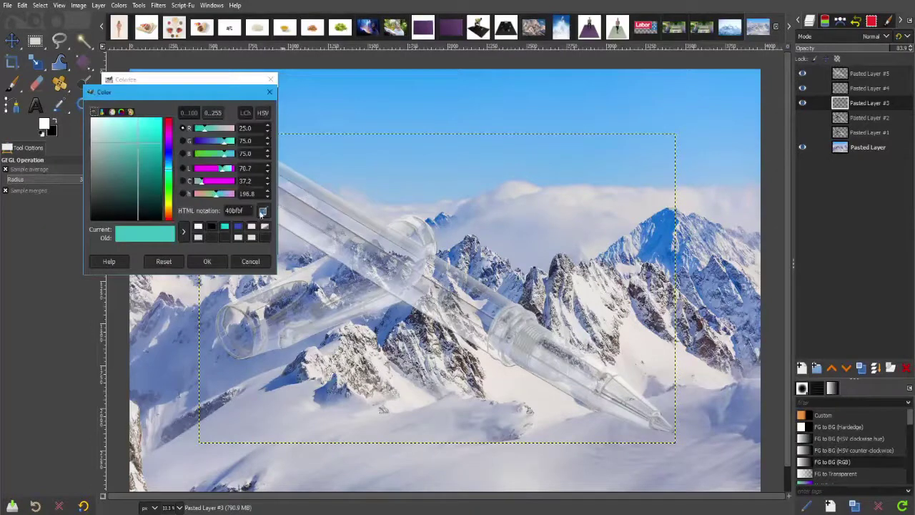
click(206, 260)
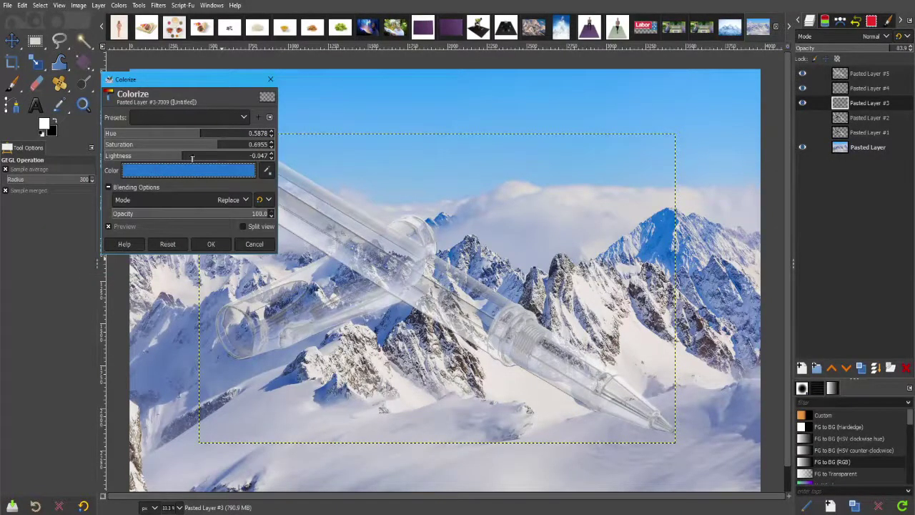
mouse_move(191, 157)
mouse_down()
mouse_move(236, 156)
mouse_move(226, 156)
mouse_up()
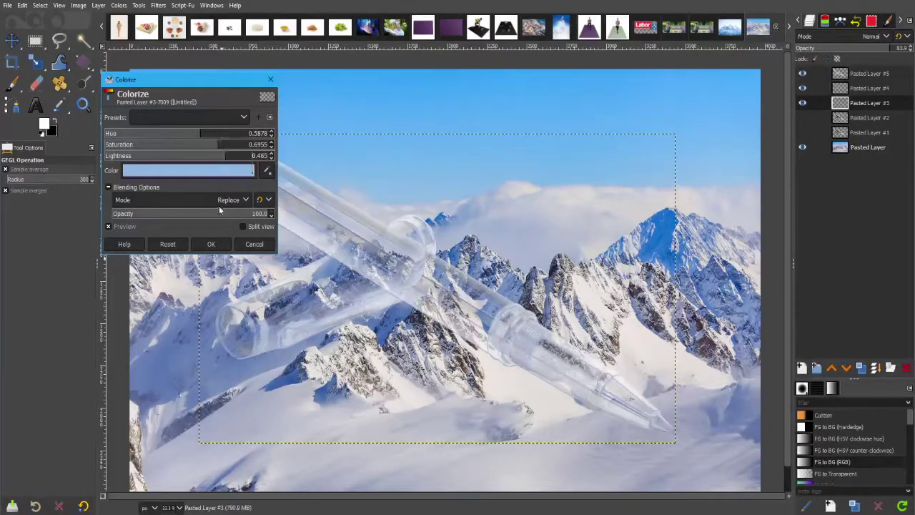
click(214, 156)
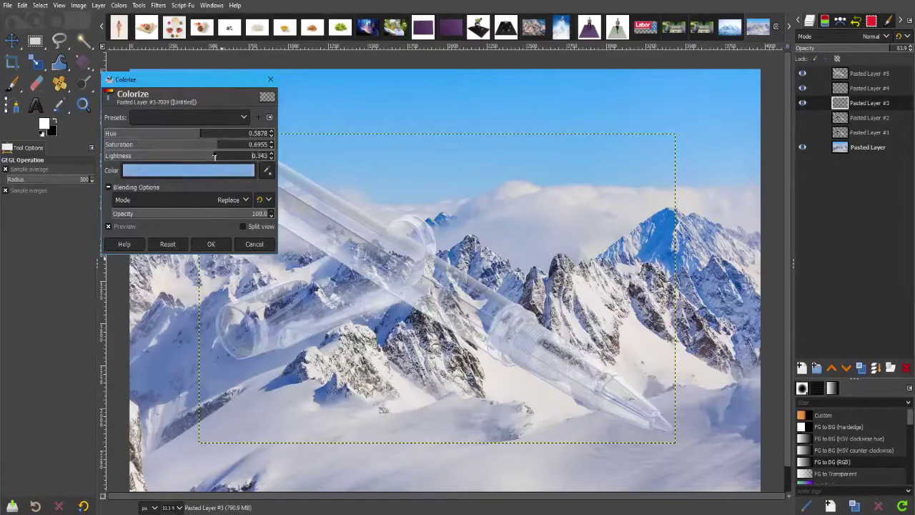
click(211, 243)
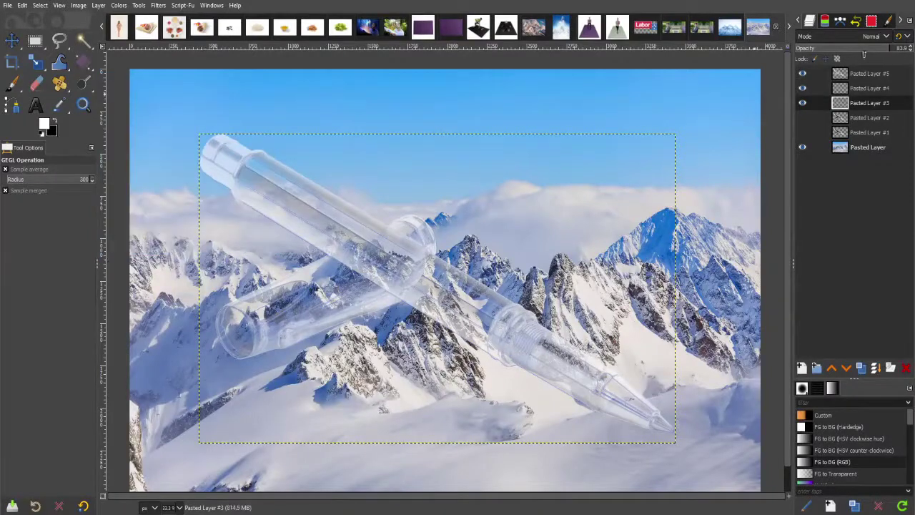
- Lower the pen layer's opacity to make it fainter
drag(863, 53, 823, 53)
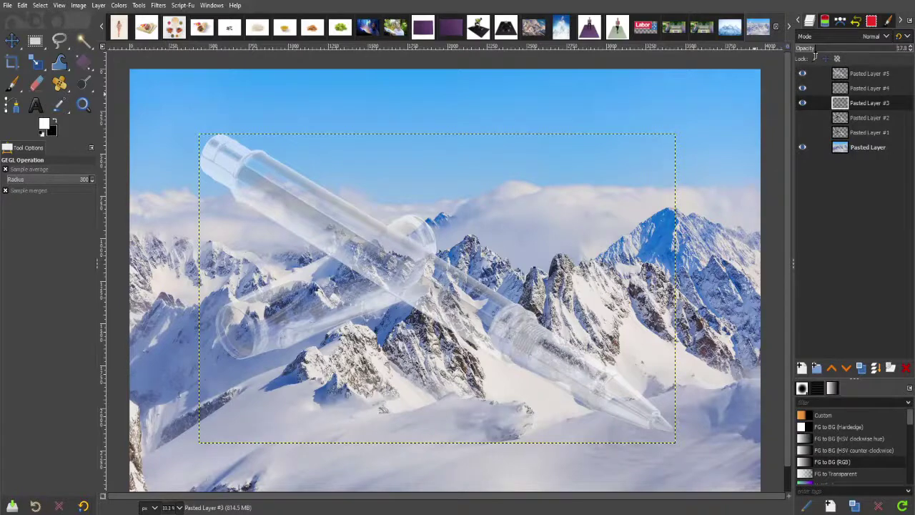
scroll(564, 304, down, 3)
scroll(564, 304, up, 1)
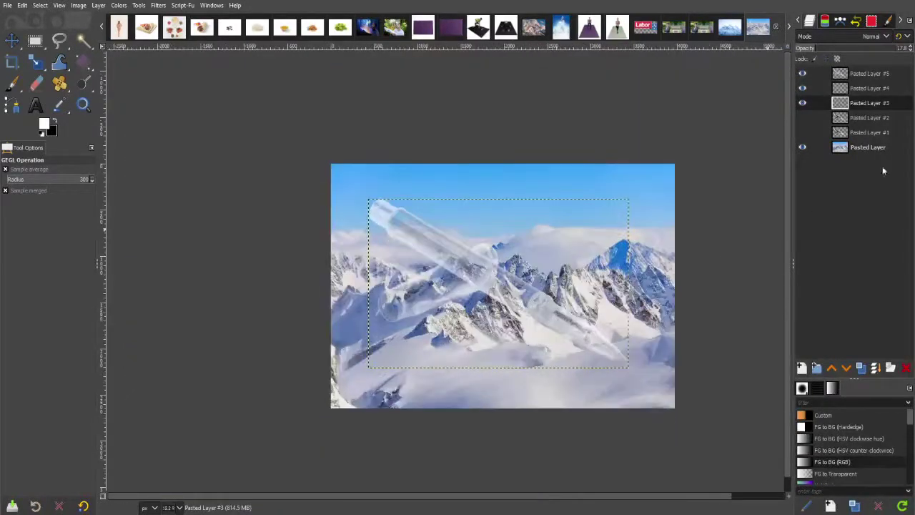
- Select Pasted Layer #5, create a New from Visible layer, then delete it
click(867, 74)
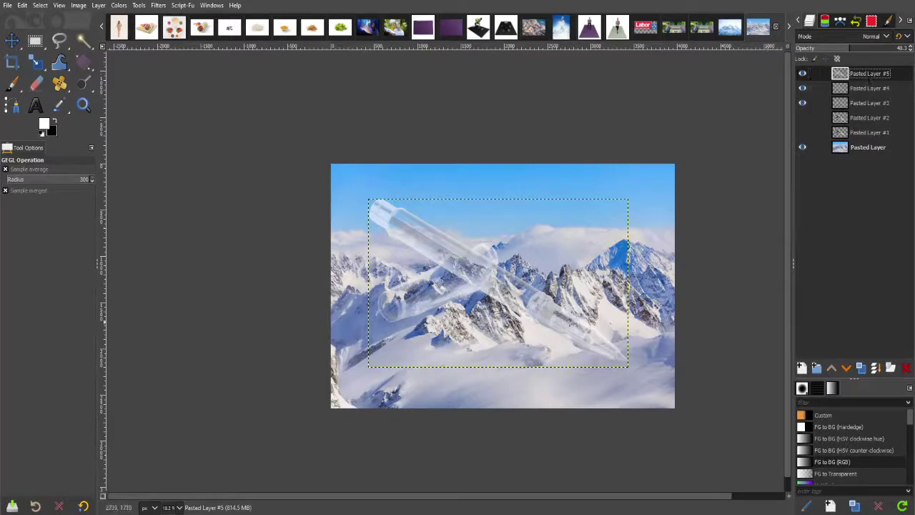
scroll(532, 304, up, 2)
scroll(532, 304, down, 1)
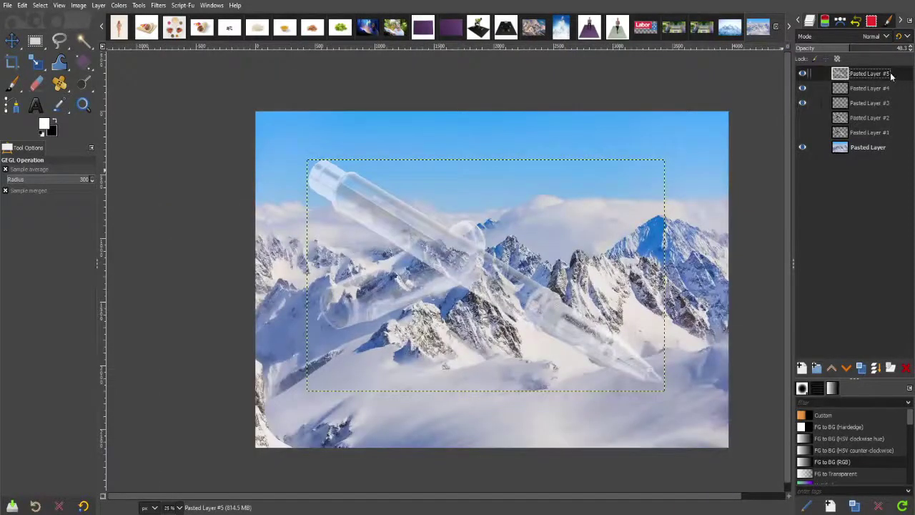
right_click(892, 77)
click(850, 159)
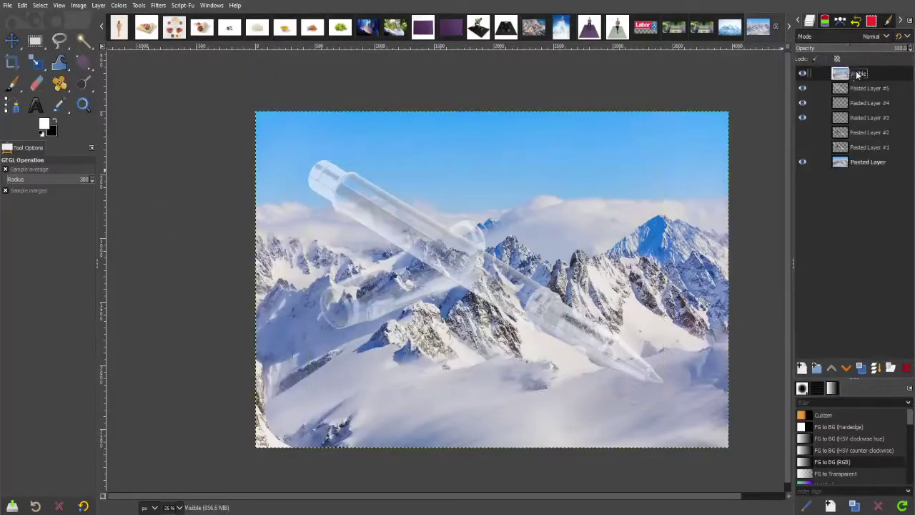
right_click(857, 74)
click(818, 203)
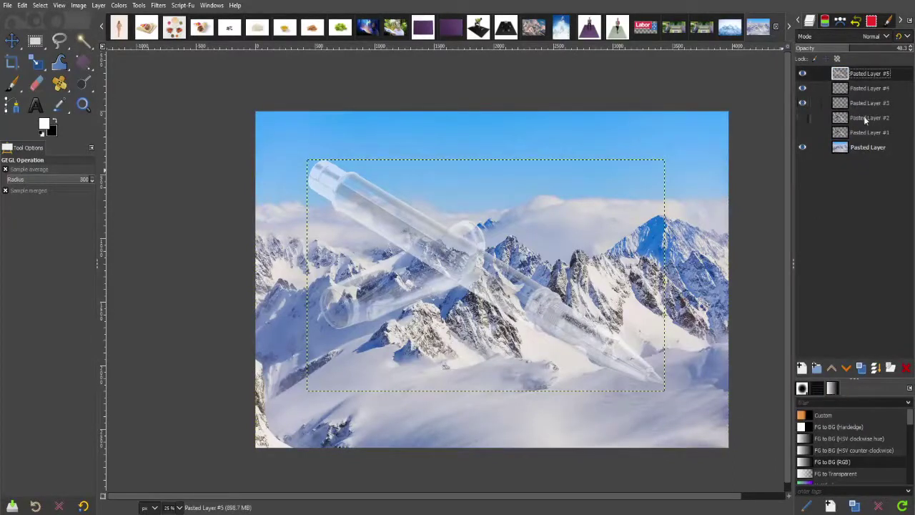
- Toggle Pasted Layer #2's visibility and select the mountain background layer
click(802, 117)
right_click(877, 118)
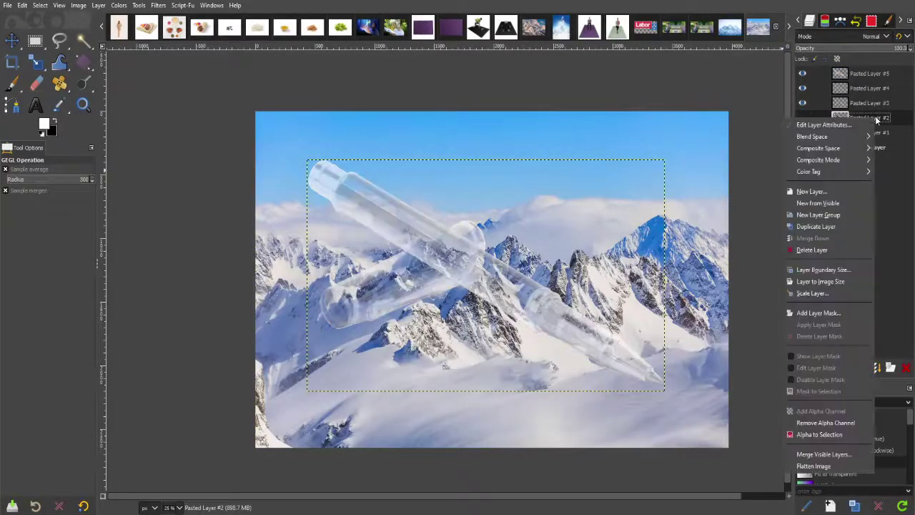
key(Escape)
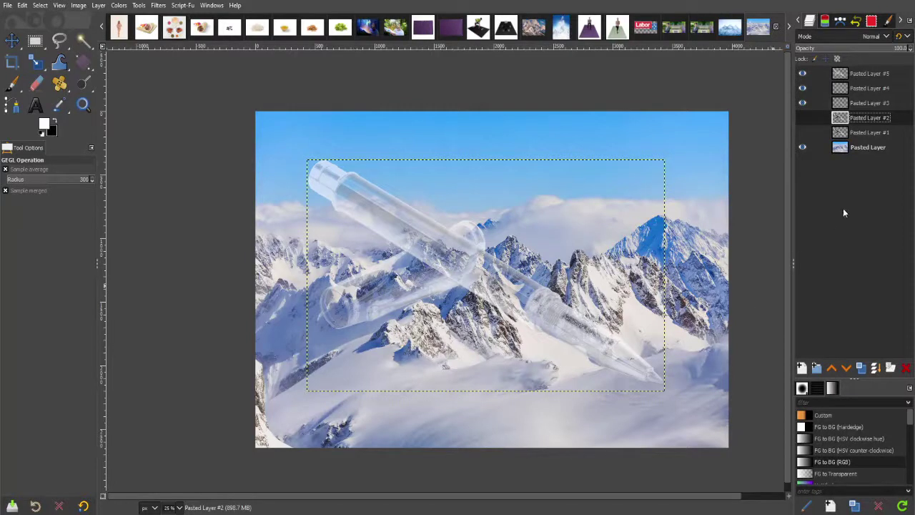
click(852, 149)
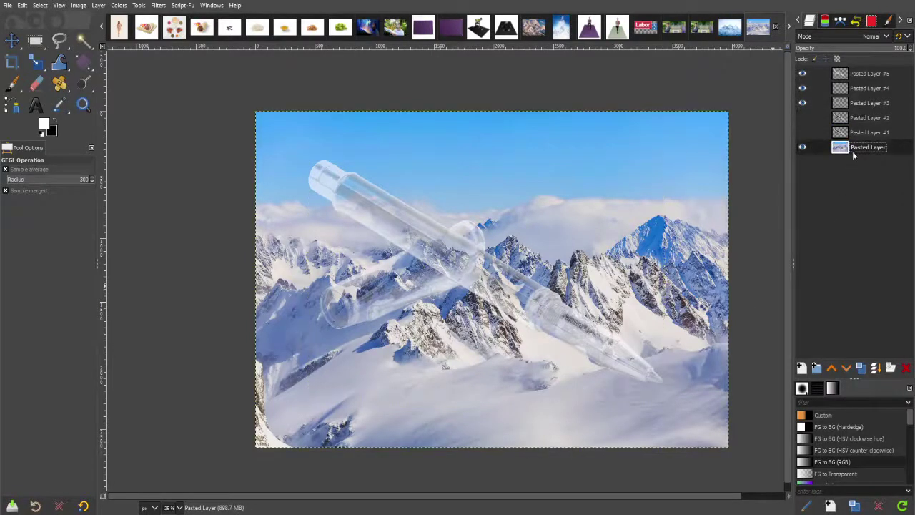
- Duplicate the mountain background layer and choose the Warp Transform tool
click(863, 368)
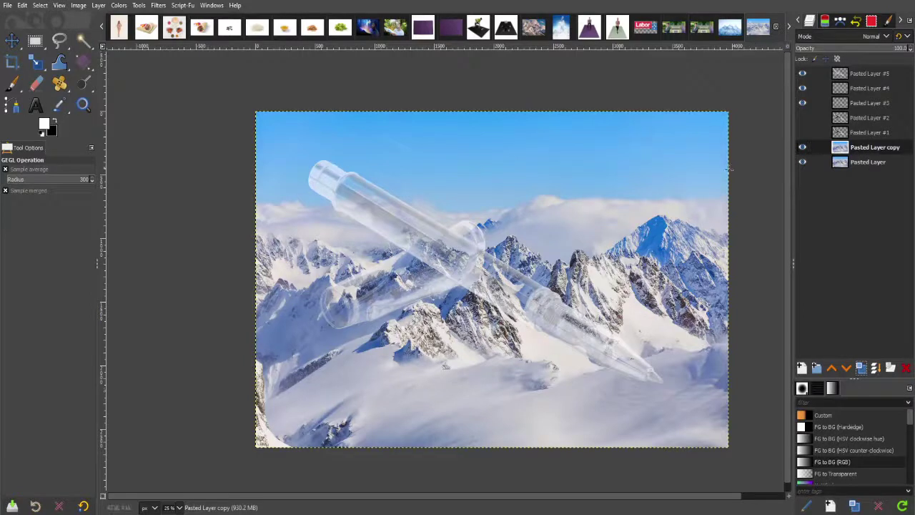
click(61, 65)
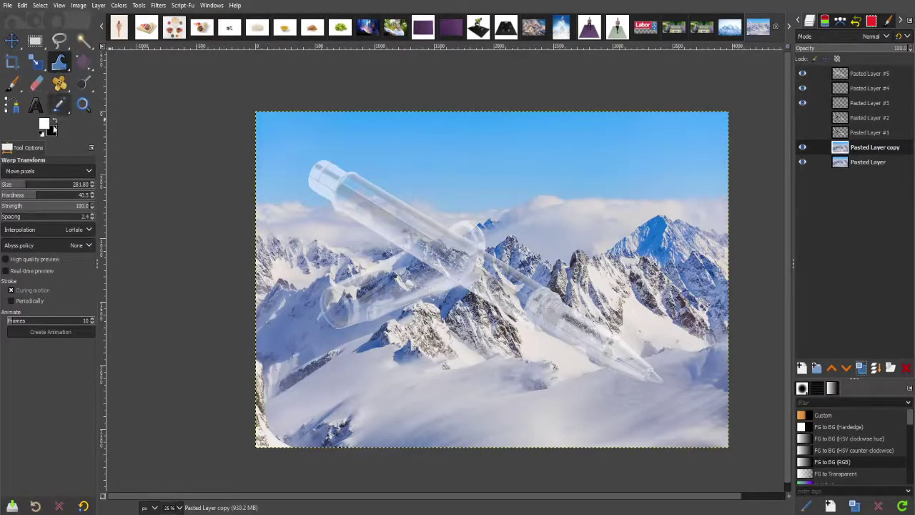
- With a size-500 warp brush, push the mountains behind the pen and swirl the cloud edge
click(56, 185)
ctrl+scroll(395, 336, up, 2)
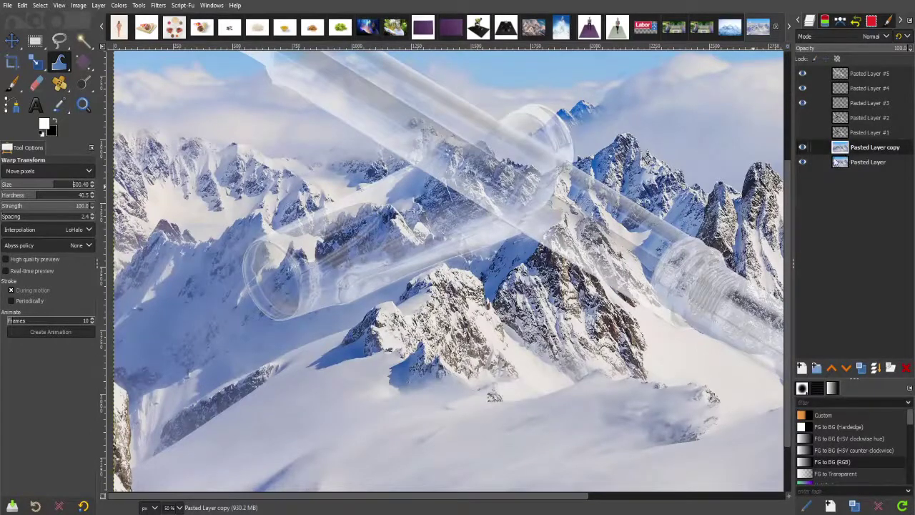
drag(279, 372, 415, 207)
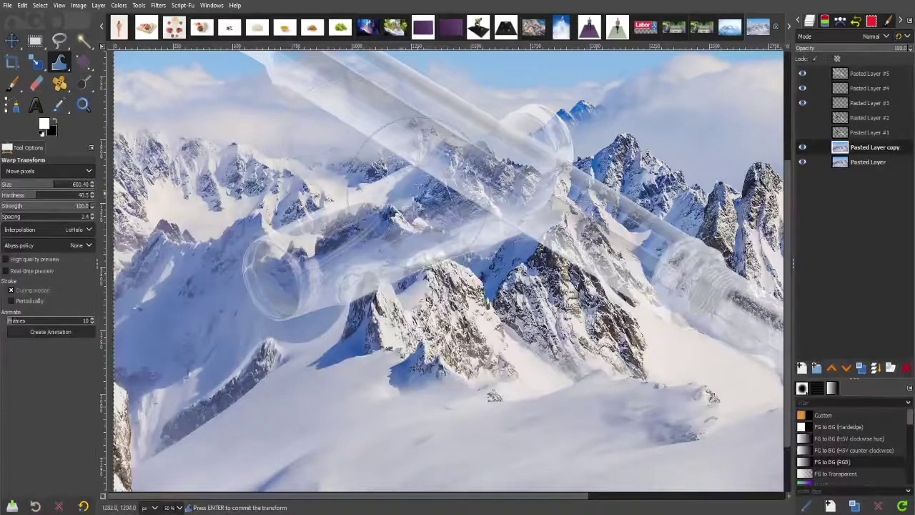
scroll(405, 163, up, 5)
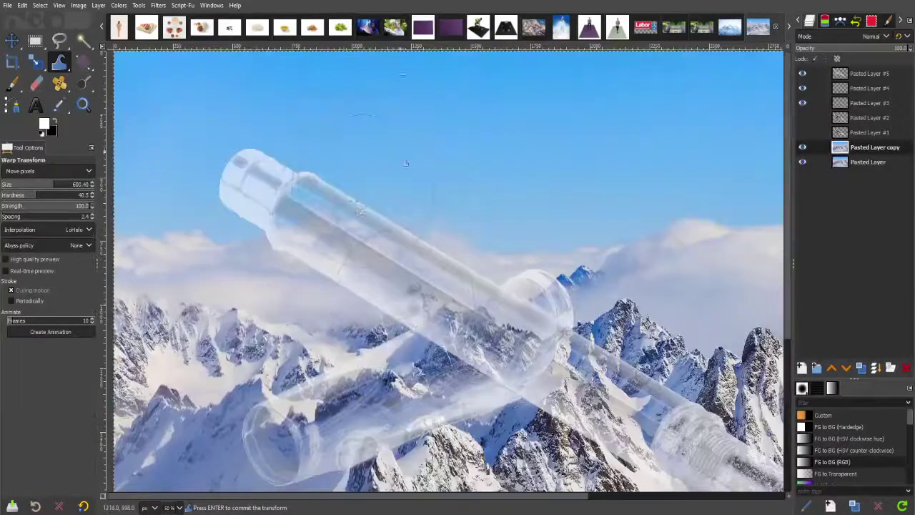
mouse_move(405, 163)
mouse_down()
mouse_move(535, 328)
mouse_move(604, 265)
mouse_up()
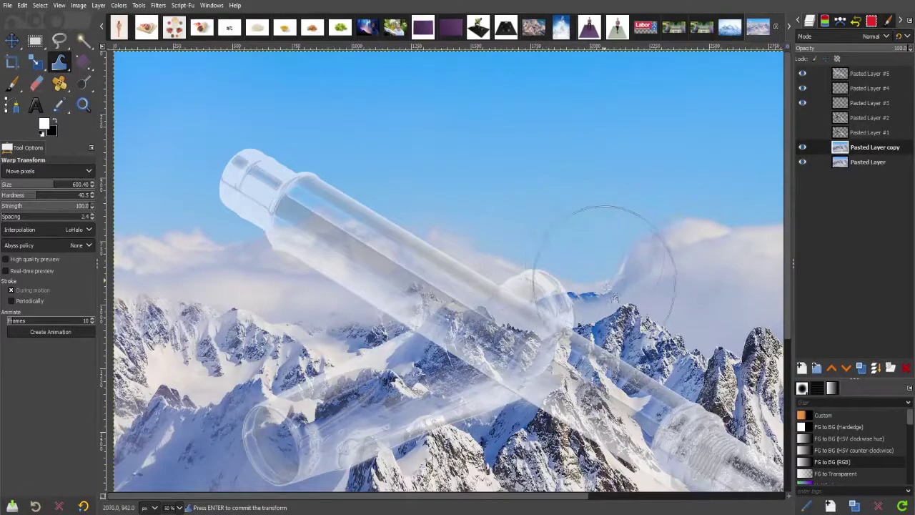
mouse_move(613, 296)
mouse_down()
mouse_move(538, 256)
mouse_move(550, 292)
mouse_up()
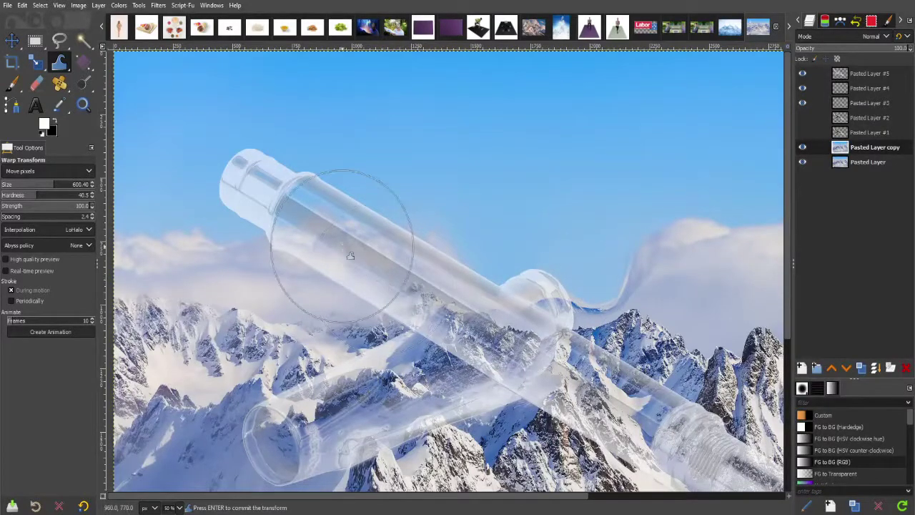
- Switch warp mode to Grow area at size 368.20 and bulge the upper pen tube
click(39, 171)
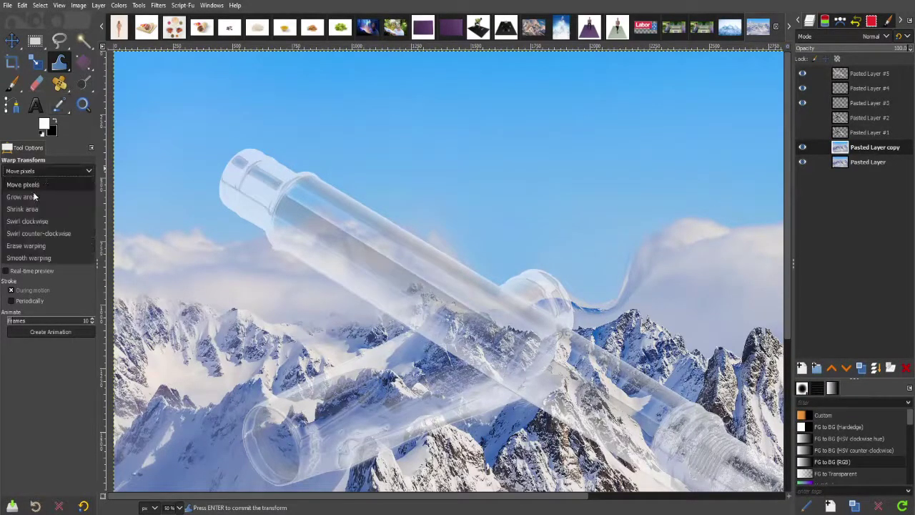
click(33, 197)
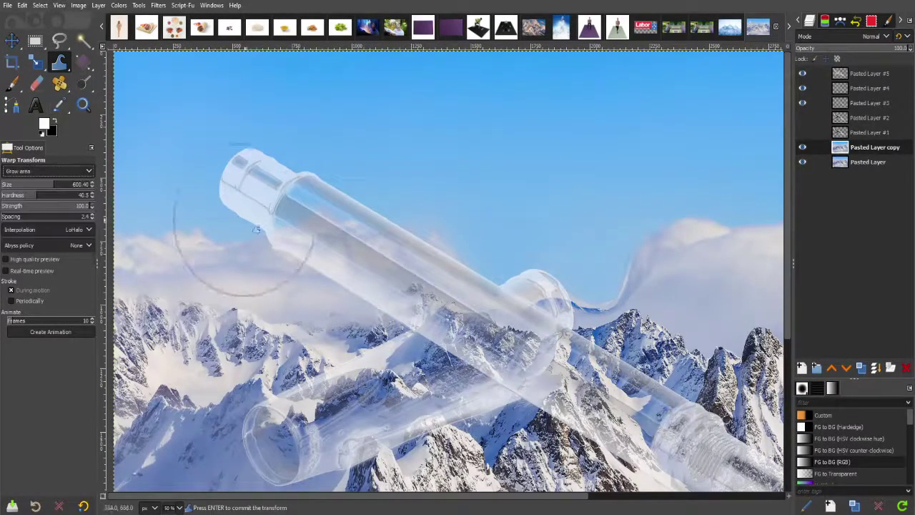
click(31, 186)
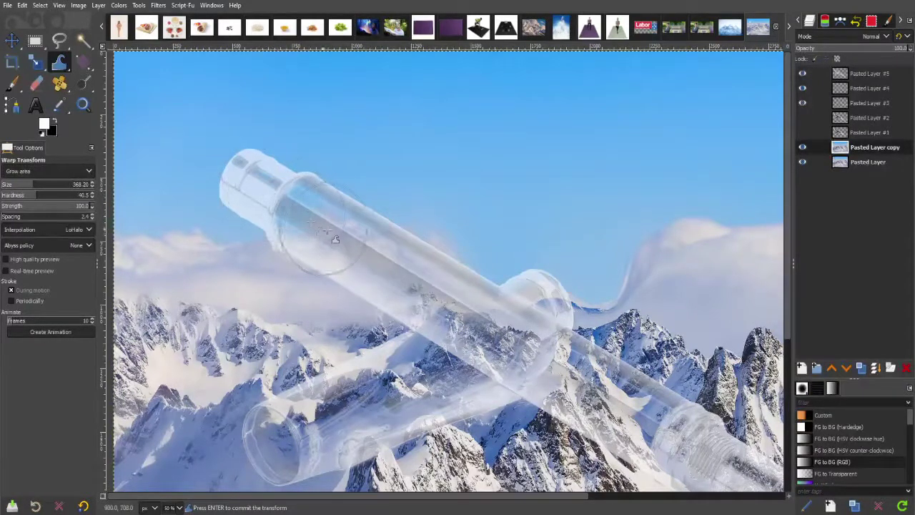
drag(334, 240, 645, 434)
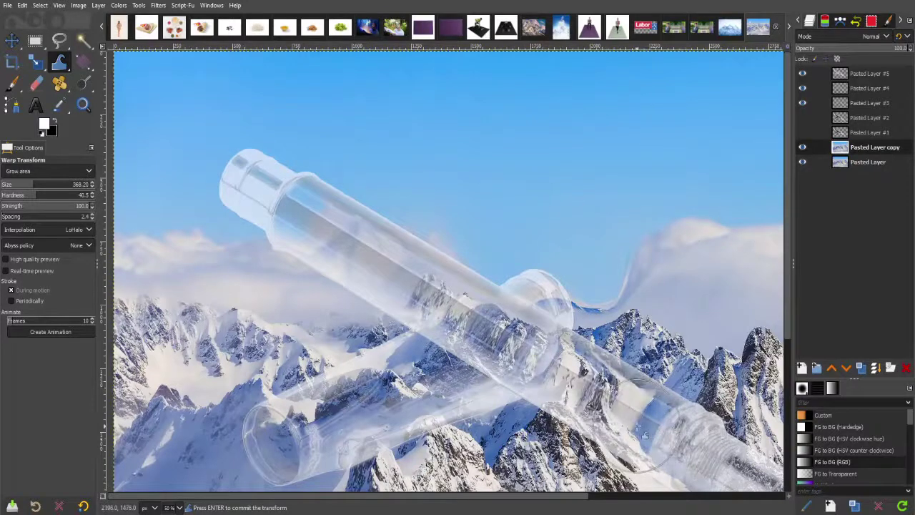
scroll(636, 429, right, 3)
scroll(587, 301, down, 5)
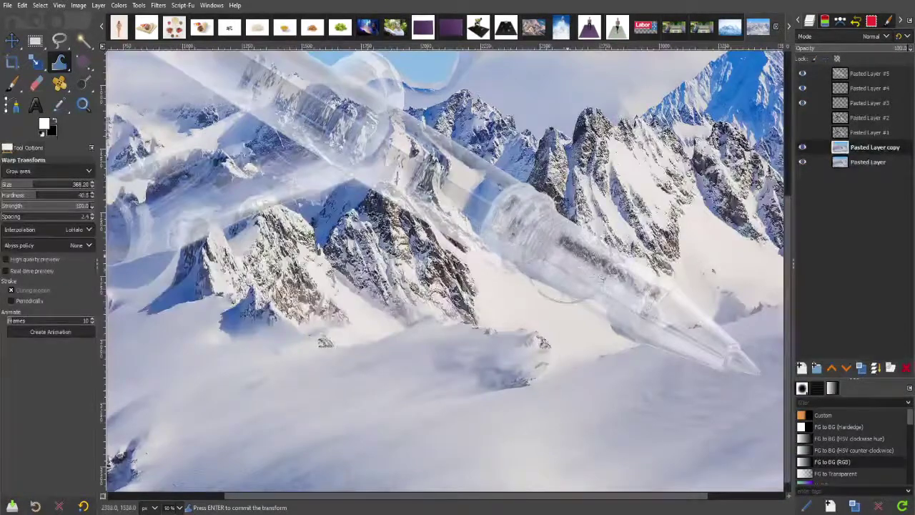
drag(600, 279, 692, 354)
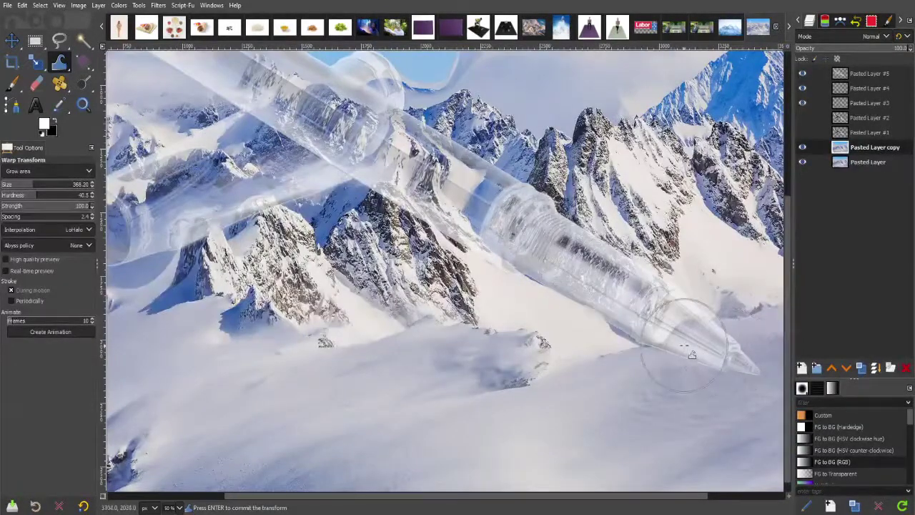
- Magnify the mountains inside the lower tube and its left end cap
scroll(692, 354, down, 3)
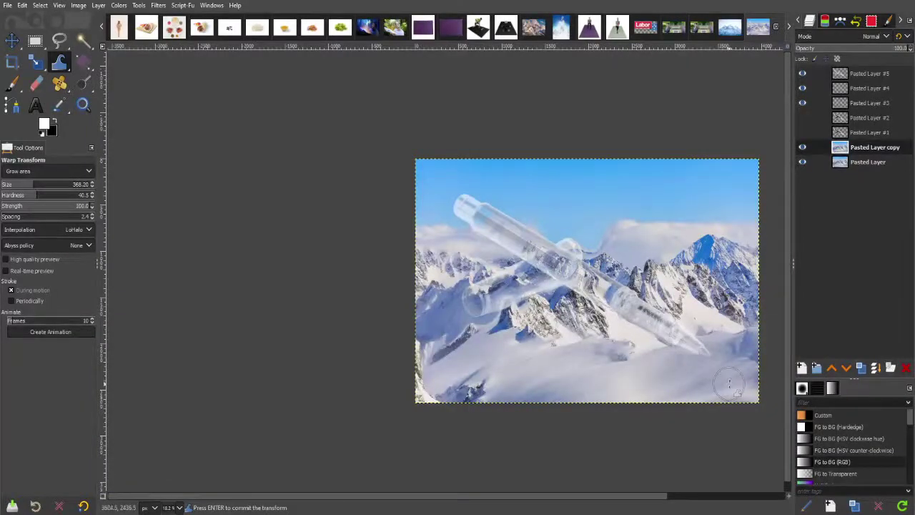
scroll(485, 283, up, 1)
scroll(484, 282, up, 1)
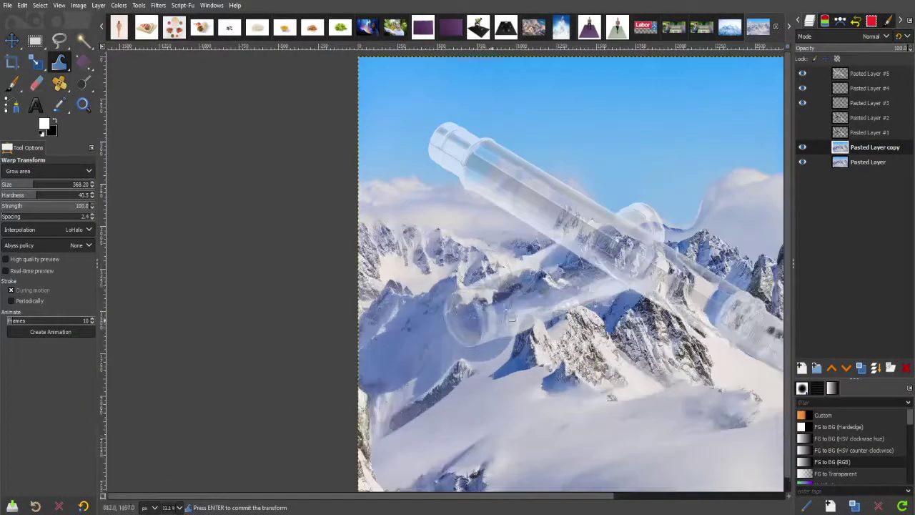
drag(511, 319, 670, 218)
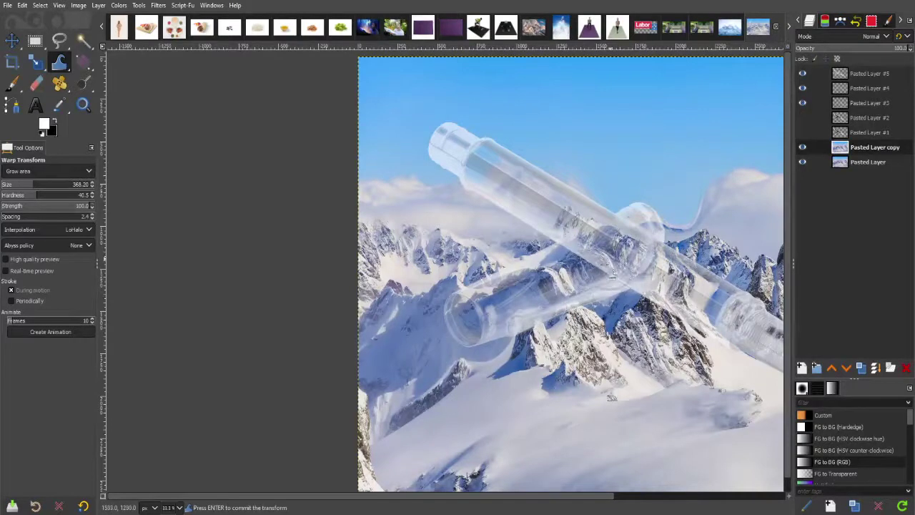
drag(611, 278, 471, 328)
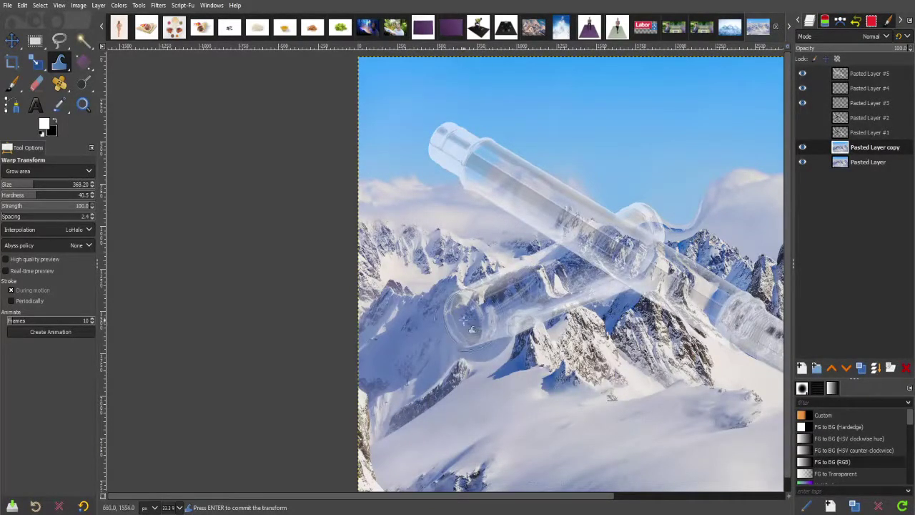
drag(472, 329, 494, 325)
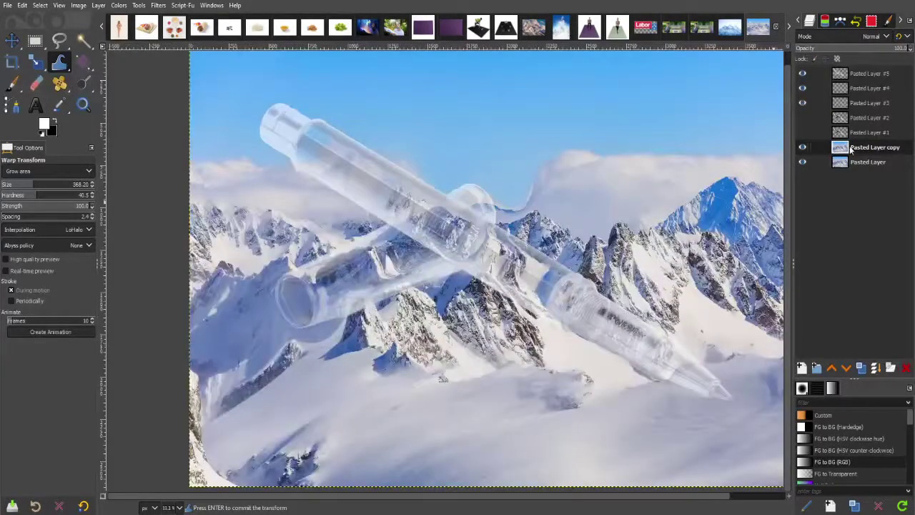
- Load Pasted Layer #2's pen shape as a selection with Alpha to Selection
click(858, 131)
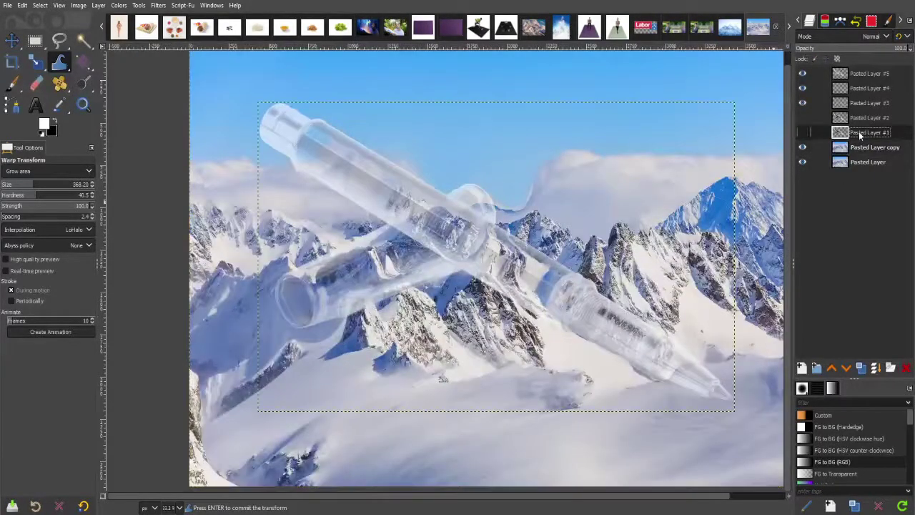
right_click(858, 122)
click(862, 119)
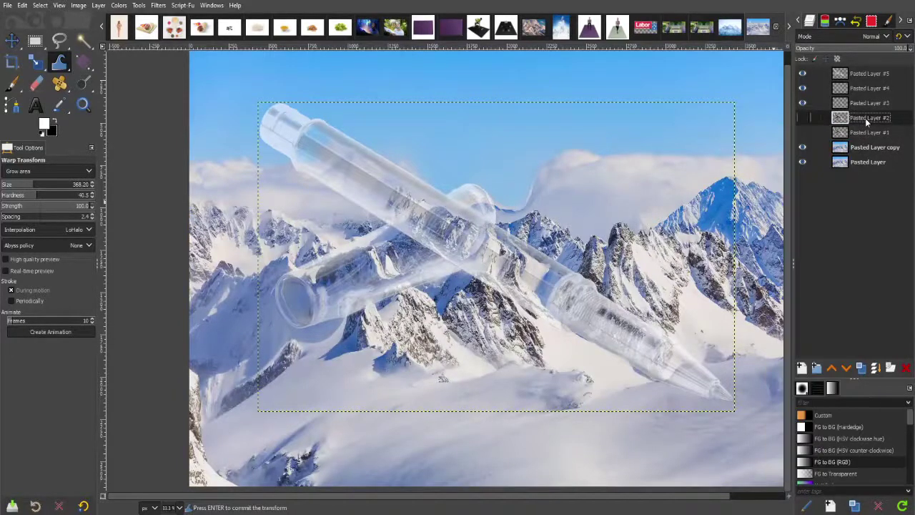
right_click(868, 119)
click(816, 436)
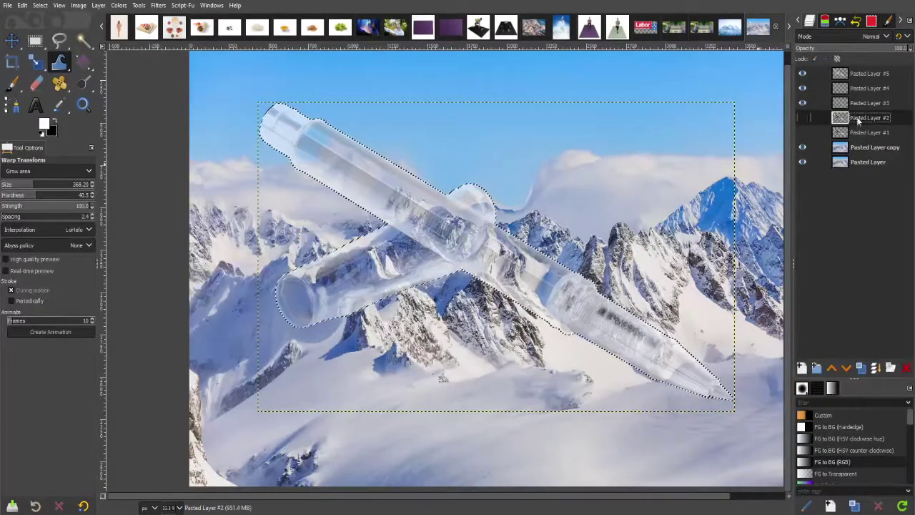
- Invert the selection on Pasted Layer copy and fill the outside with black
click(862, 148)
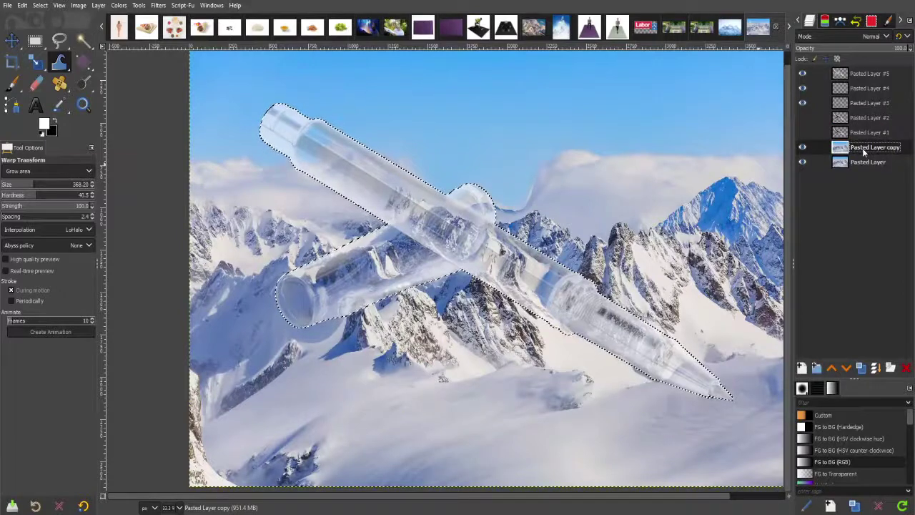
click(46, 5)
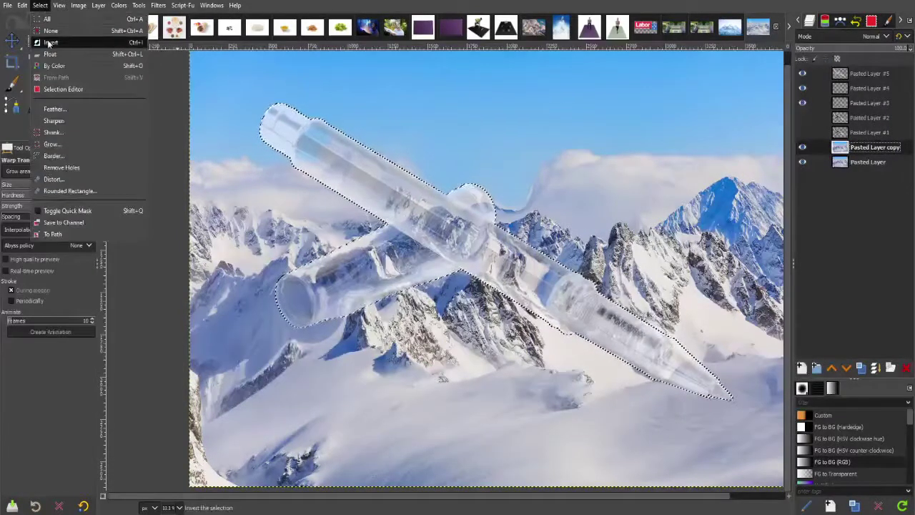
click(49, 43)
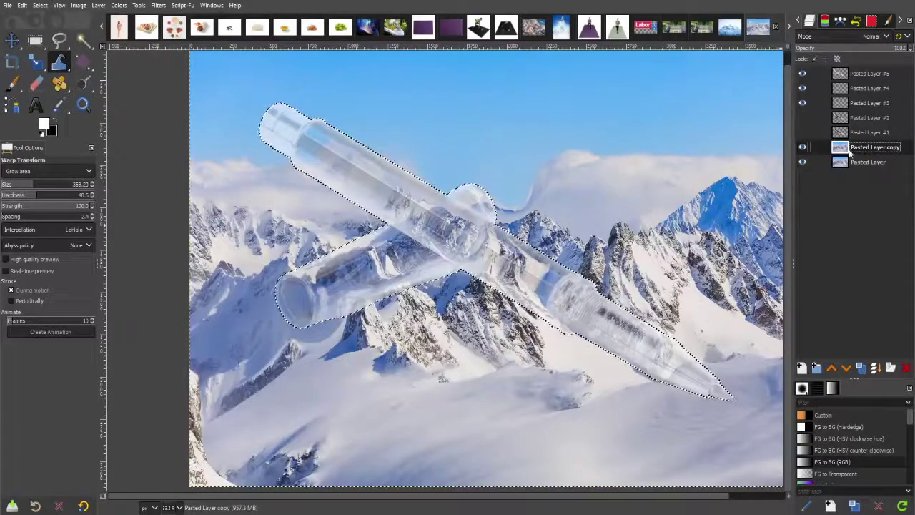
click(860, 151)
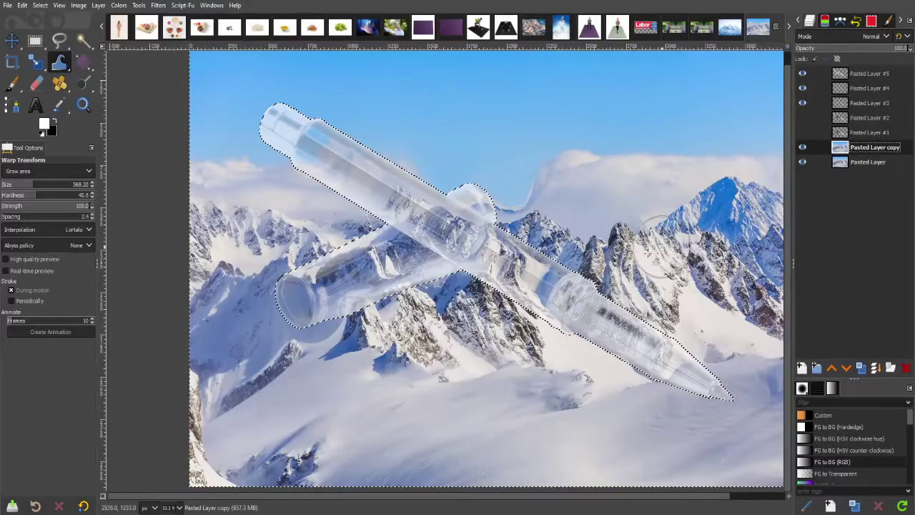
key(ctrl+period)
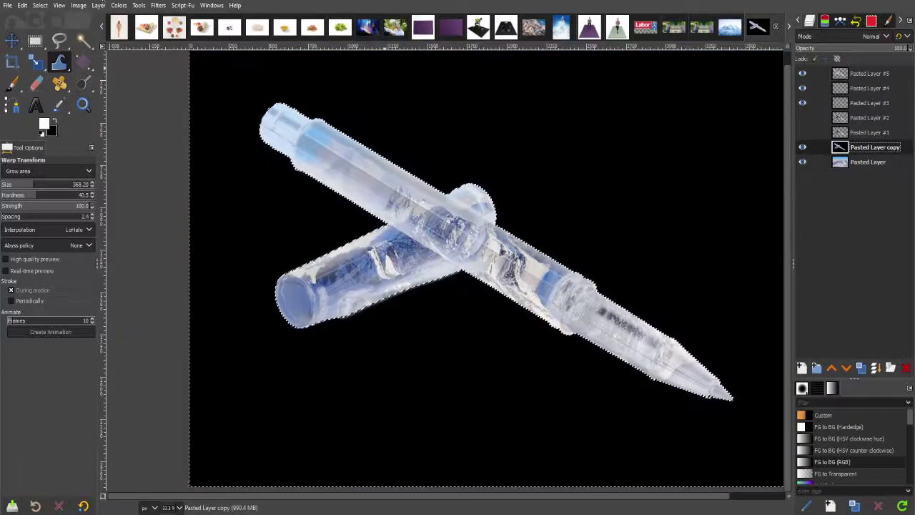
- Add an alpha channel to Pasted Layer copy, clear the selection, and zoom out to the full image
click(100, 5)
mouse_move(120, 121)
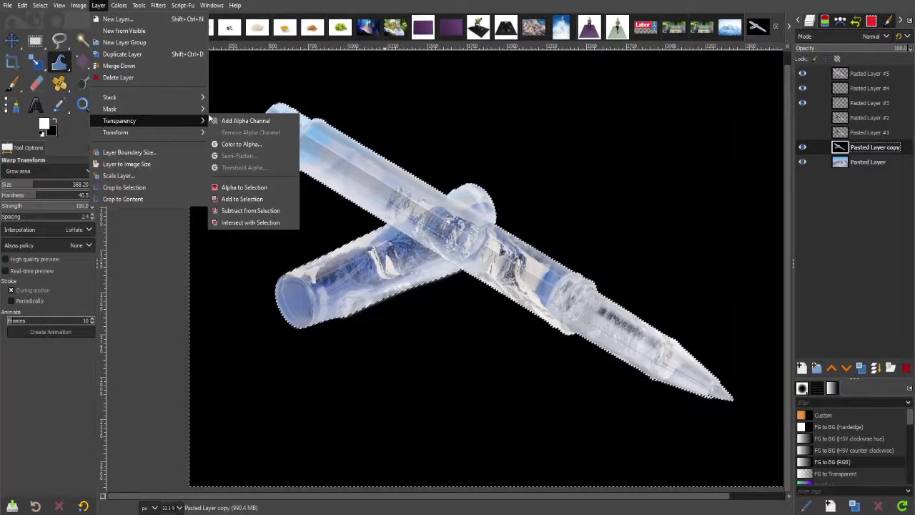
click(224, 122)
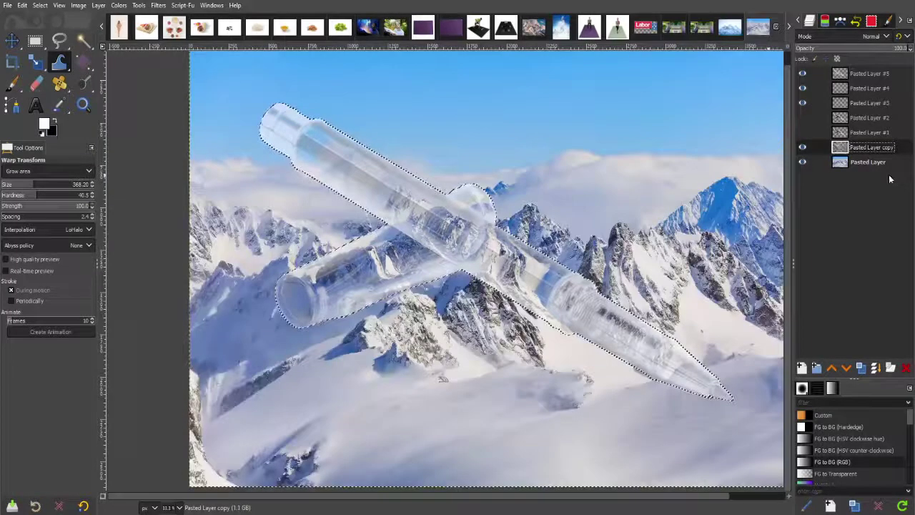
click(803, 162)
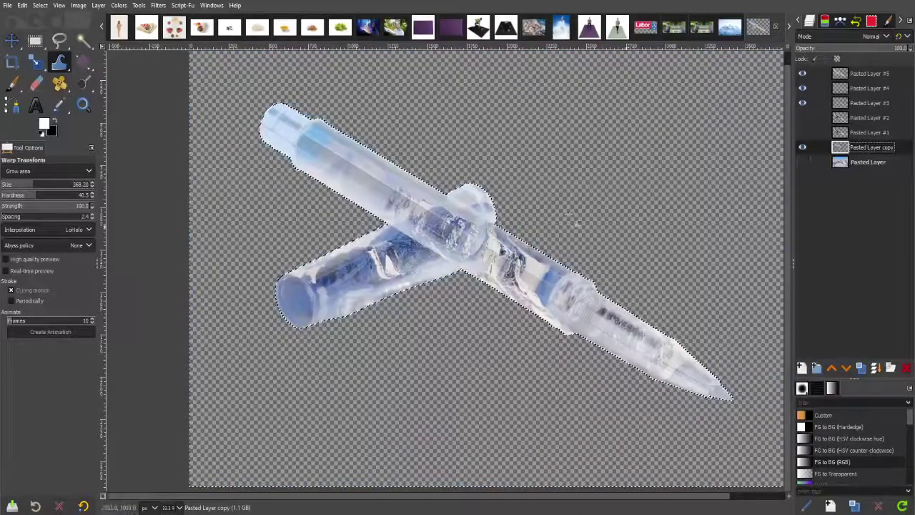
key(shift+ctrl+a)
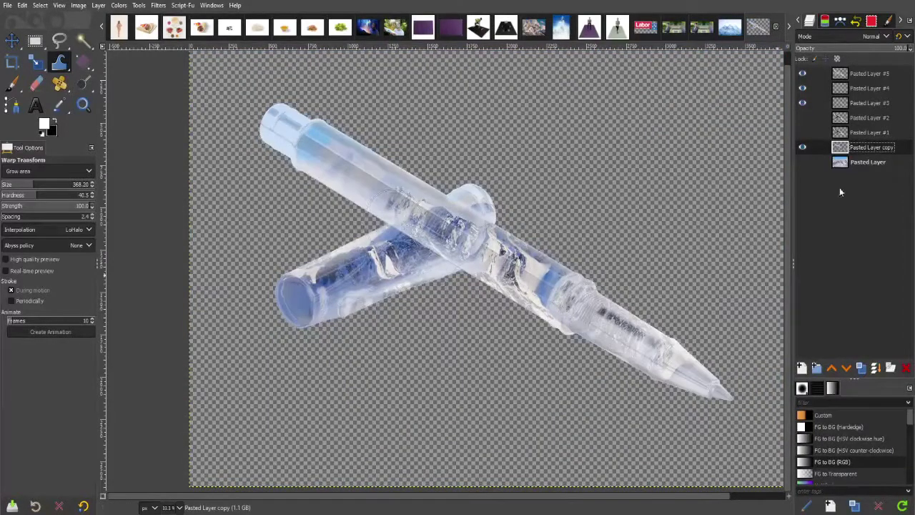
click(802, 162)
key(minus)
key(minus)
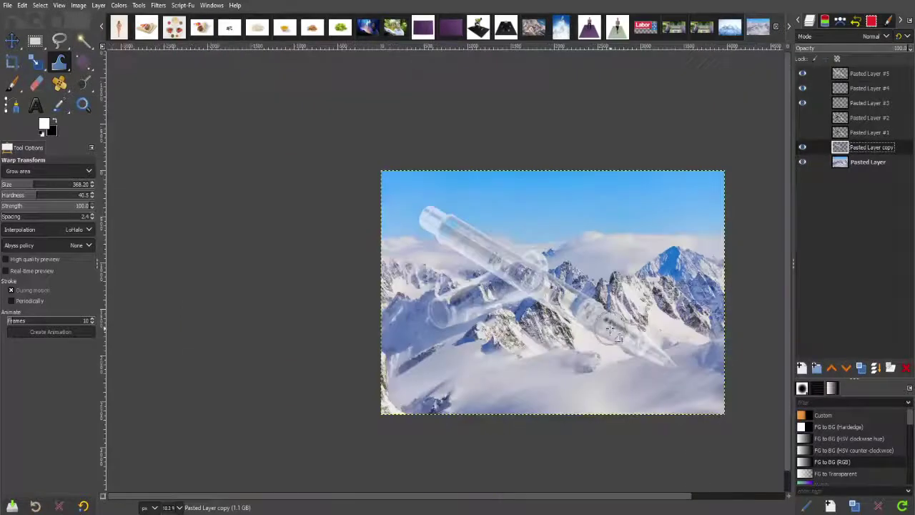